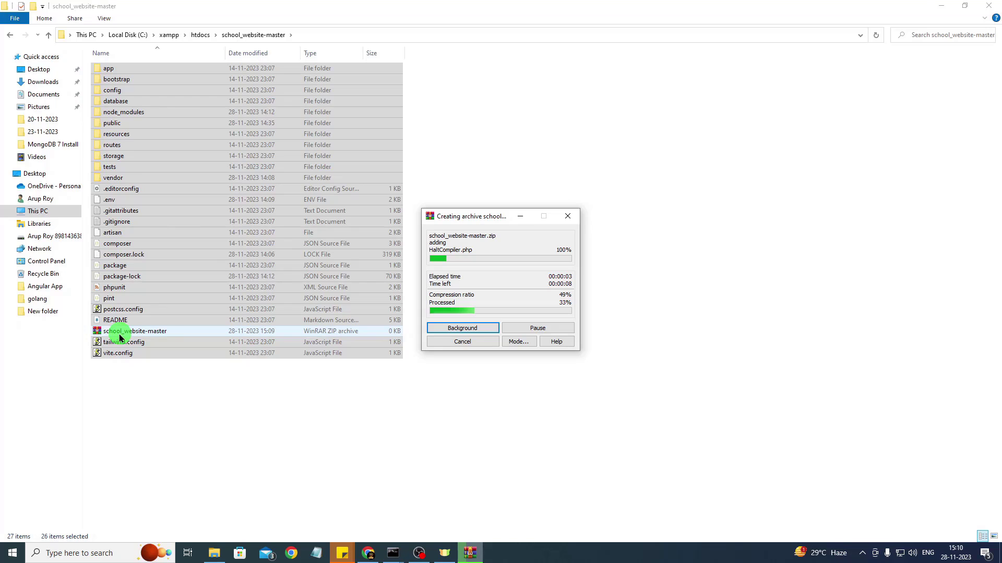
Select the finished 67,278 KB school_website-master zip archive and bring the browser forward
left_click_drag(463, 217, 527, 222)
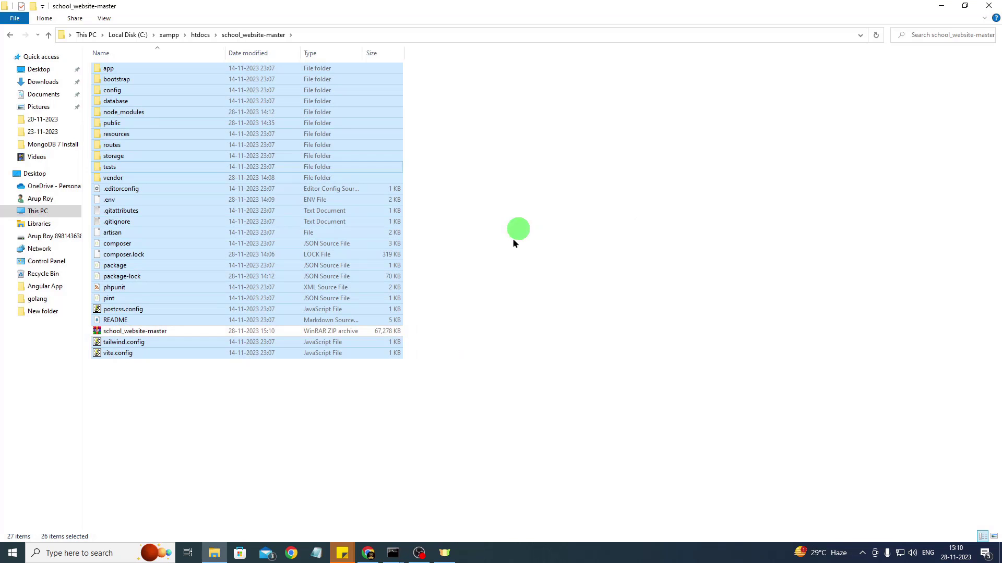
left_click(271, 439)
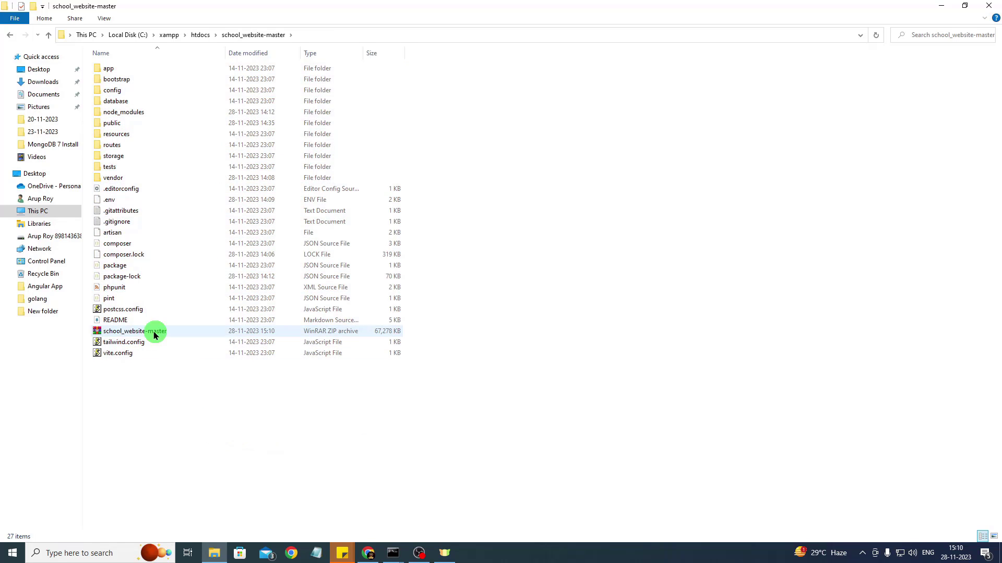
left_click(113, 333)
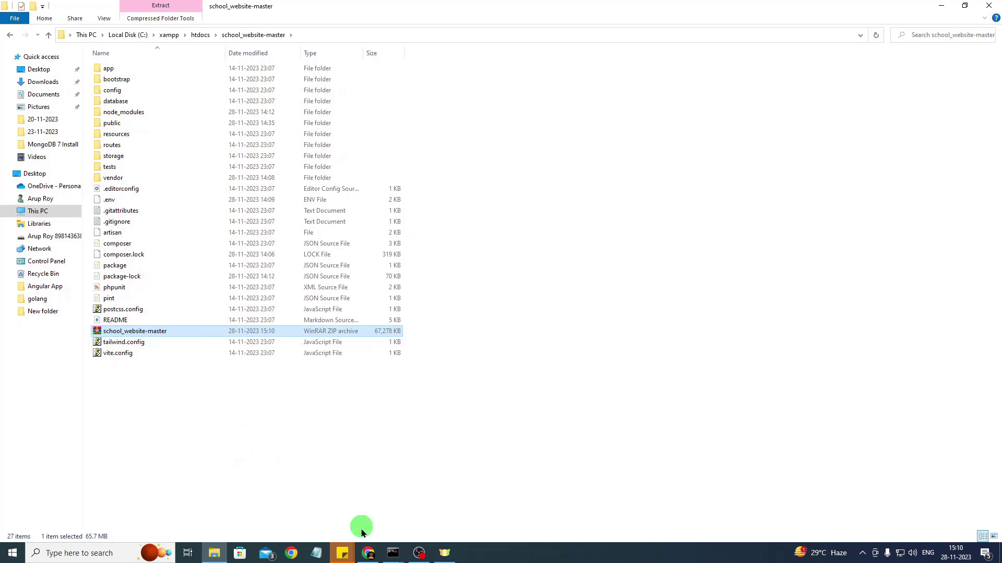
left_click(369, 554)
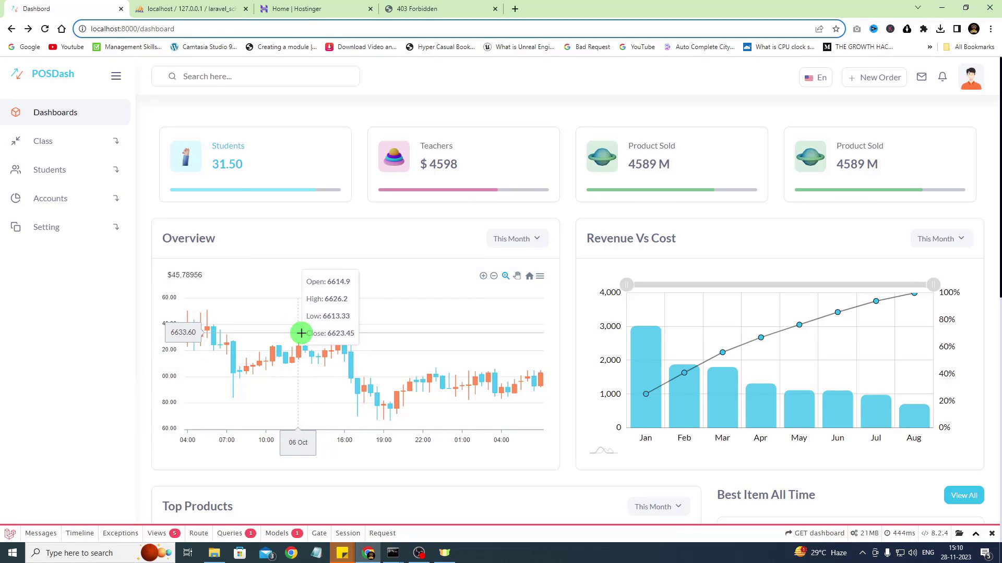
On the phpMyAdmin tab, cut the address back to plain localhost and load it
left_click(198, 7)
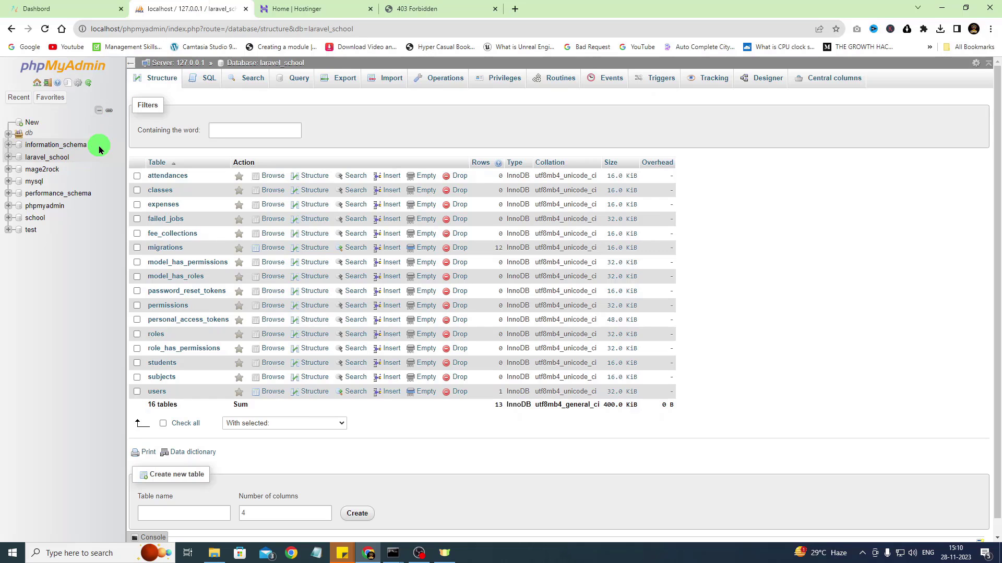
left_click_drag(123, 29, 412, 31)
key("BackSpace")
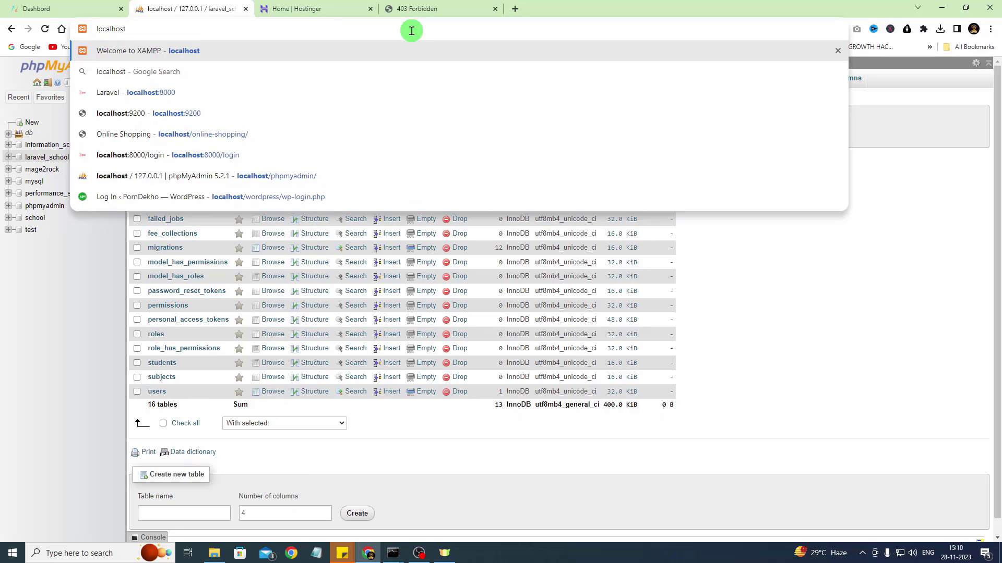
key("Return")
Launch the XAMPP Control Panel from Start to confirm Apache and MySQL are running
left_click(13, 553)
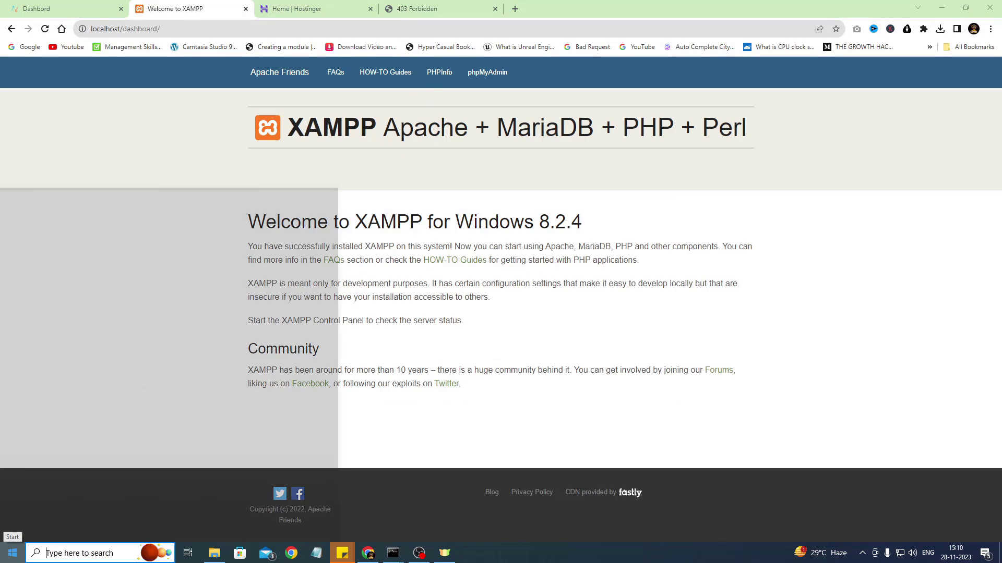
left_click(250, 521)
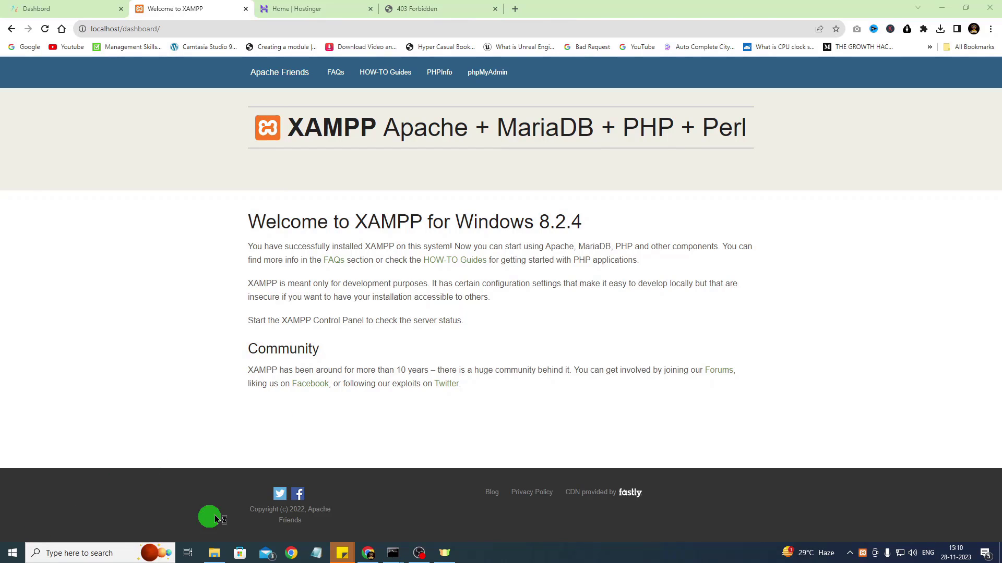
left_click(863, 554)
left_click(859, 555)
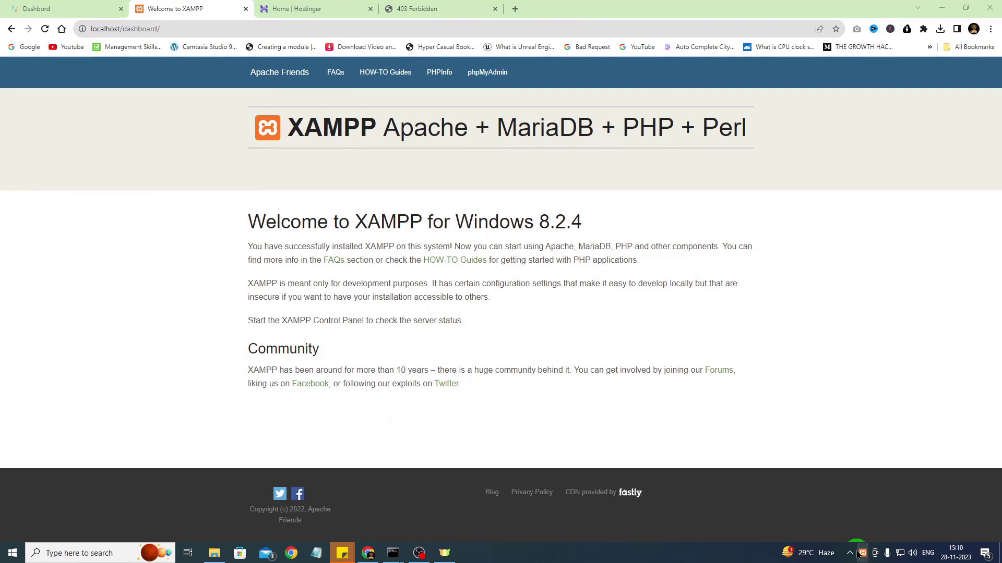
left_click(862, 555)
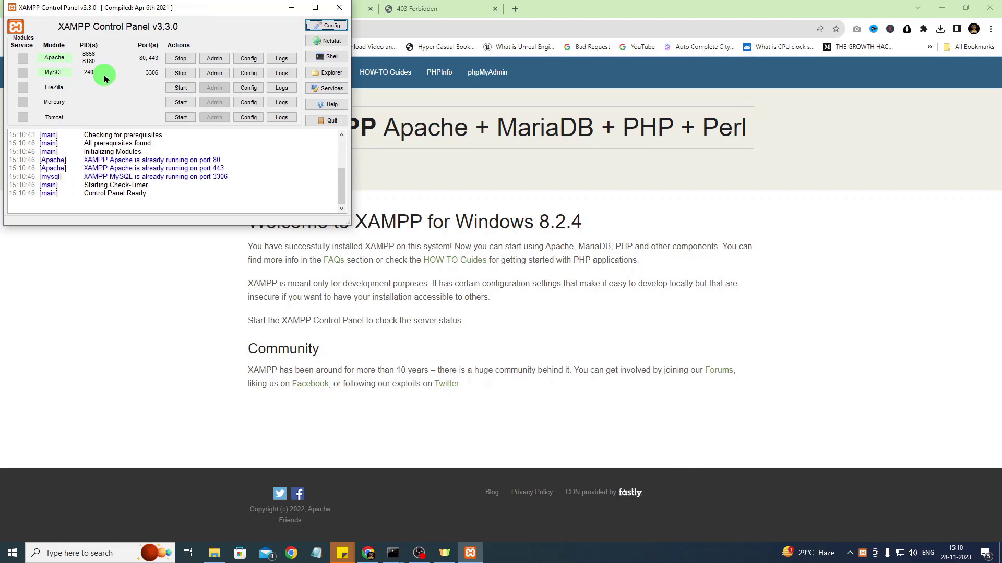
left_click_drag(144, 8, 397, 146)
Reload localhost in the browser to reach the XAMPP welcome page
left_click(127, 244)
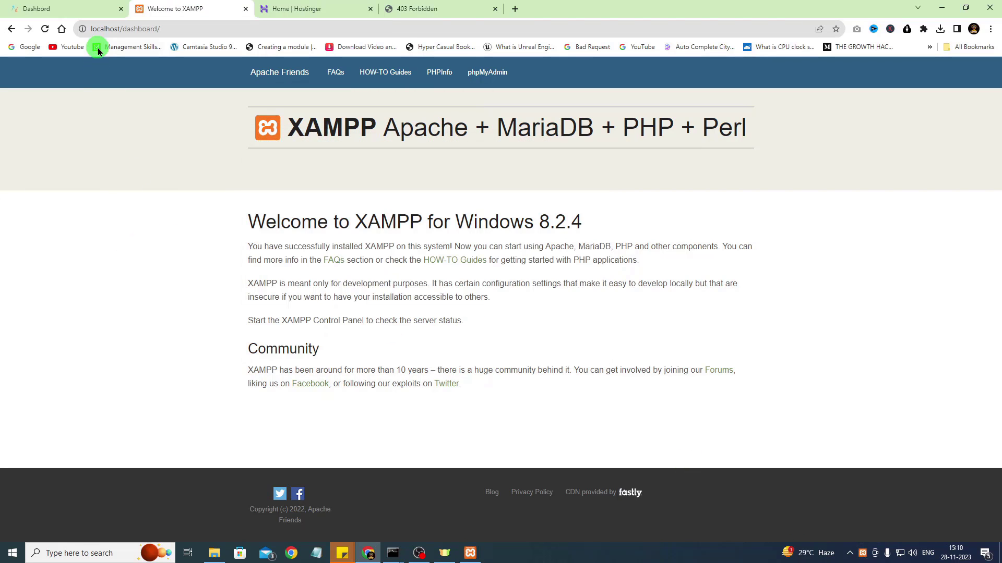
left_click(123, 27)
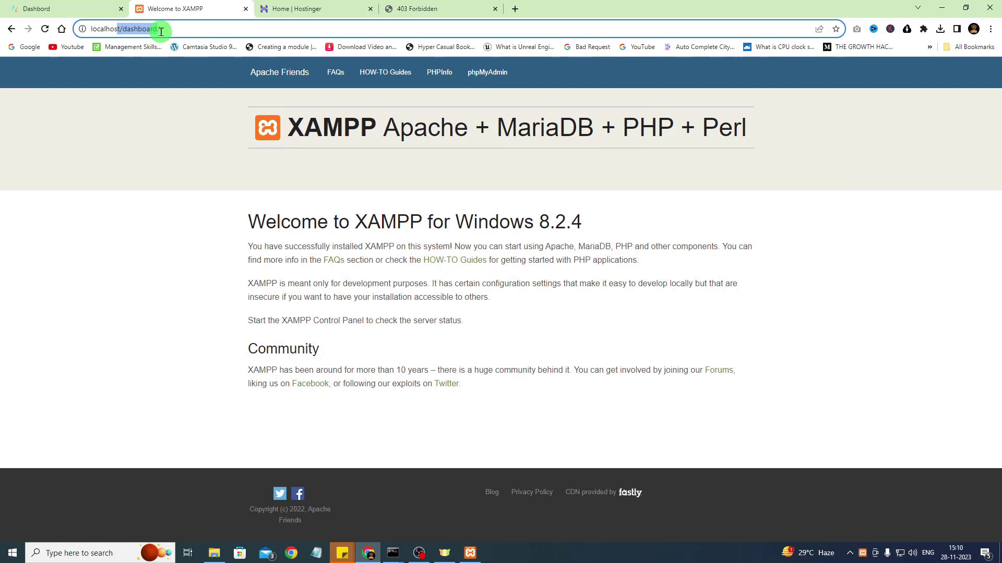
type("localhost")
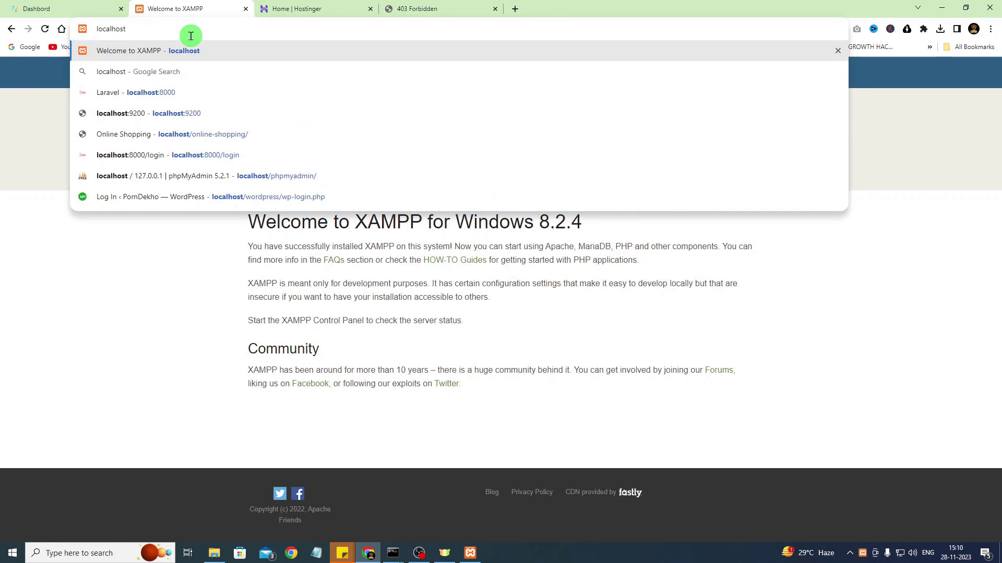
key("Return")
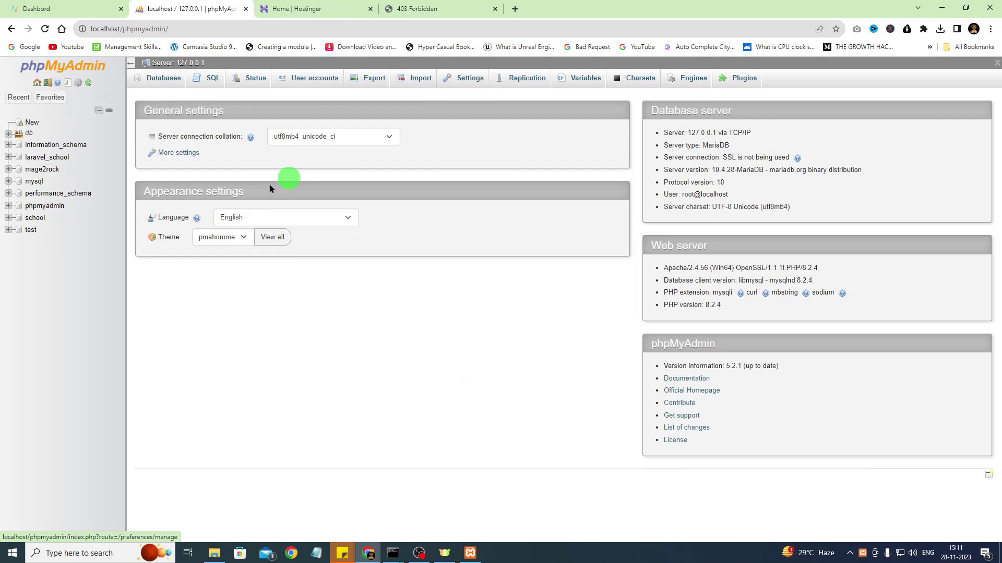
Export the laravel_school database from phpMyAdmin as a quick SQL file
left_click(68, 8)
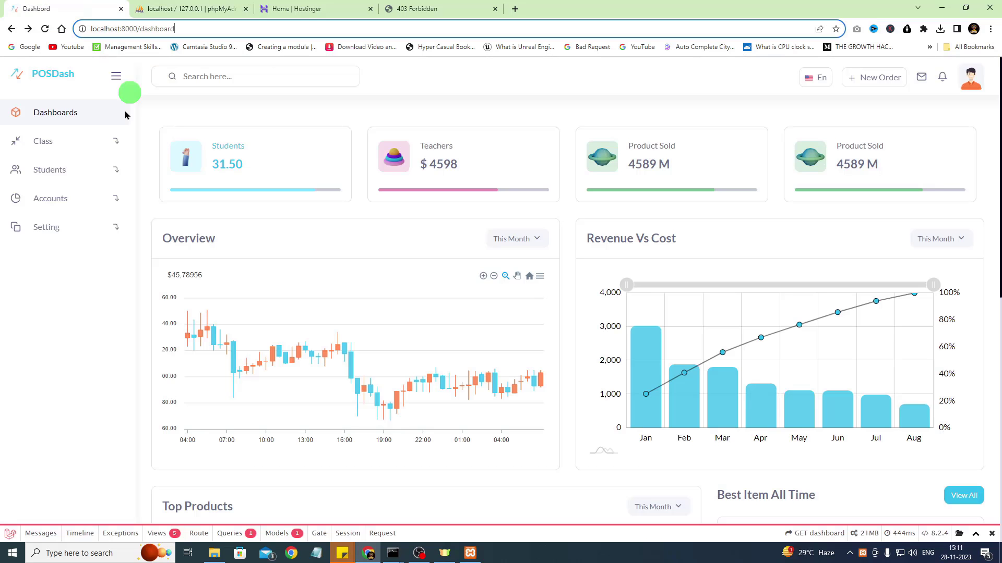
left_click(179, 5)
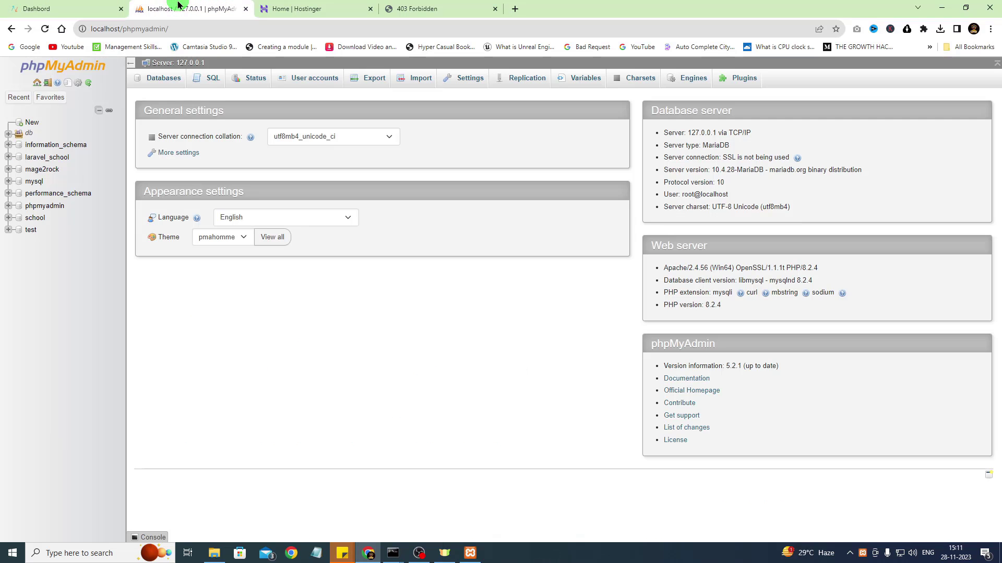
left_click(37, 158)
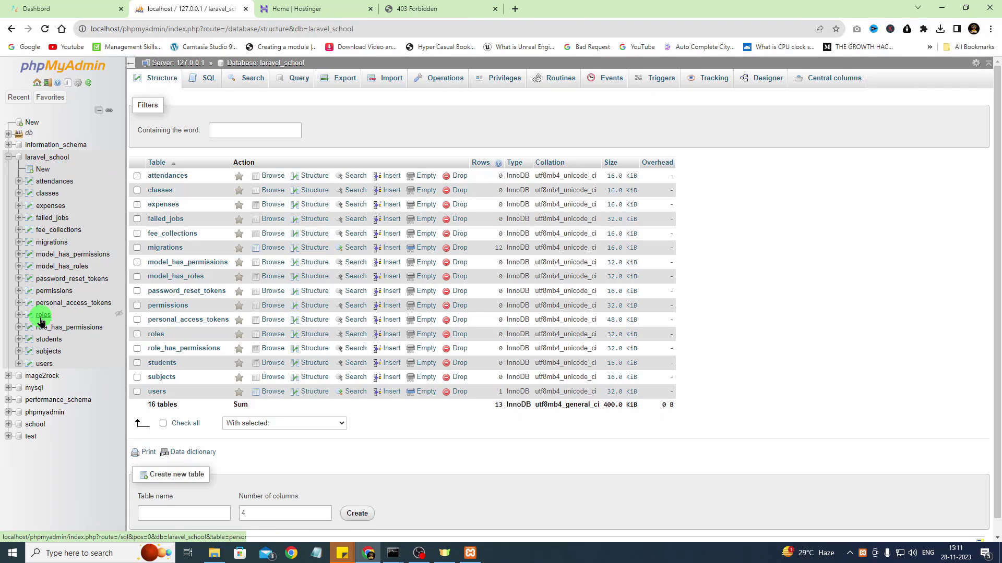
left_click(345, 79)
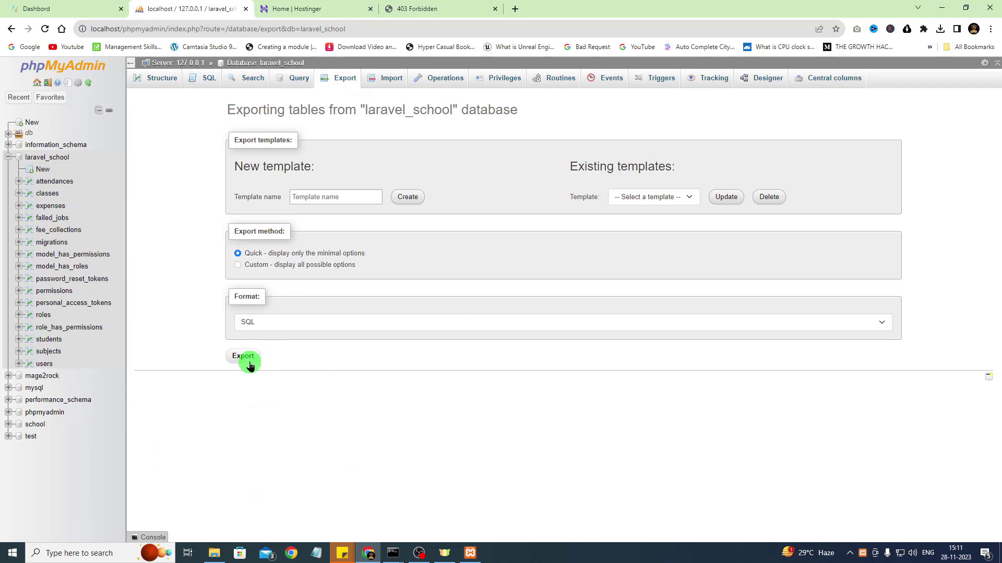
left_click(245, 356)
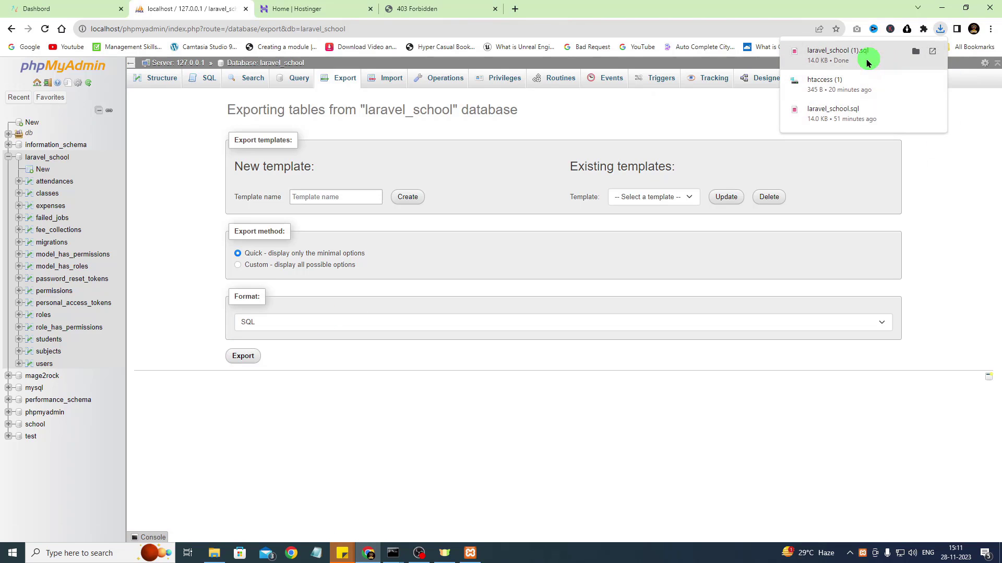
Copy the downloaded laravel_school (1).sql file from the Downloads folder
left_click(916, 54)
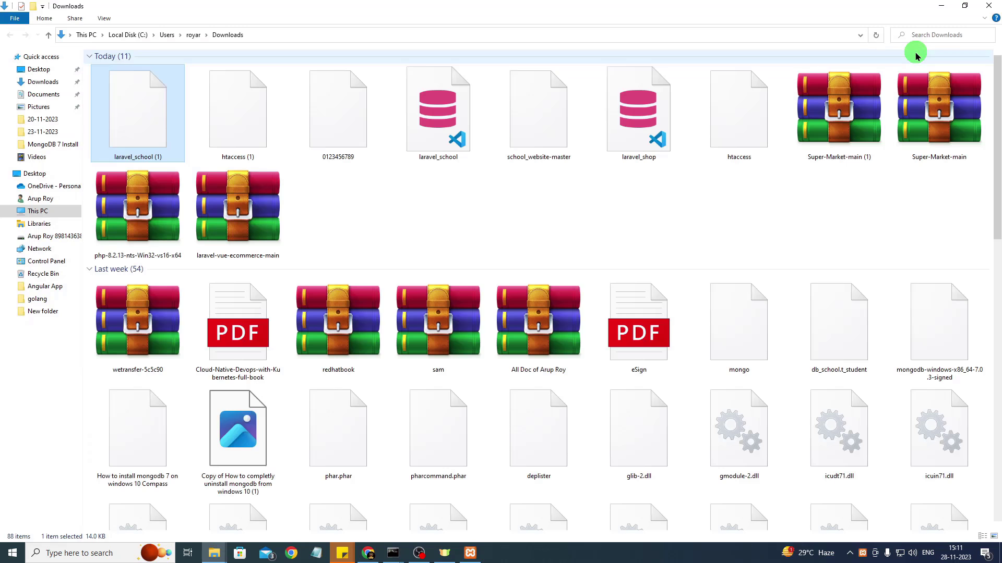
right_click(135, 104)
left_click(160, 330)
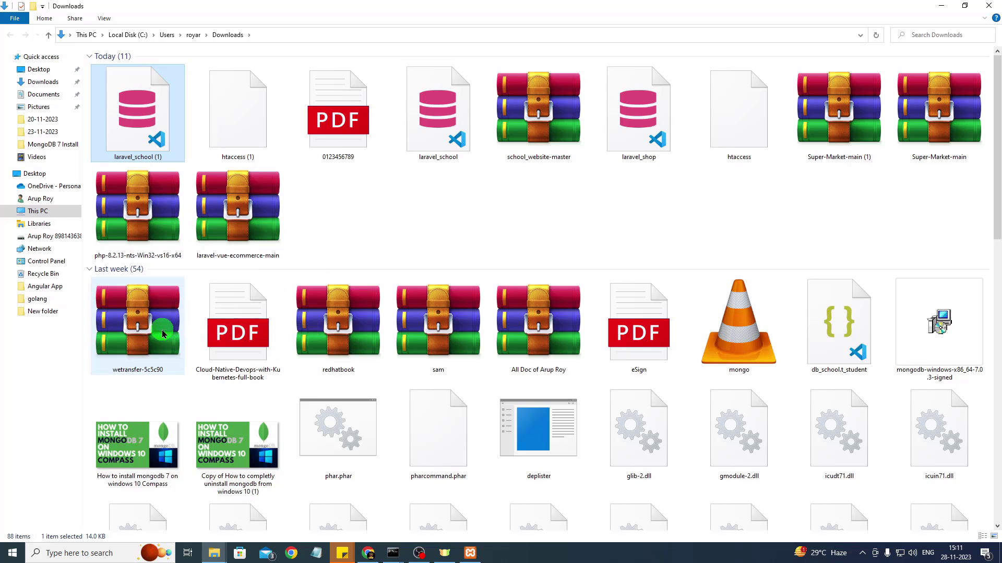
left_click(983, 11)
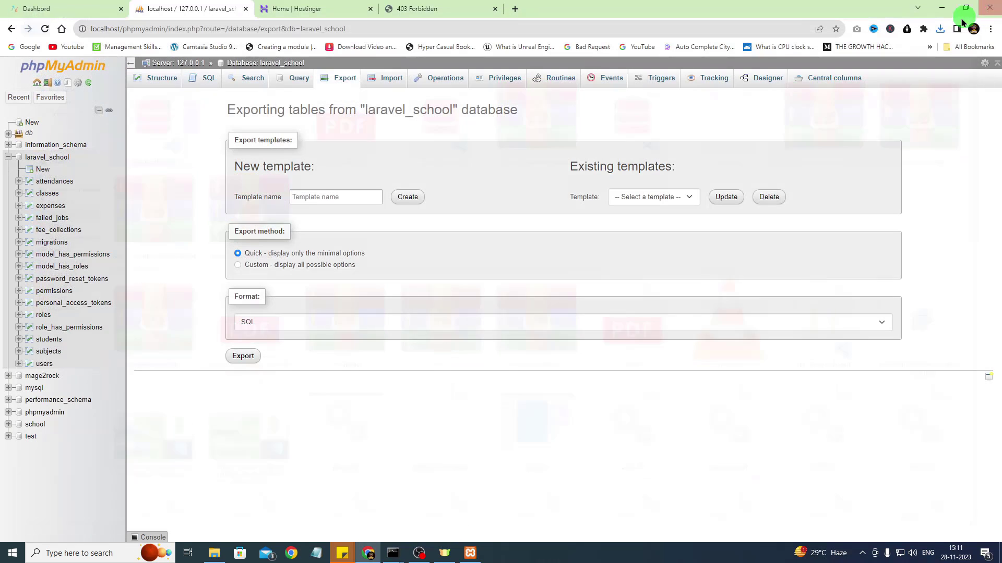
Paste laravel_school (1).sql into the school_website-master project folder
left_click(220, 556)
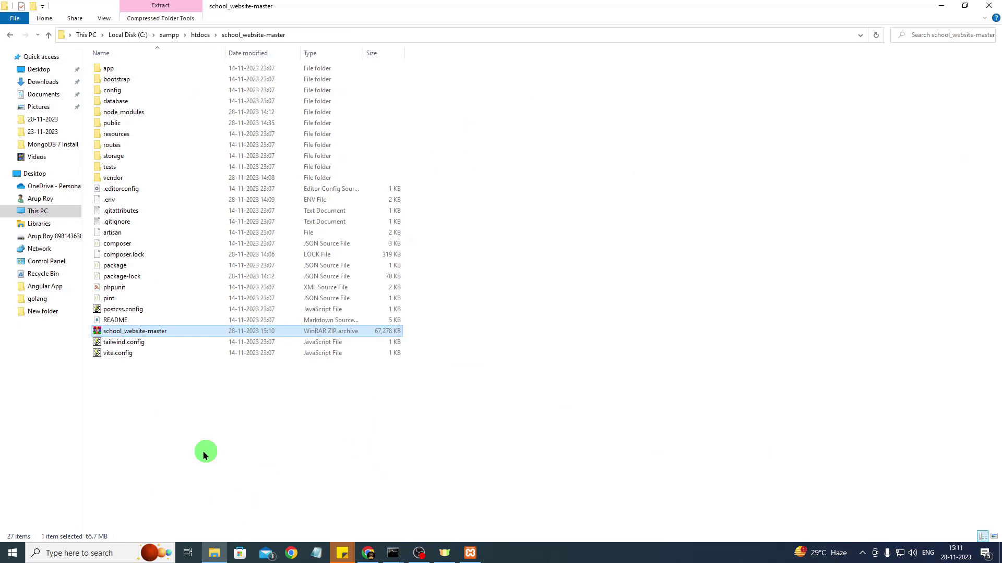
right_click(170, 461)
left_click(195, 341)
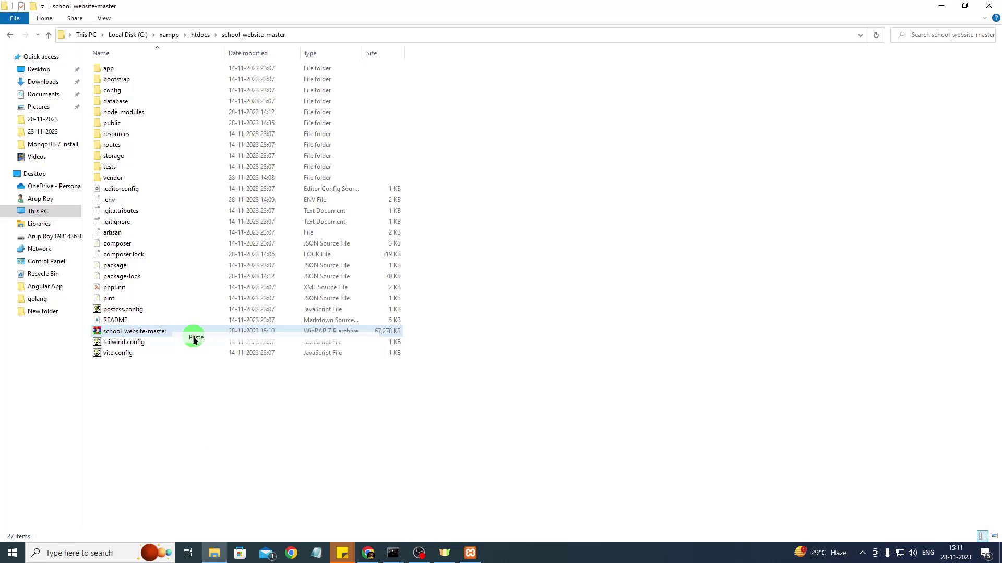
left_click(159, 454)
left_click(128, 354)
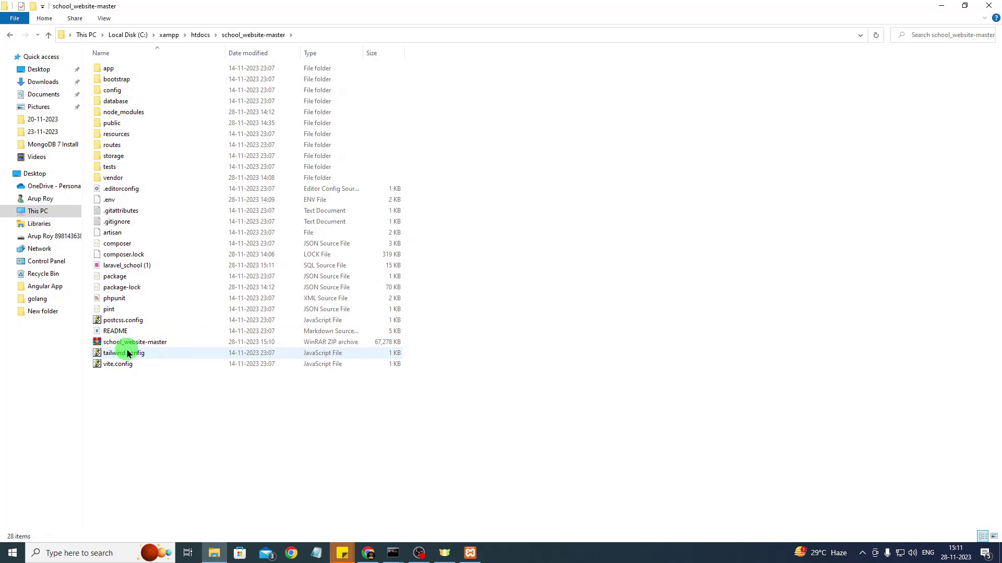
left_click(133, 267)
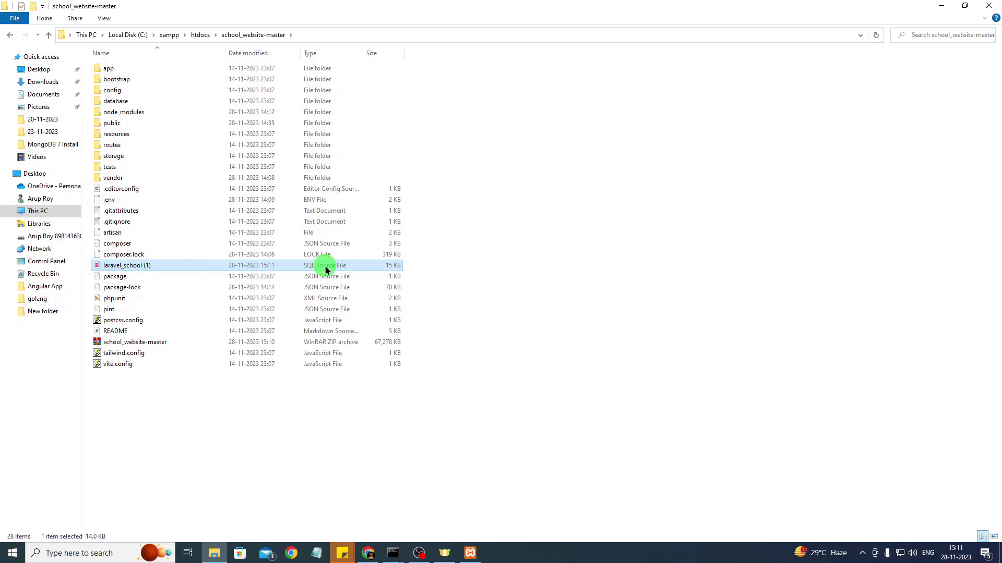
left_click(110, 345)
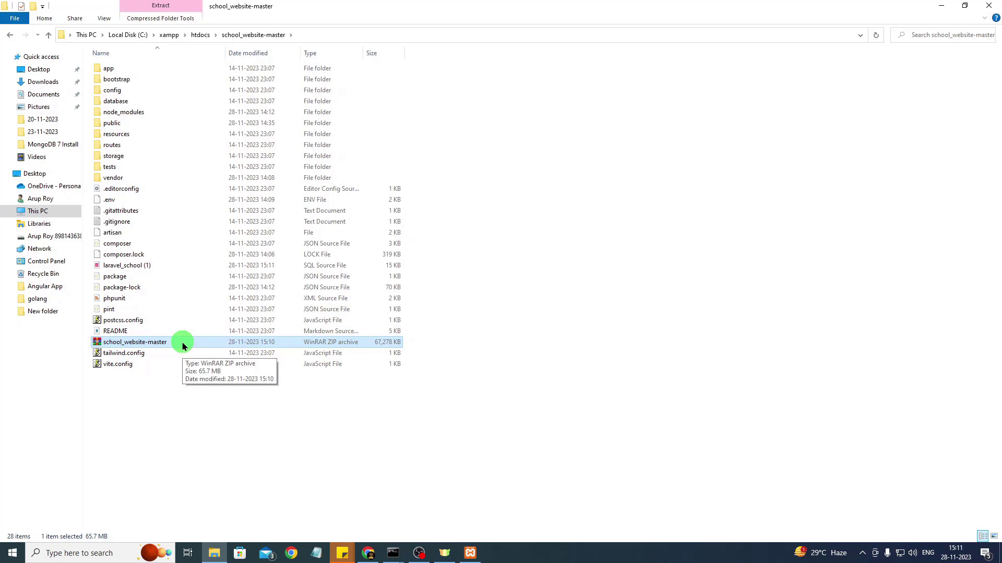
Open the File Manager for biswasenterprise.in from the Hostinger websites list
left_click(367, 553)
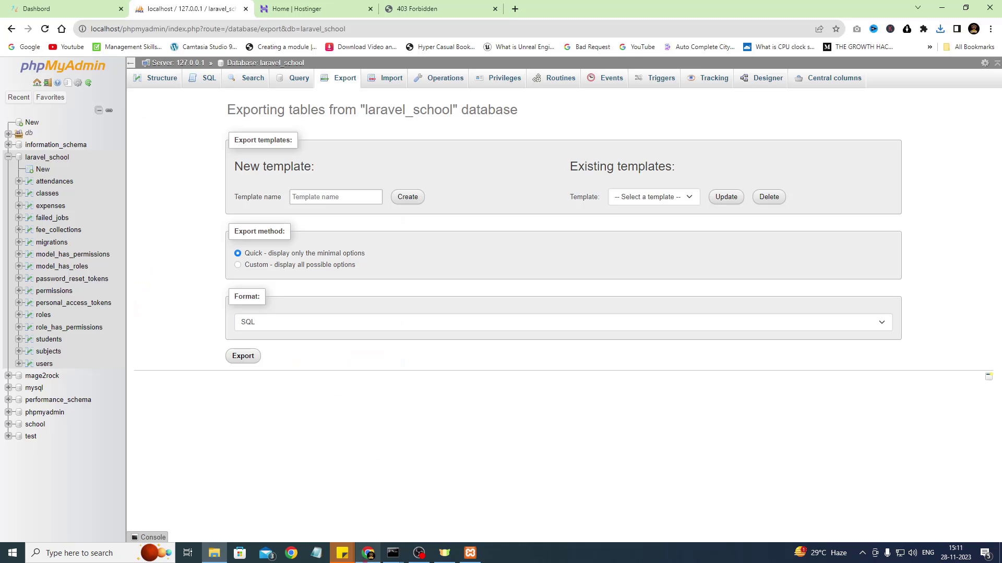
left_click(303, 6)
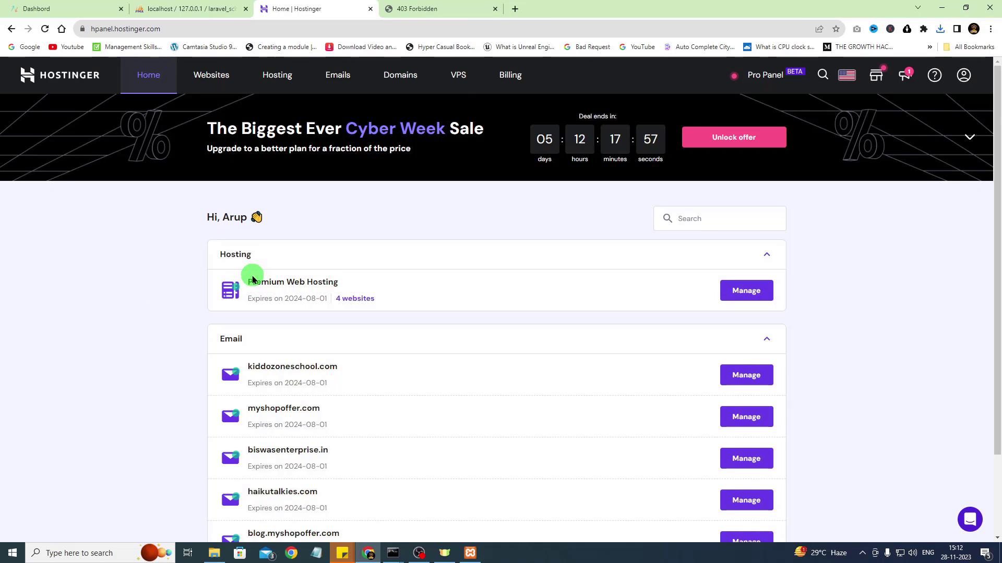
left_click(357, 298)
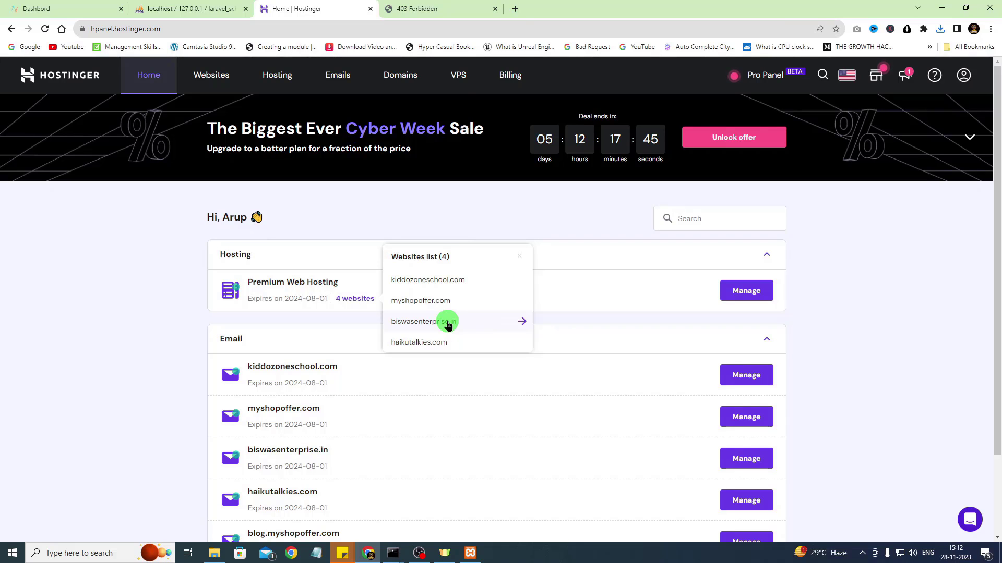
left_click(417, 322)
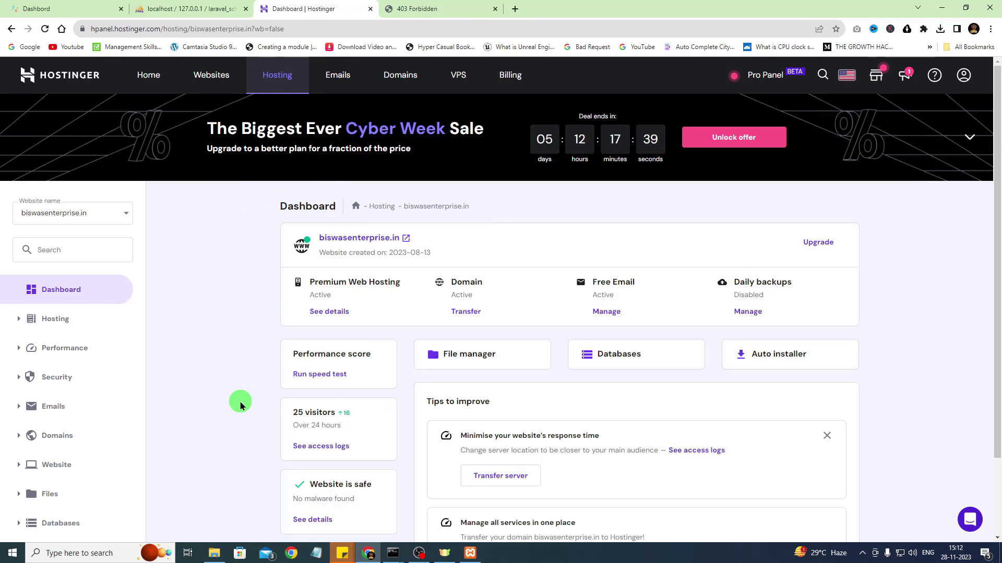
scroll(240, 407, "down", 2)
scroll(241, 406, "up", 2)
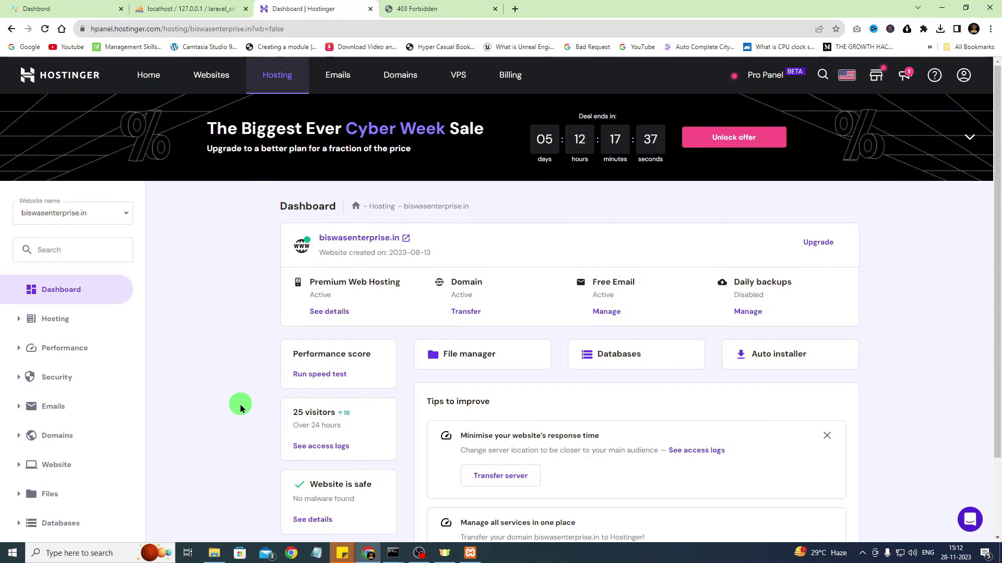
left_click(466, 358)
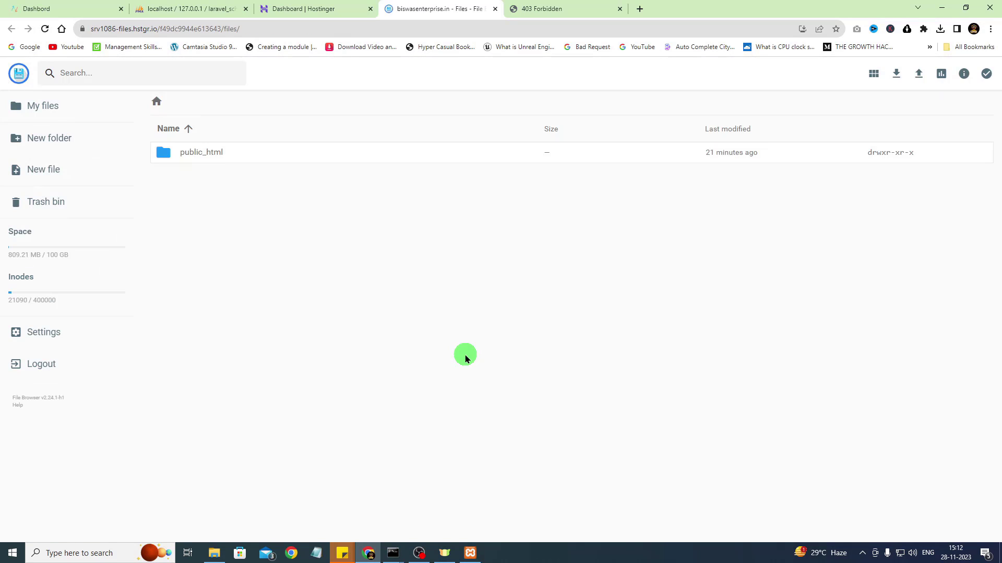
Open the empty public_html folder, then return to the local school_website-master folder
left_click(196, 153)
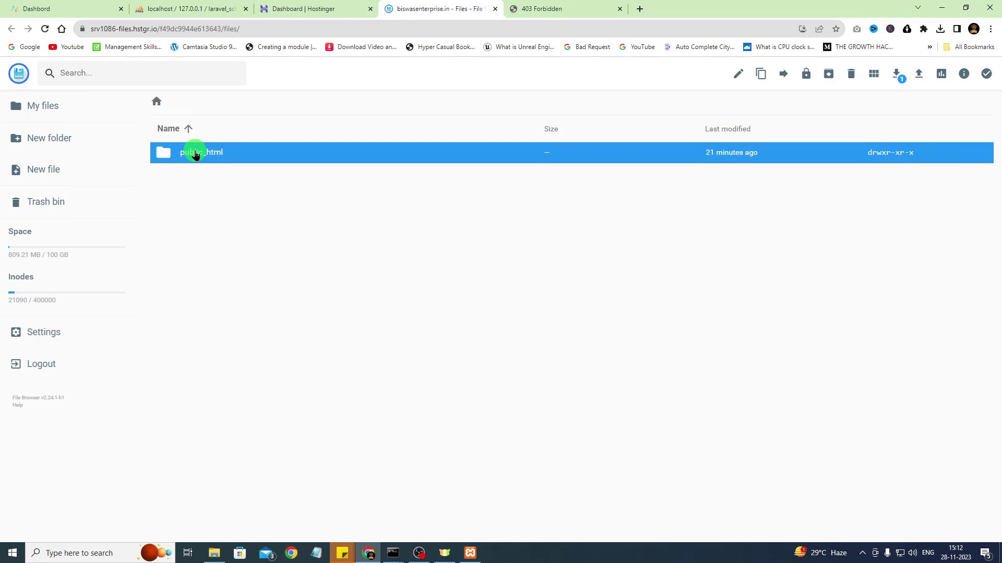
double_click(196, 152)
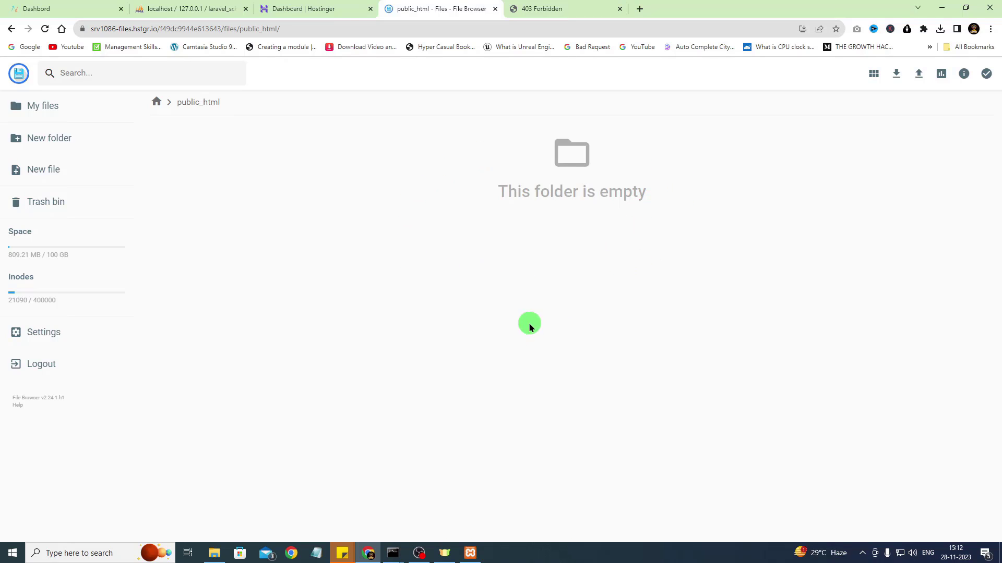
left_click(214, 553)
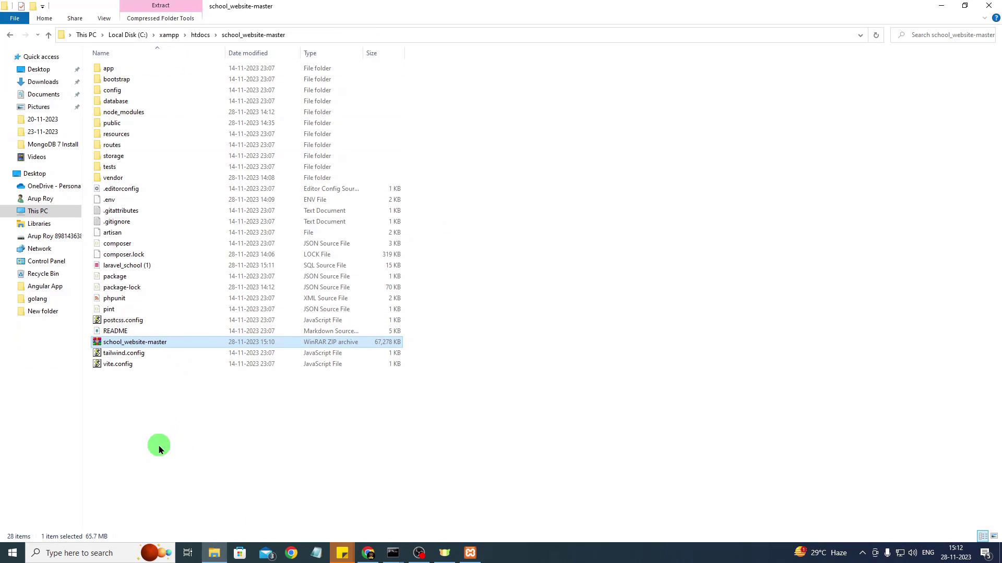
Copy the school_website-master folder path from File Explorer's address bar and go back to the browser
left_click(159, 449)
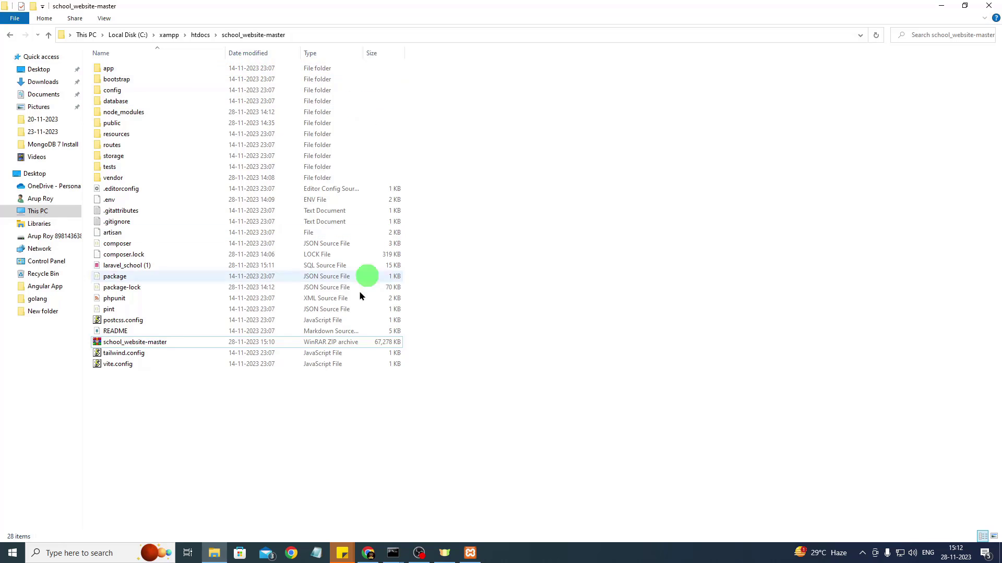
left_click(130, 344)
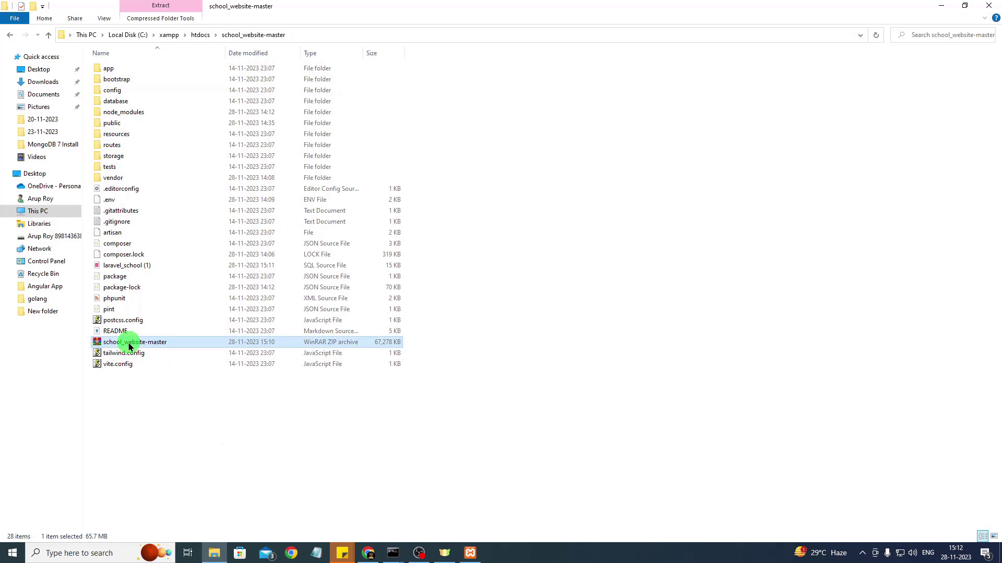
left_click(317, 36)
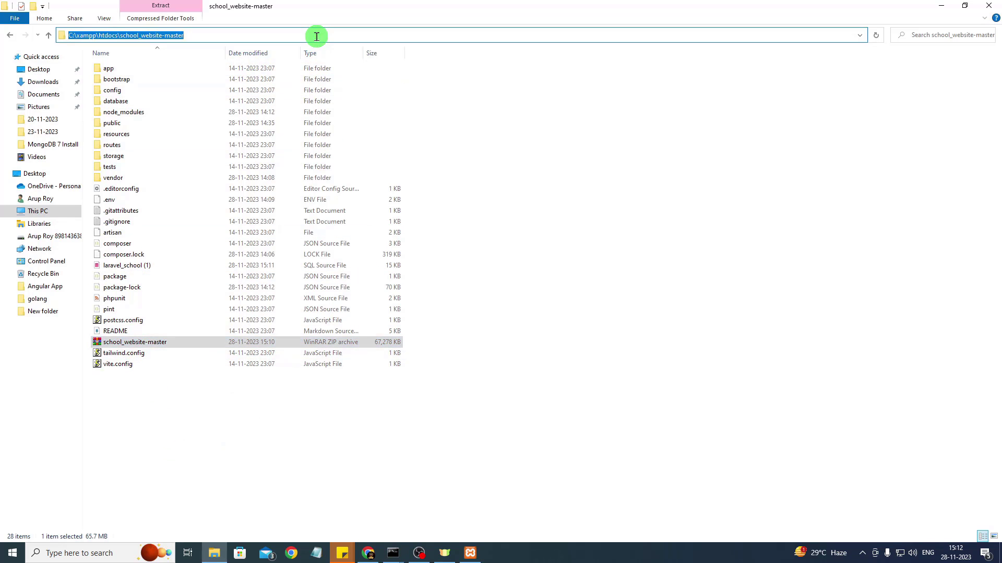
right_click(159, 37)
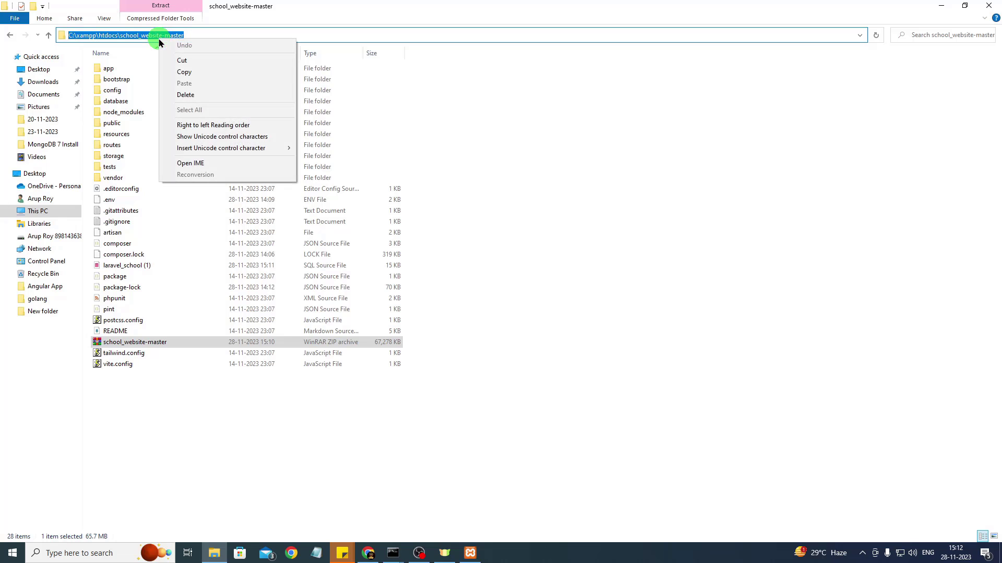
left_click(191, 73)
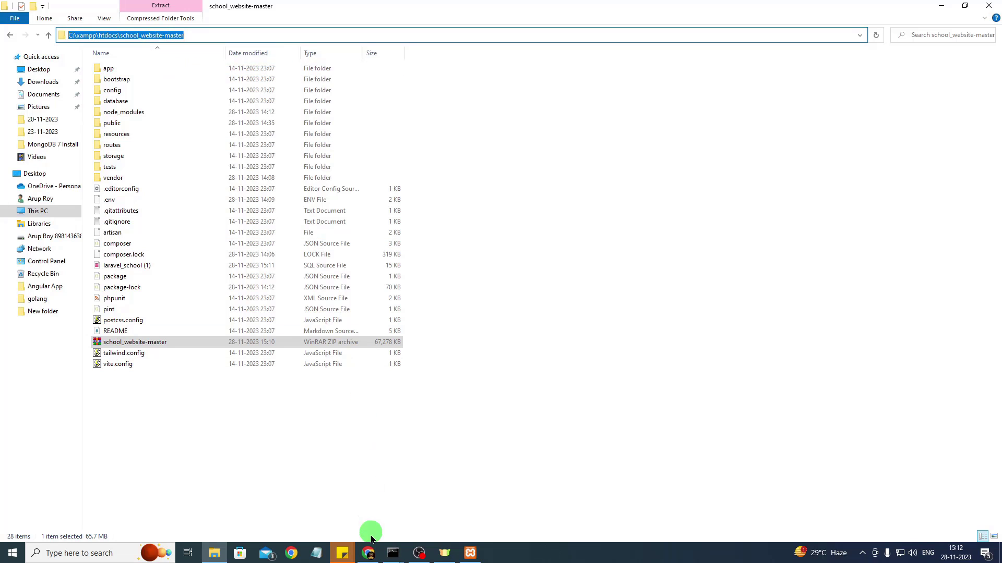
left_click(369, 554)
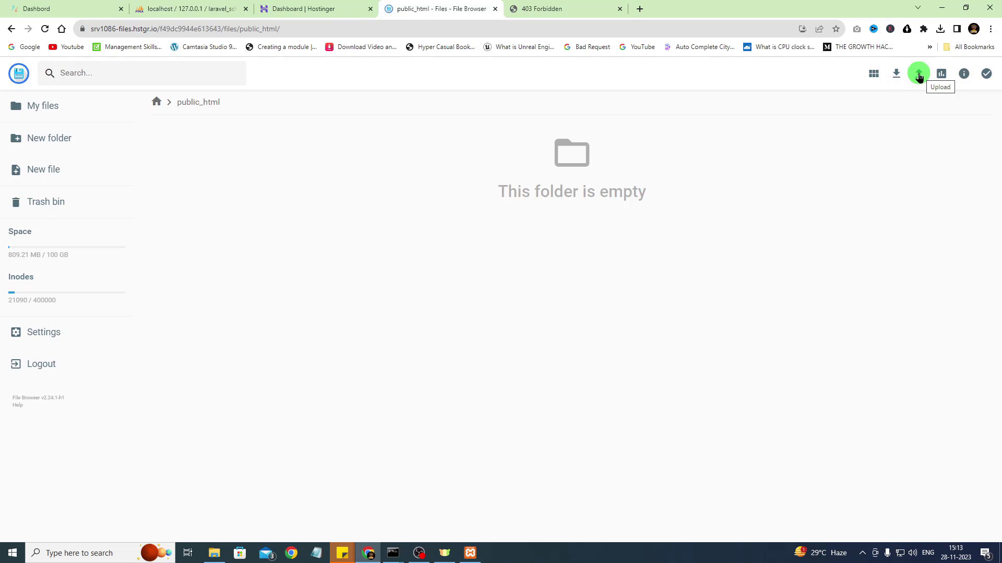
Start a single-file upload to public_html and paste the project path into the file picker
left_click(918, 76)
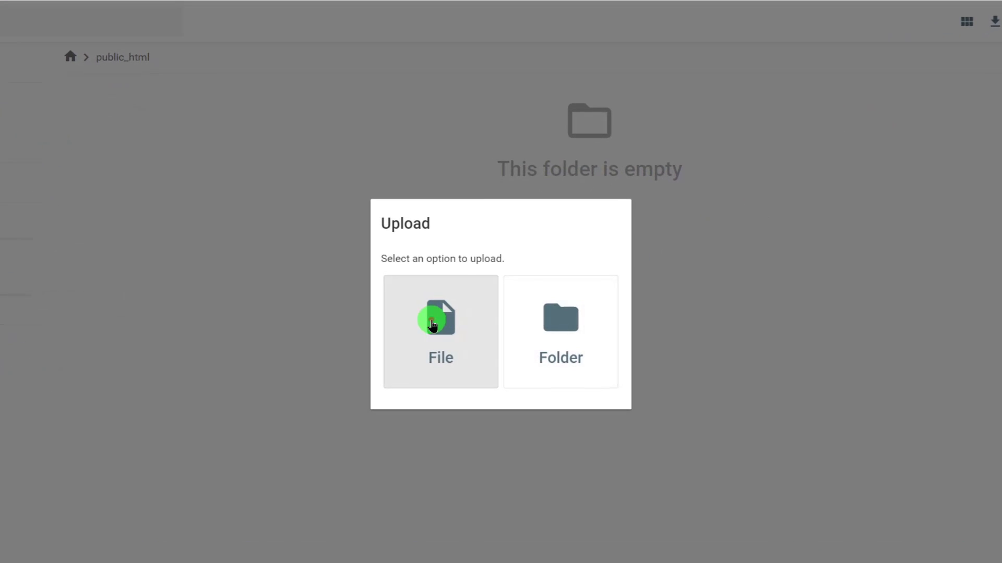
left_click(432, 322)
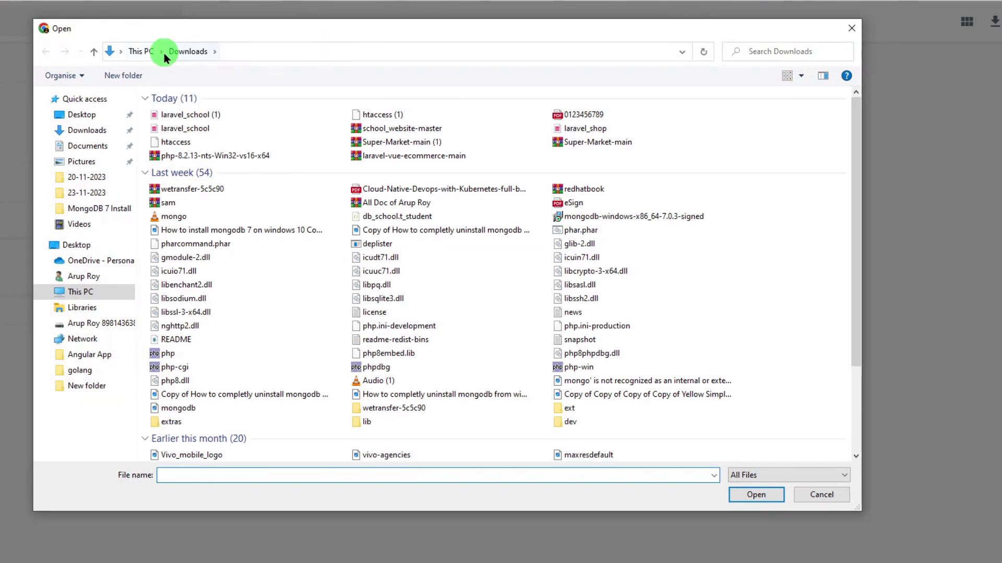
left_click(296, 52)
key("ctrl+v")
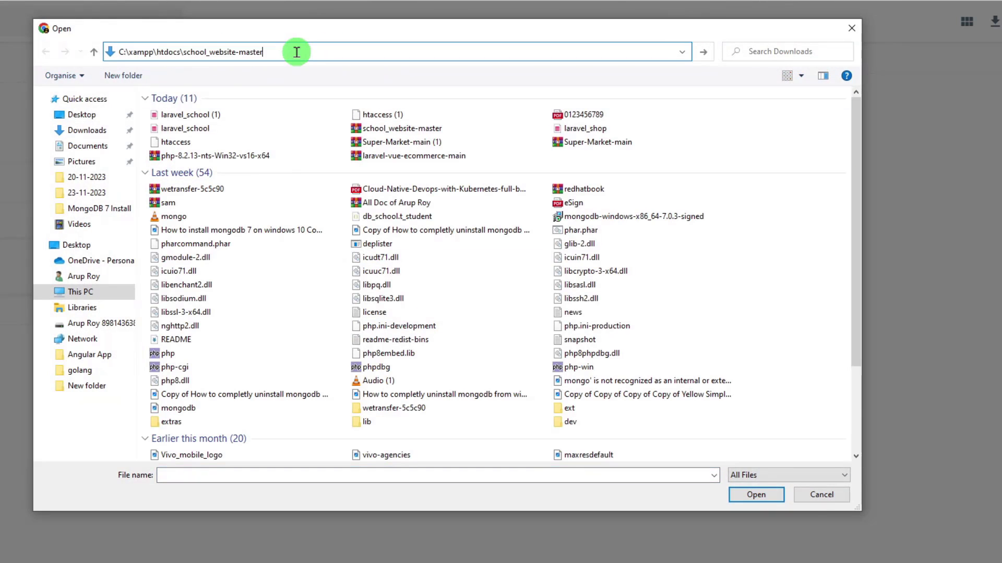
key("Return")
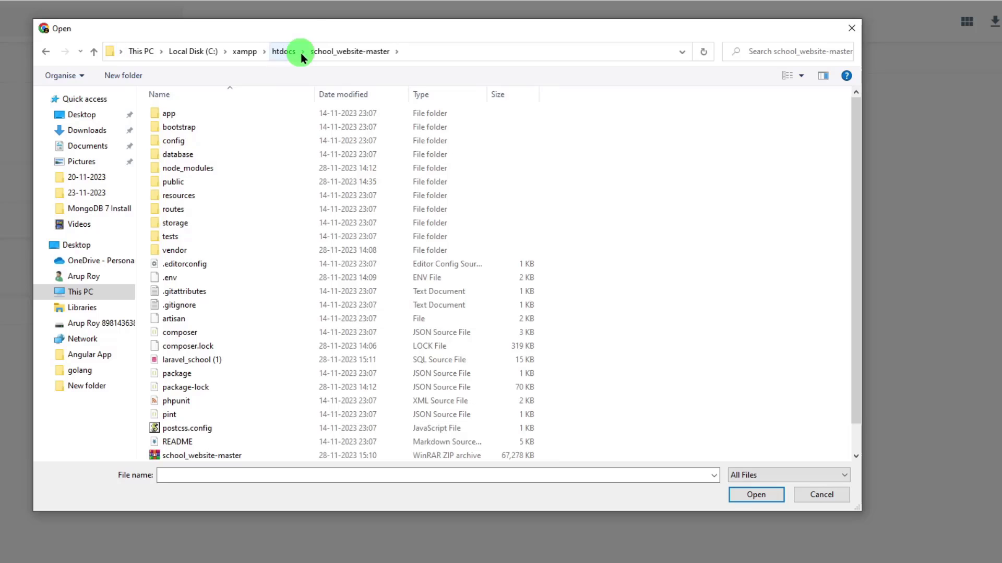
left_click_drag(304, 31, 555, 38)
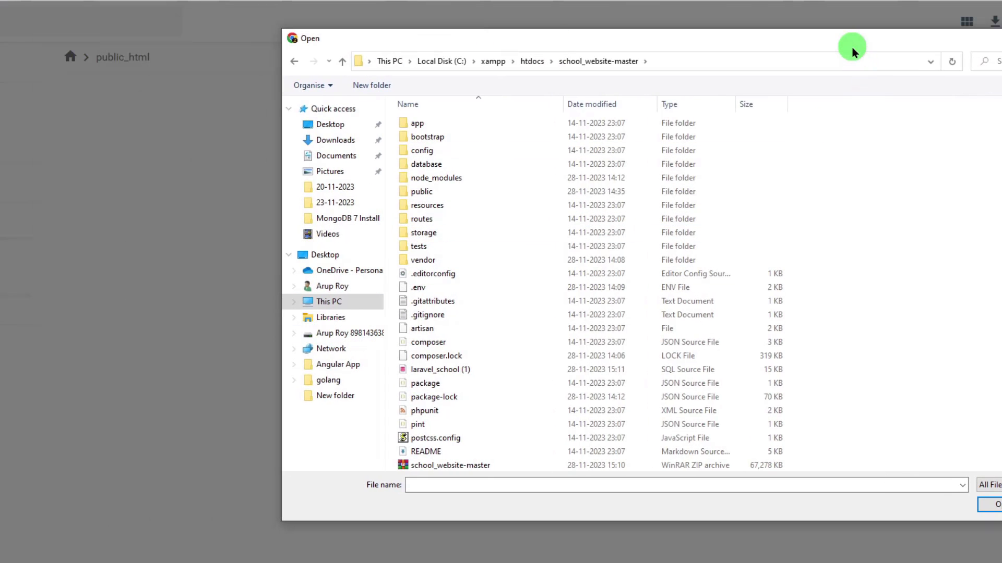
left_click_drag(850, 45, 758, 43)
Browse to C:\xampp\htdocs\school_website-master and upload school_website-master.zip
left_click(238, 301)
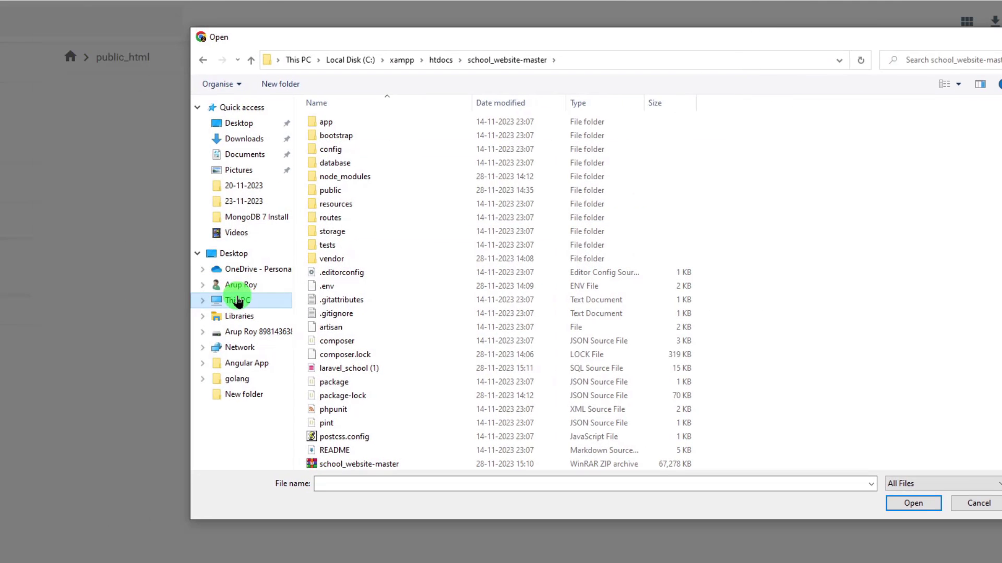
left_click(239, 303)
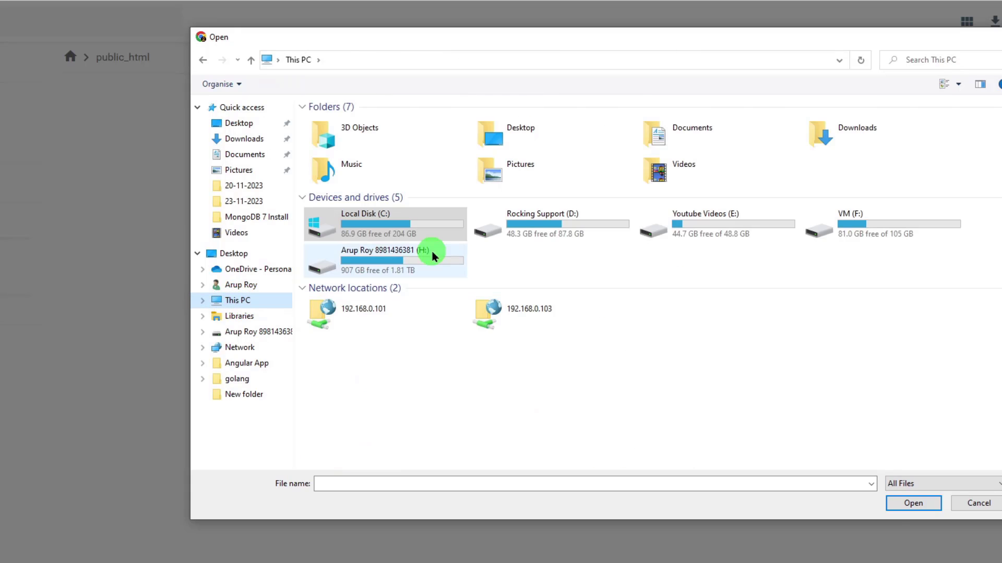
double_click(429, 237)
double_click(331, 341)
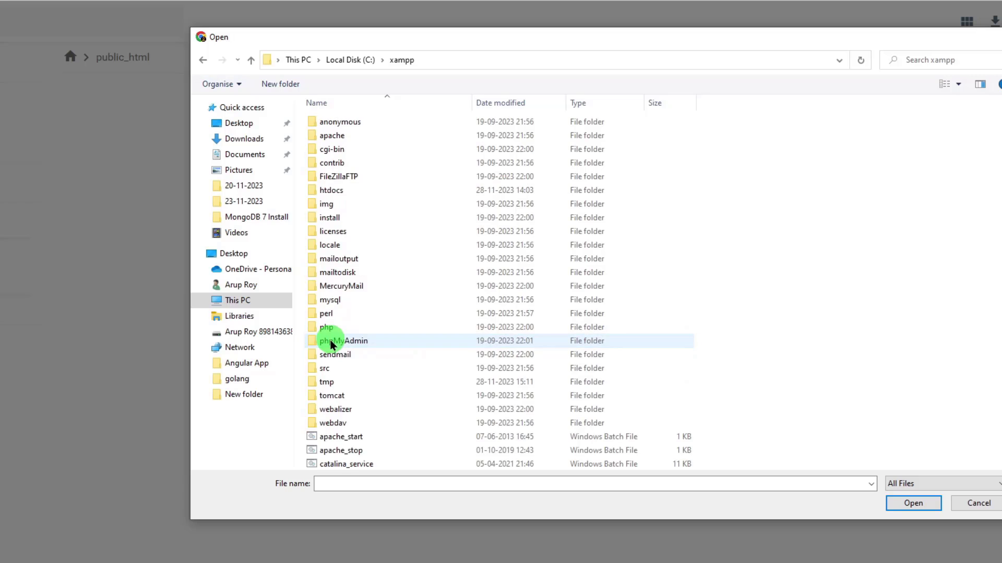
left_click(348, 191)
double_click(348, 191)
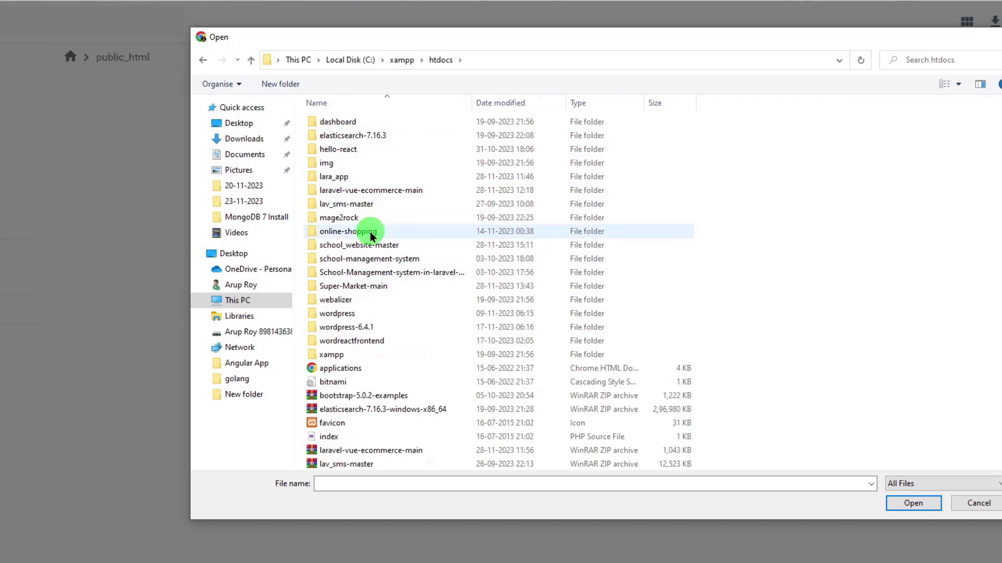
left_click(369, 246)
double_click(370, 246)
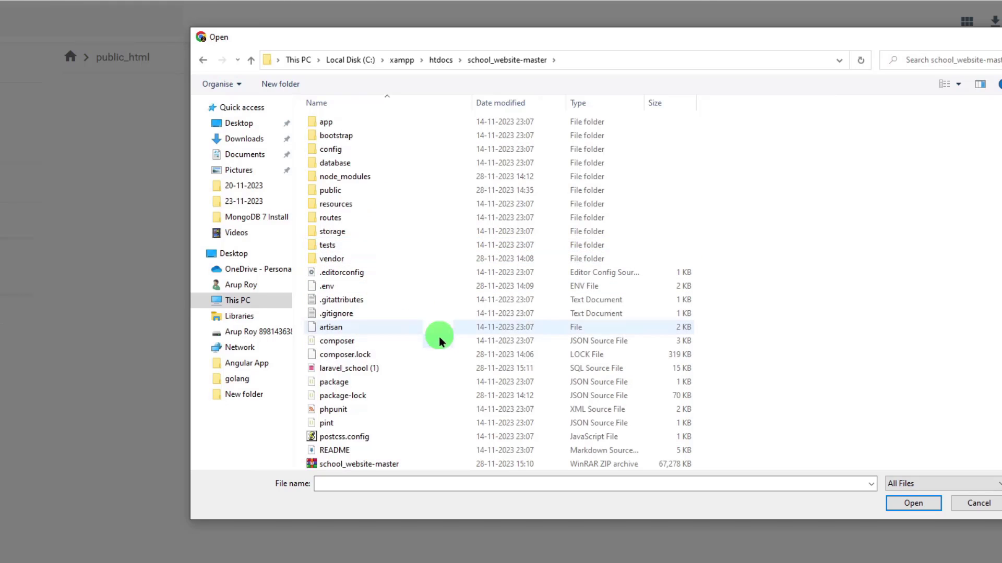
scroll(436, 273, "down", 1)
left_click(336, 438)
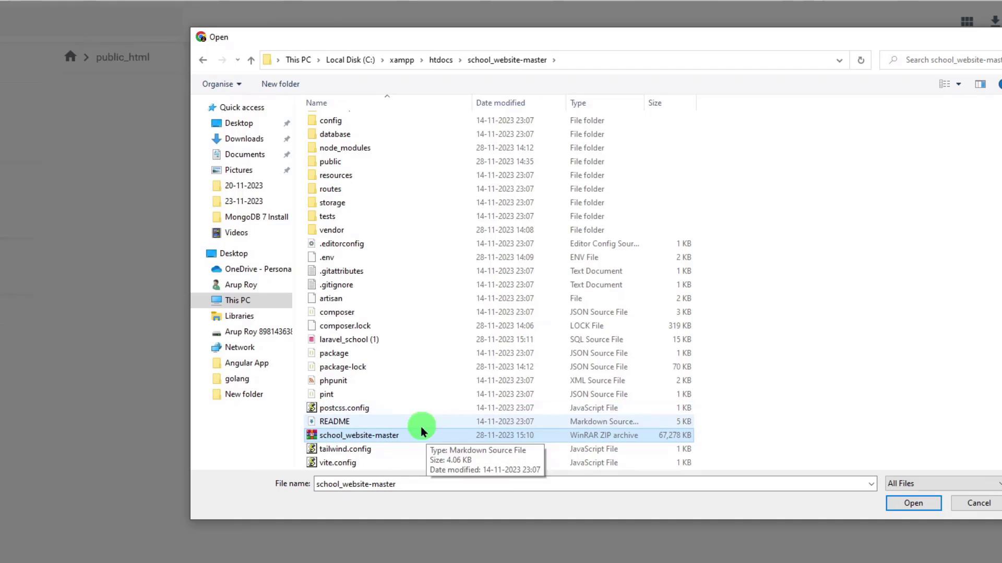
left_click(913, 504)
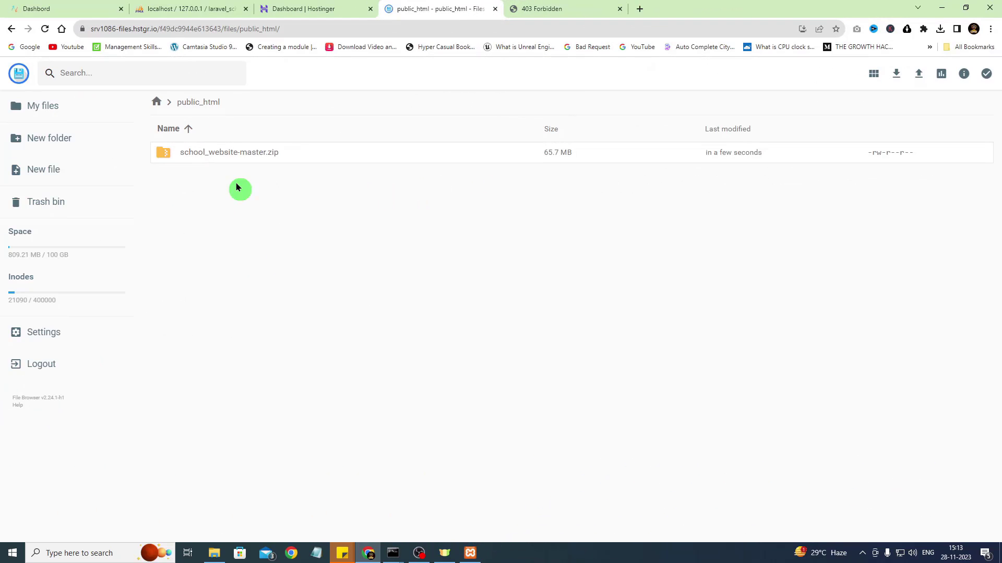
Extract school_website-master.zip directly into public_html with ./ as the destination folder
left_click(213, 156)
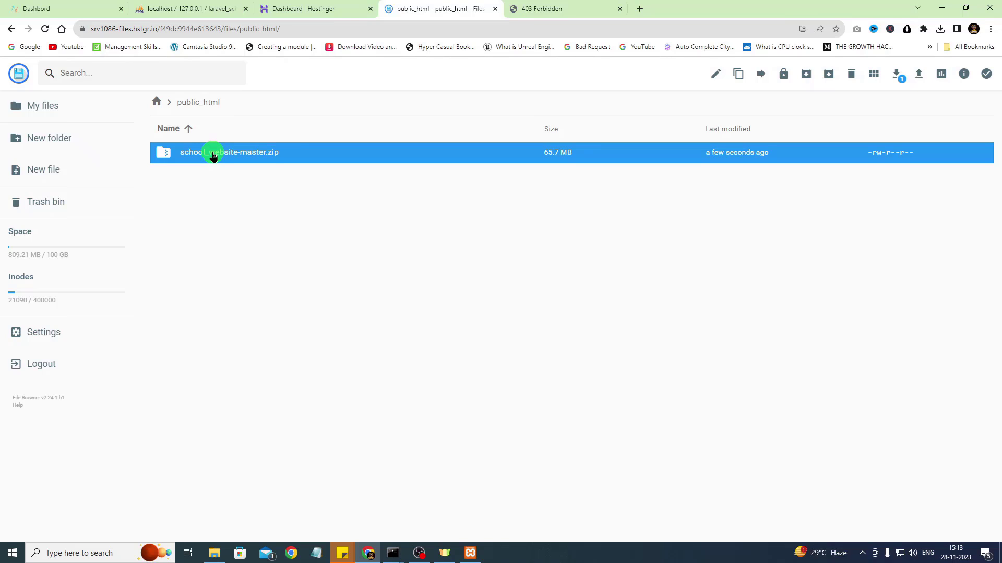
right_click(213, 155)
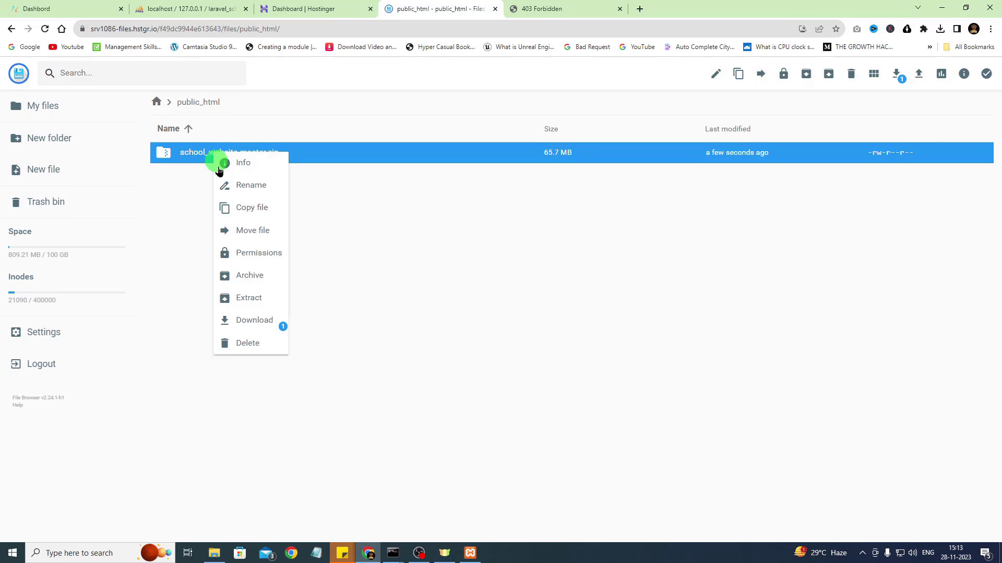
left_click(249, 300)
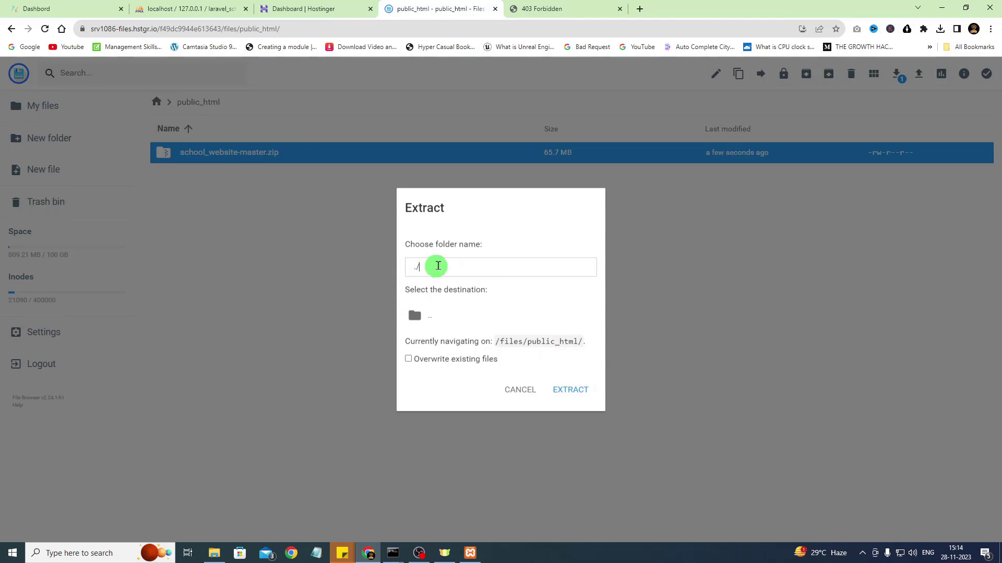
left_click(574, 391)
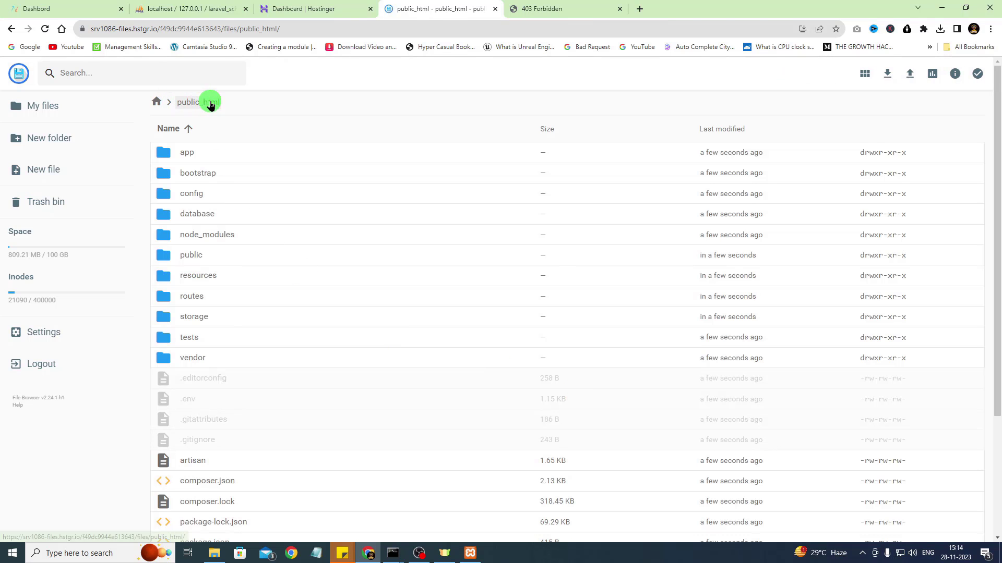
Compare the extracted public_html listing against the local Laravel project folder
scroll(408, 347, "down", 3)
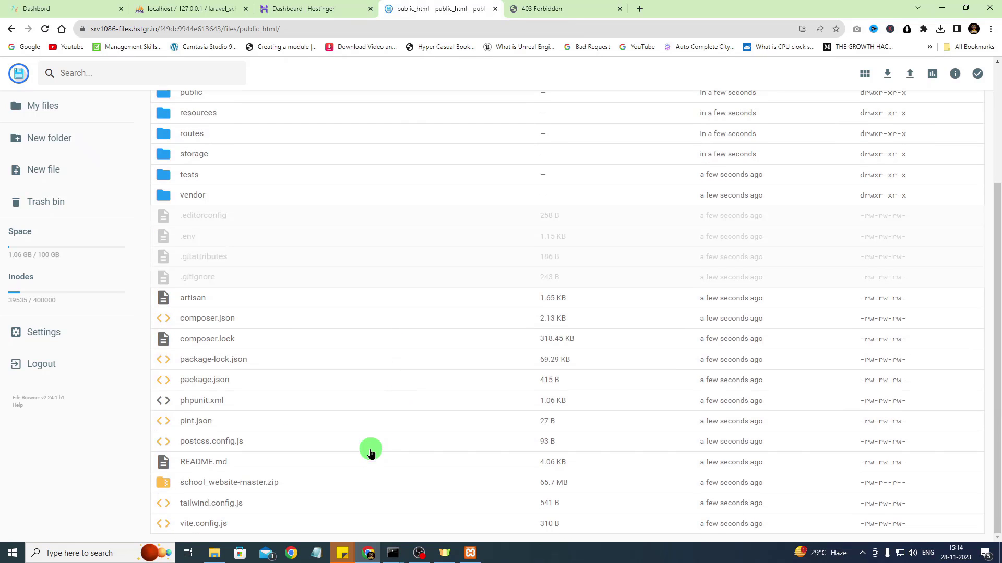
scroll(331, 369, "up", 3)
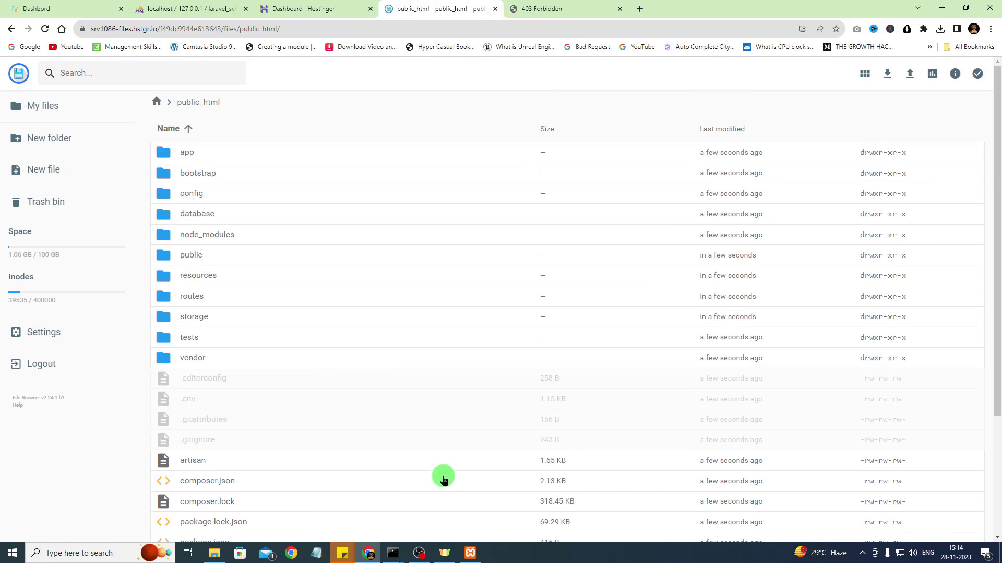
left_click(214, 553)
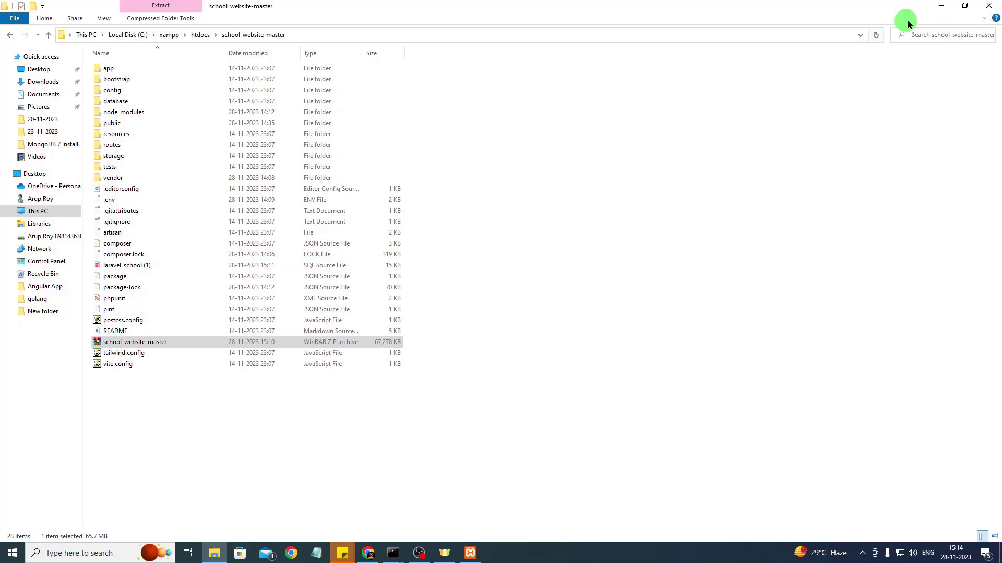
left_click(940, 6)
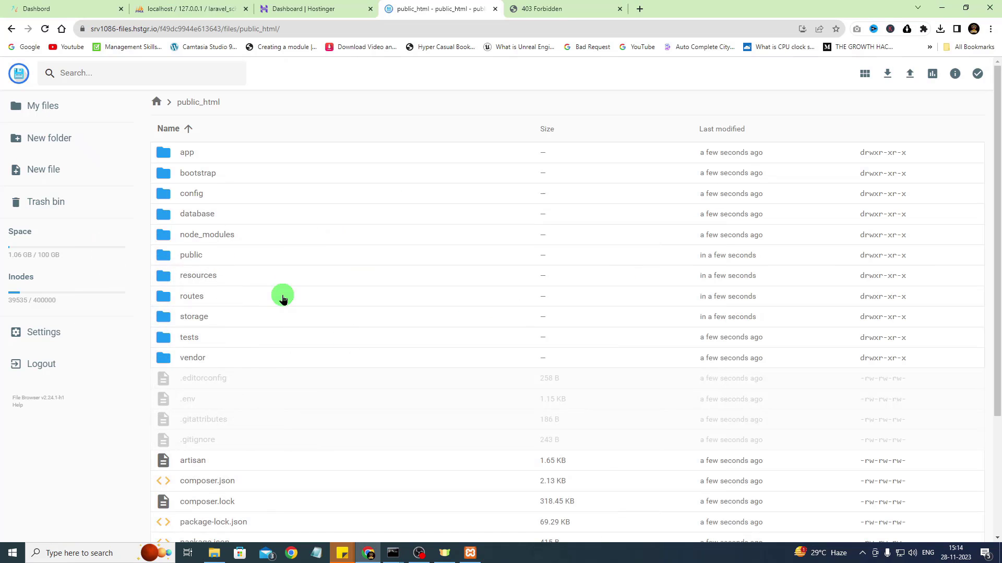
scroll(282, 298, "down", 3)
Permanently delete school_website-master.zip from public_html and reload the site, still 403 Forbidden
left_click(169, 485)
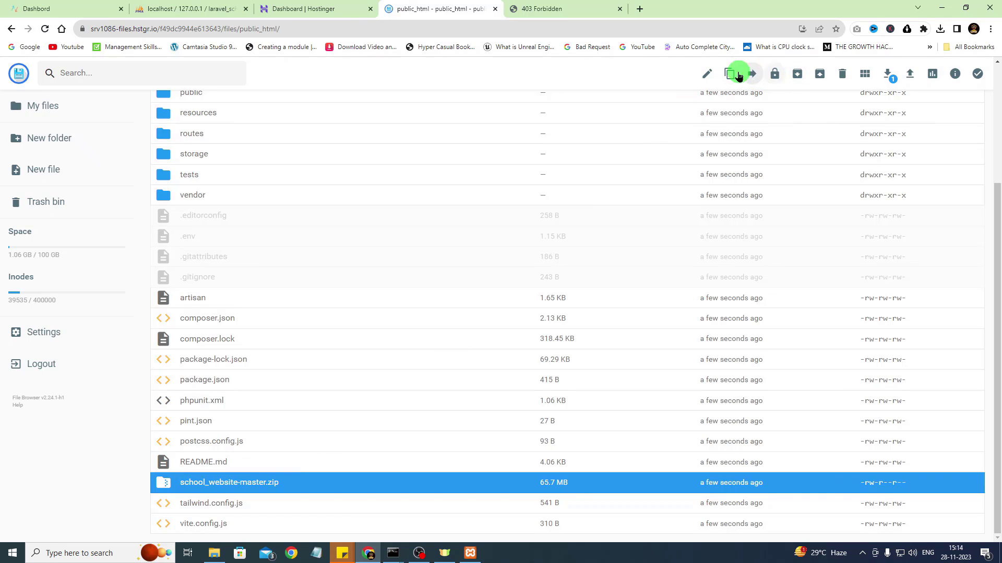
left_click(840, 77)
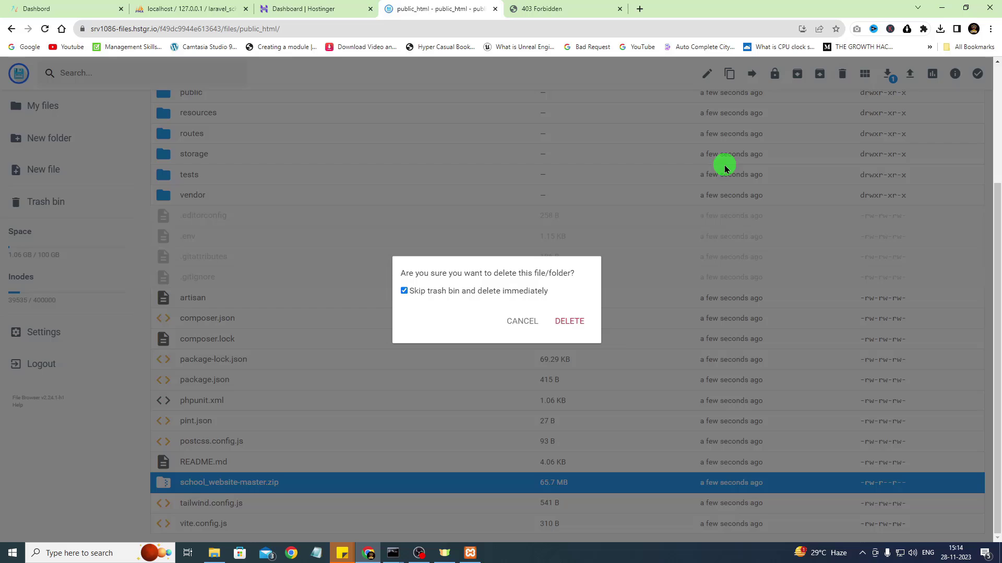
left_click(571, 321)
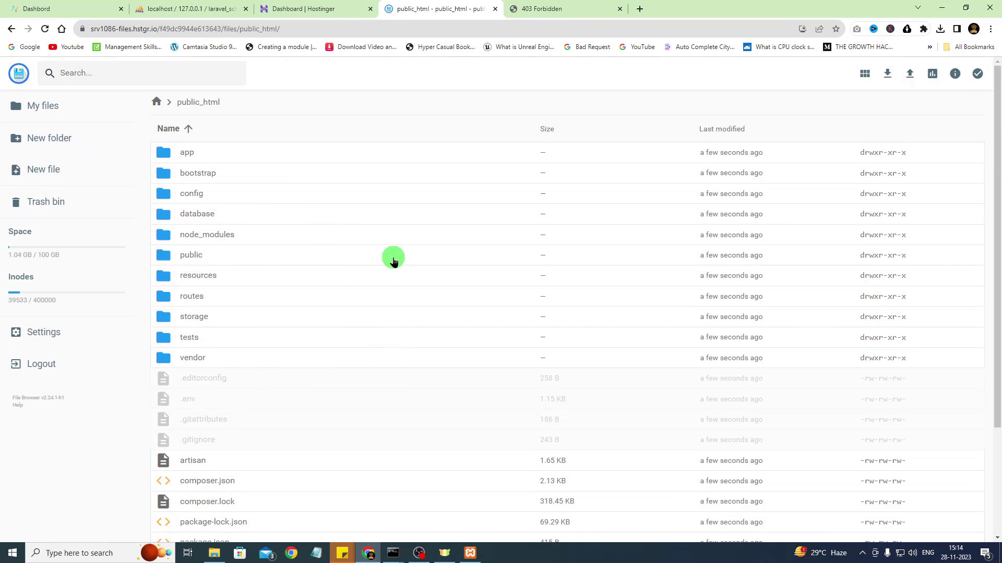
left_click(563, 9)
left_click(45, 30)
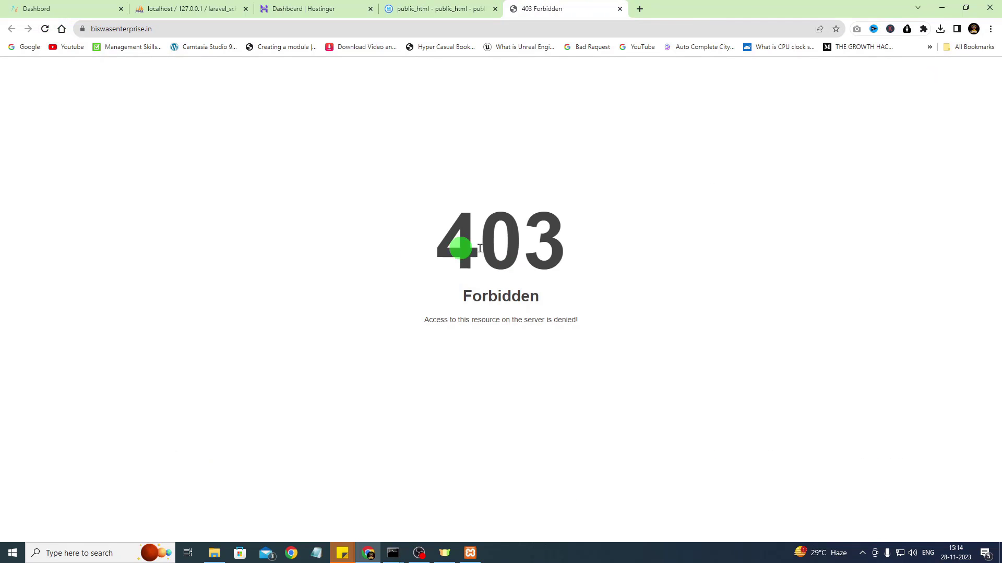
Create an empty .htaccess file in public_html, then show the desktop
left_click_drag(458, 246, 608, 246)
left_click(452, 6)
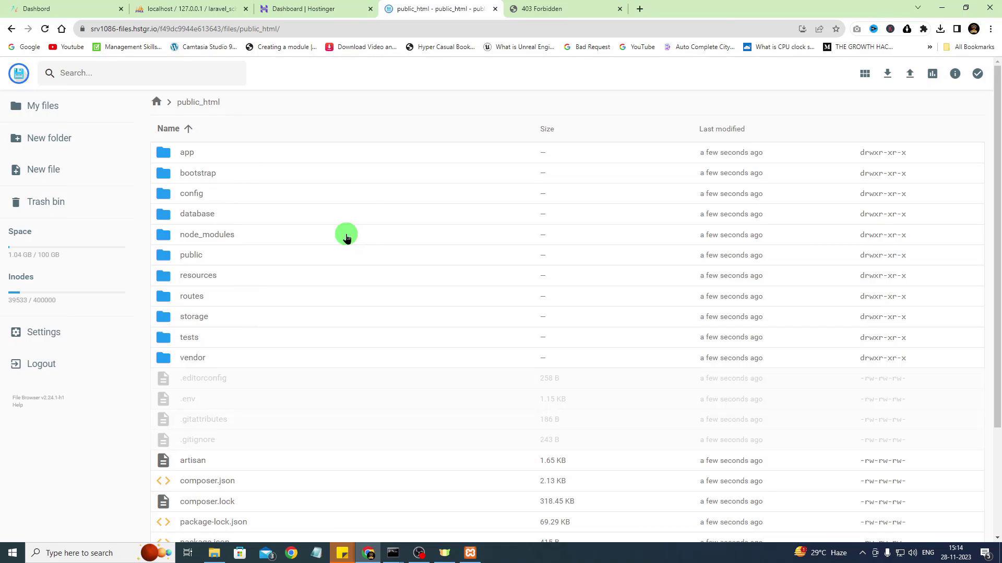
left_click(37, 172)
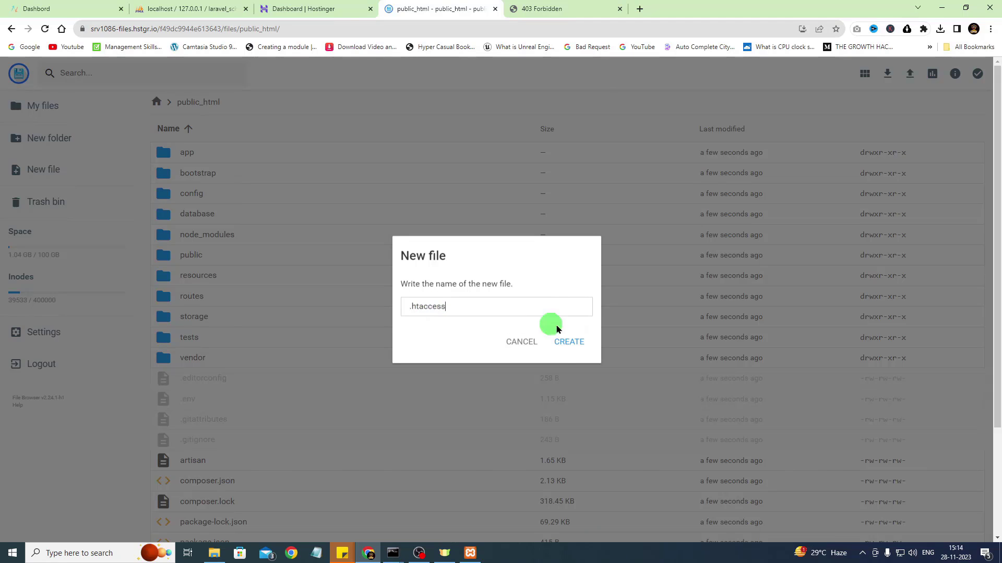
left_click(565, 344)
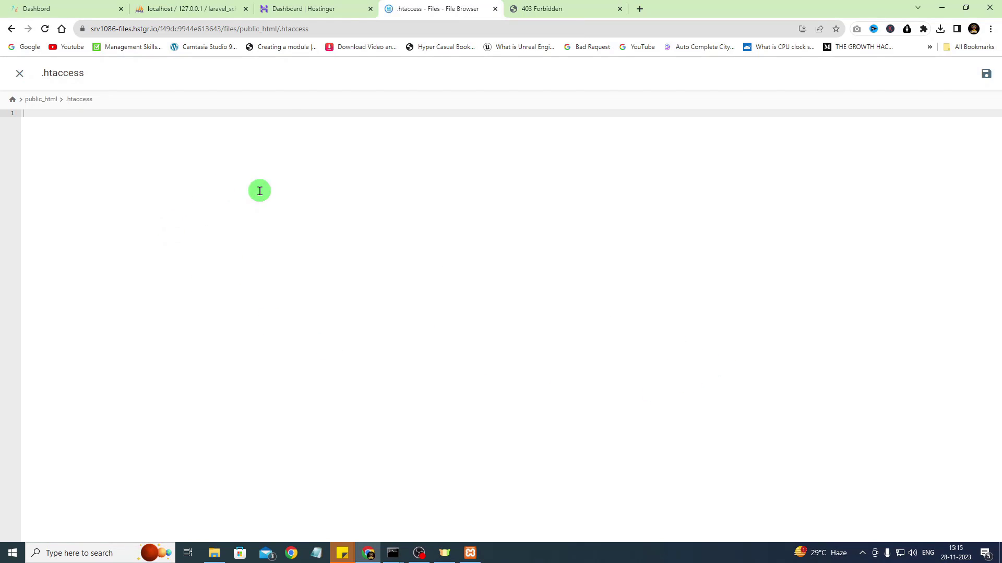
left_click(999, 553)
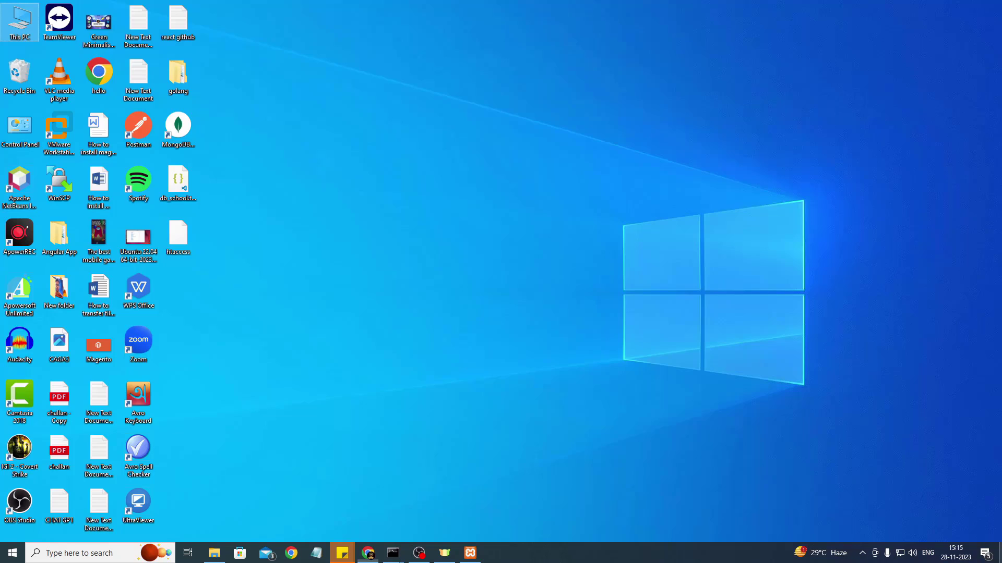
Open the local htaccess file in Notepad
right_click(178, 234)
left_click(217, 241)
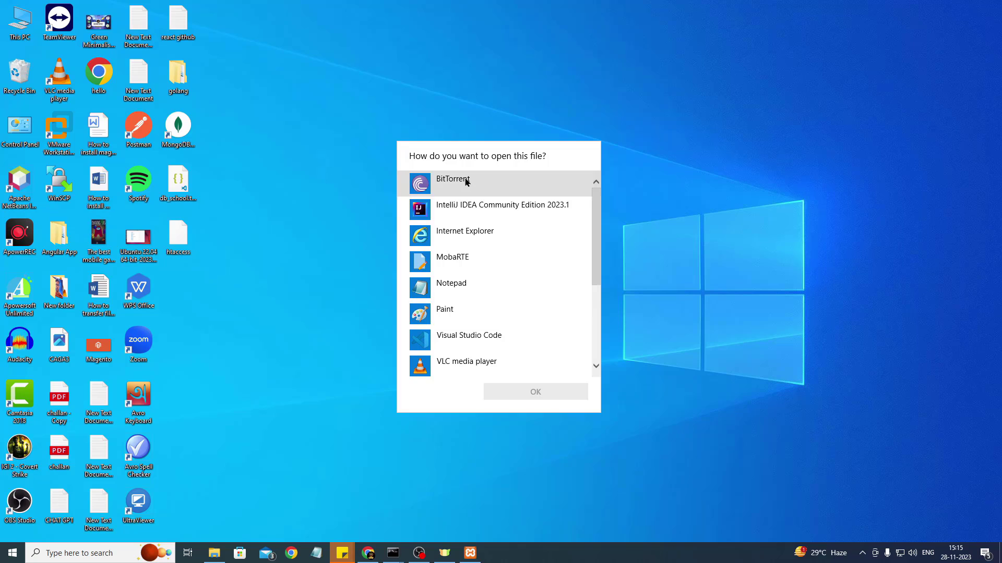
left_click(448, 286)
left_click(537, 392)
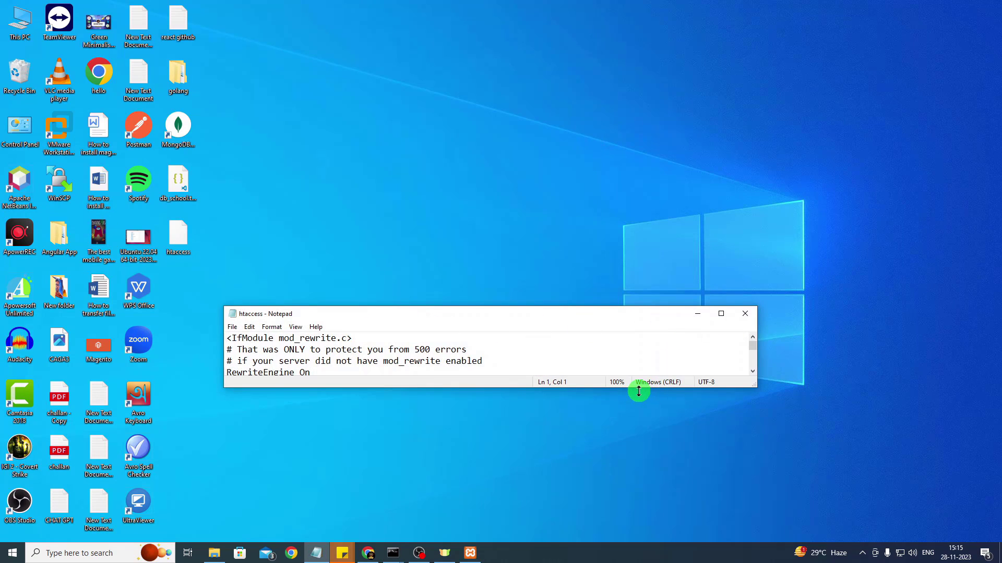
Copy all ten rewrite-rule lines from the htaccess file
left_click_drag(640, 388, 619, 492)
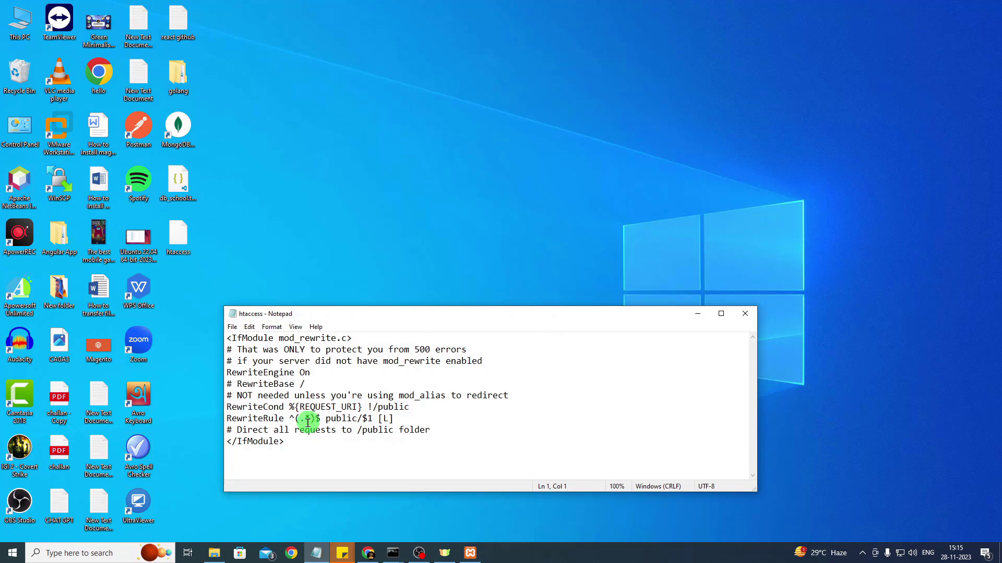
left_click_drag(295, 441, 229, 340)
right_click(253, 363)
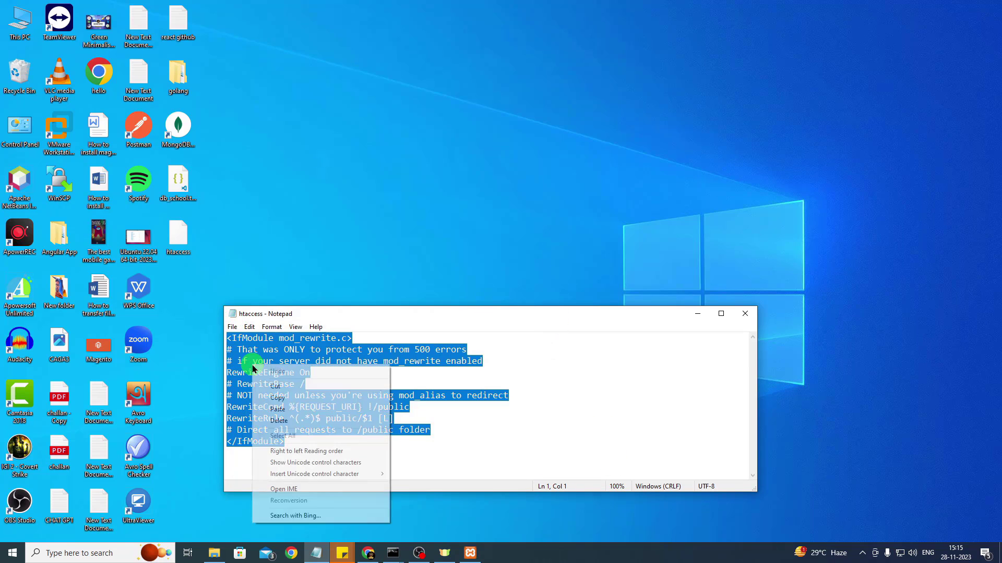
left_click(313, 393)
Paste the rewrite rules into the online .htaccess and save it at 339 B
left_click(369, 552)
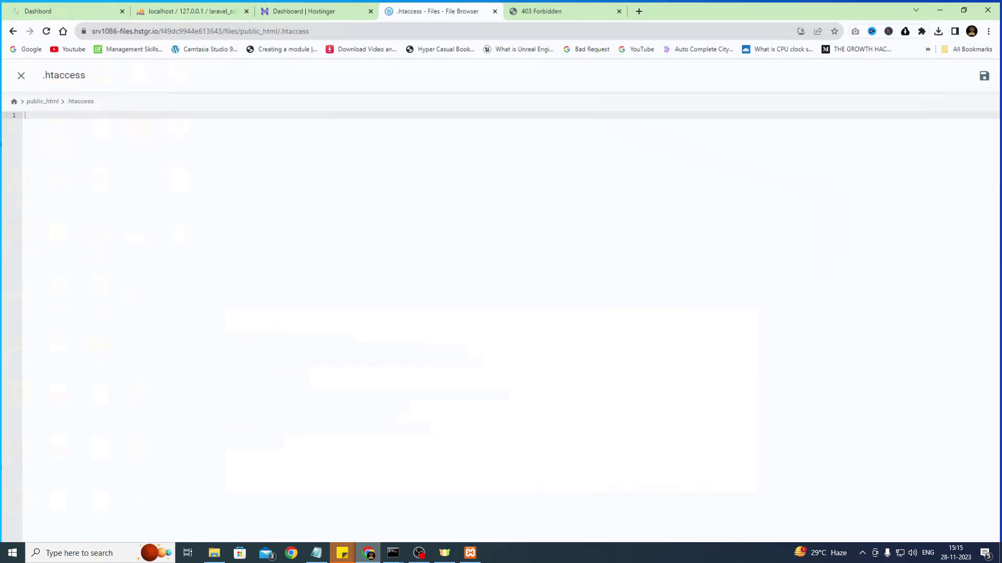
right_click(82, 158)
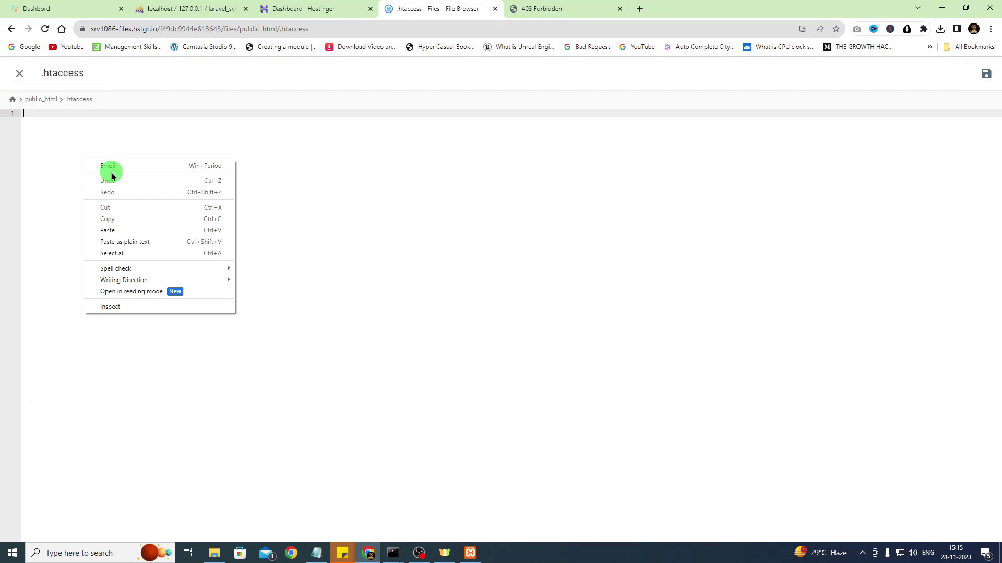
left_click(111, 232)
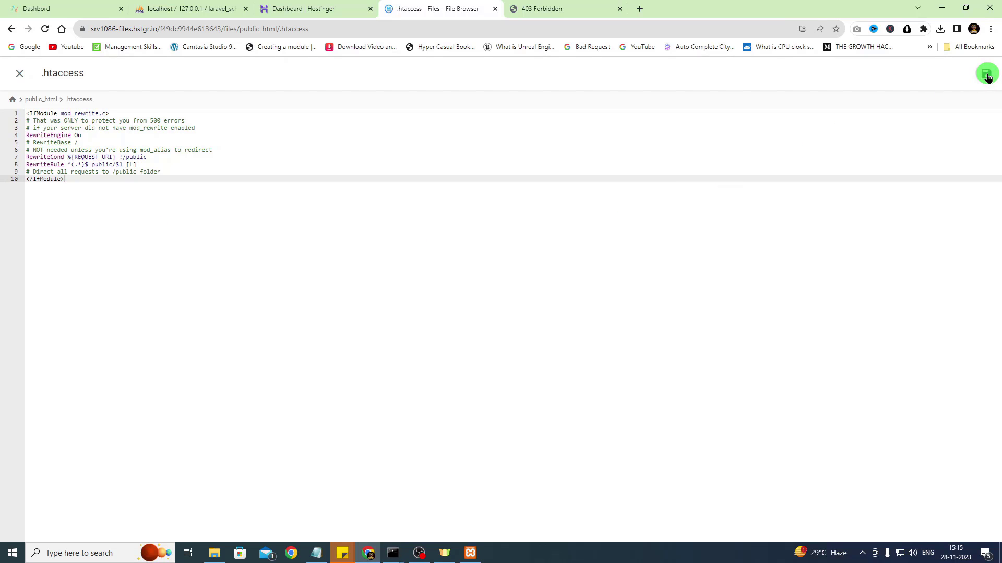
left_click(14, 78)
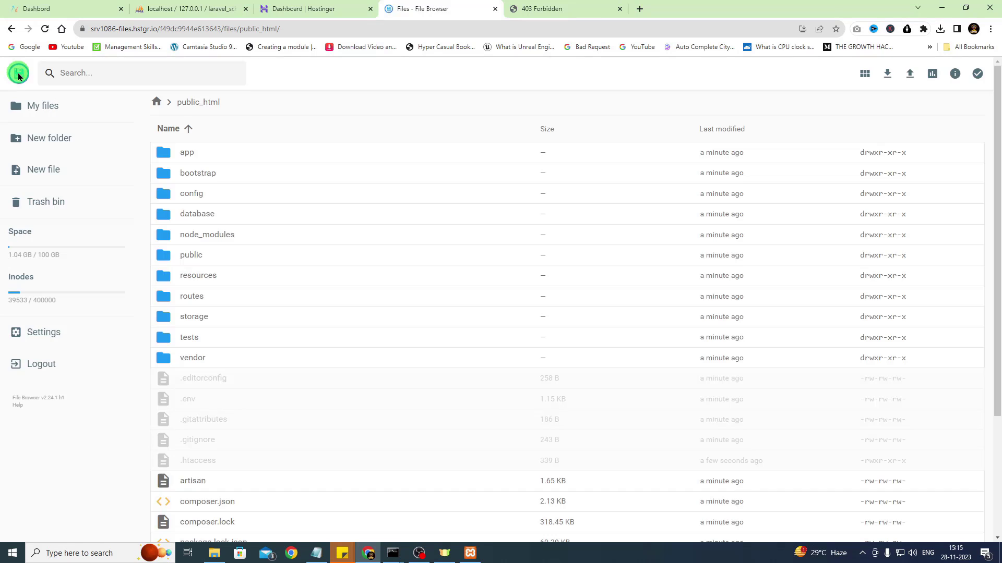
scroll(227, 290, "down", 3)
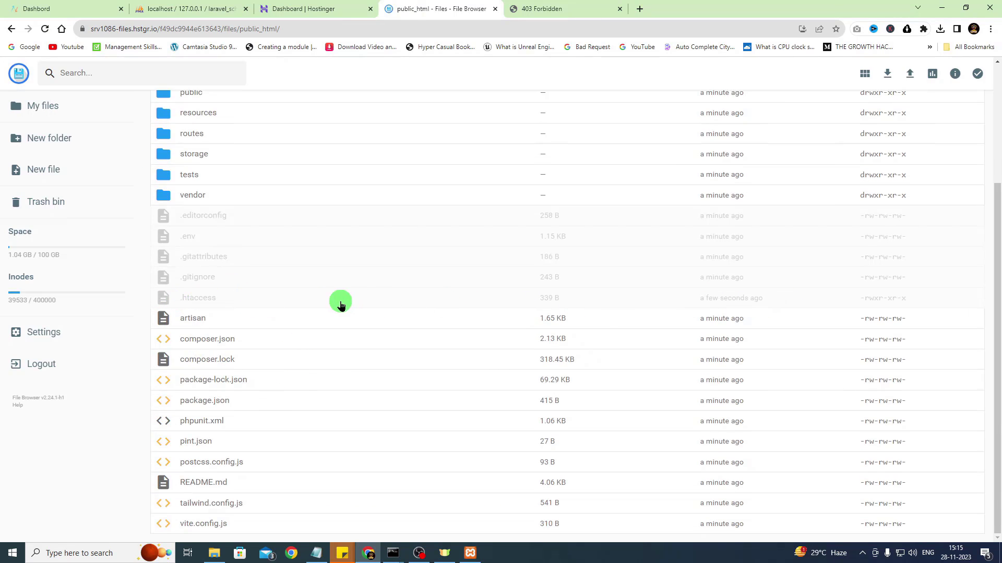
Reload biswasenterprise.in and open the Laravel registration form
left_click(564, 5)
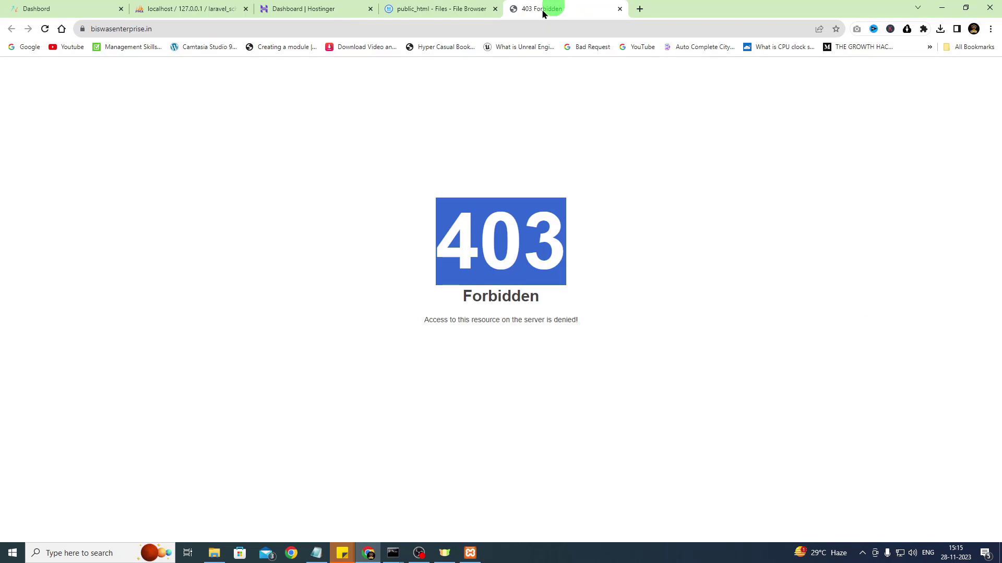
left_click(183, 29)
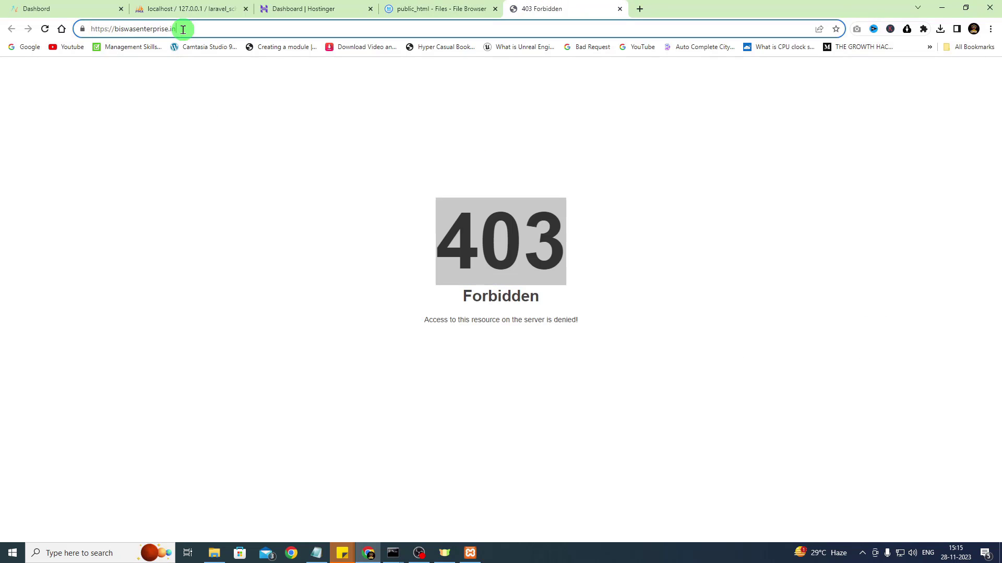
key("Return")
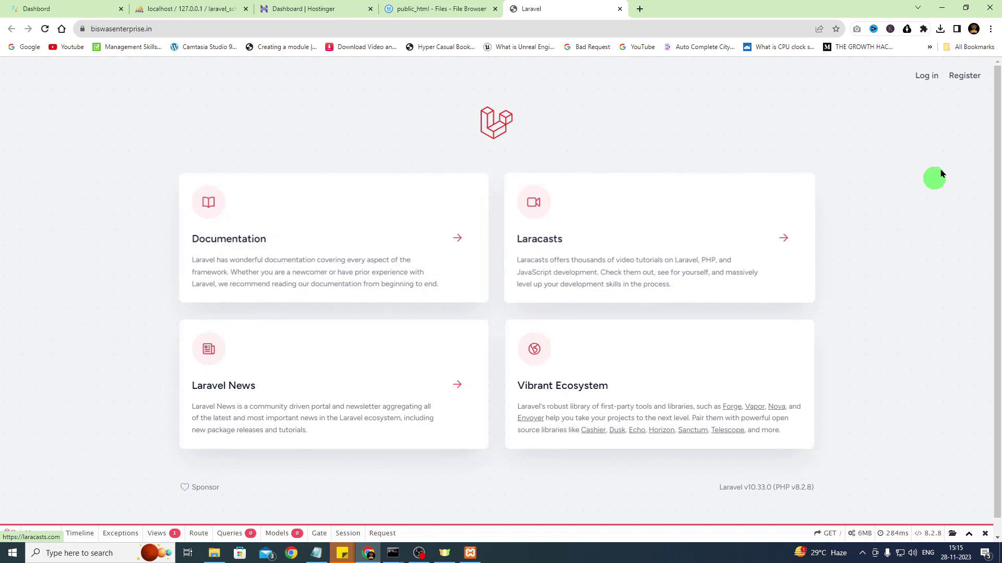
left_click(927, 76)
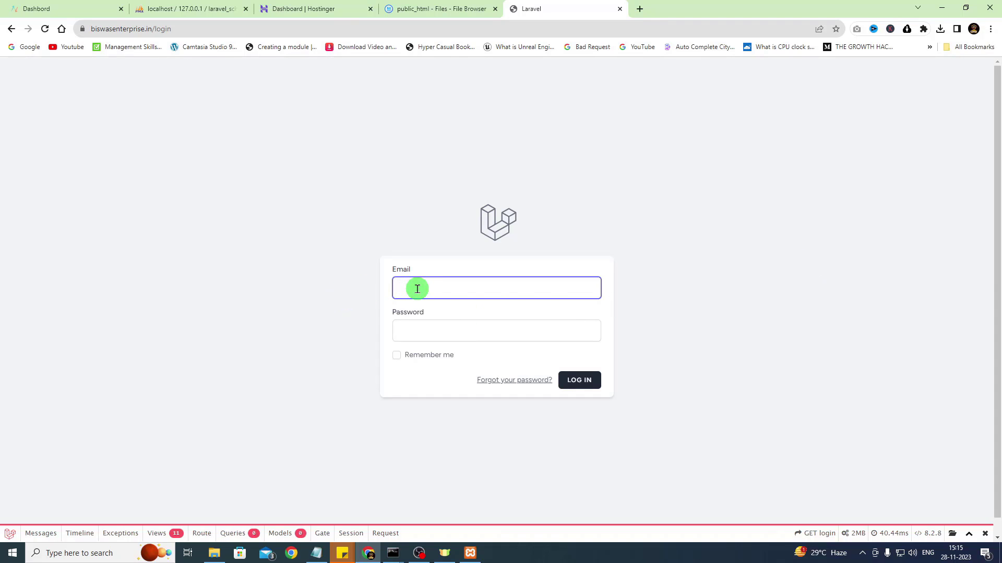
left_click(11, 30)
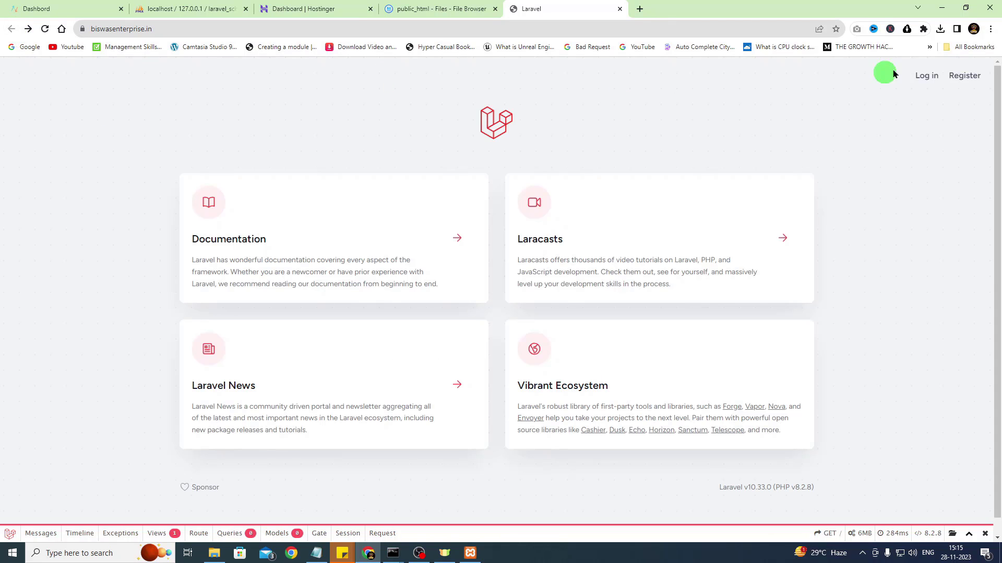
left_click(963, 76)
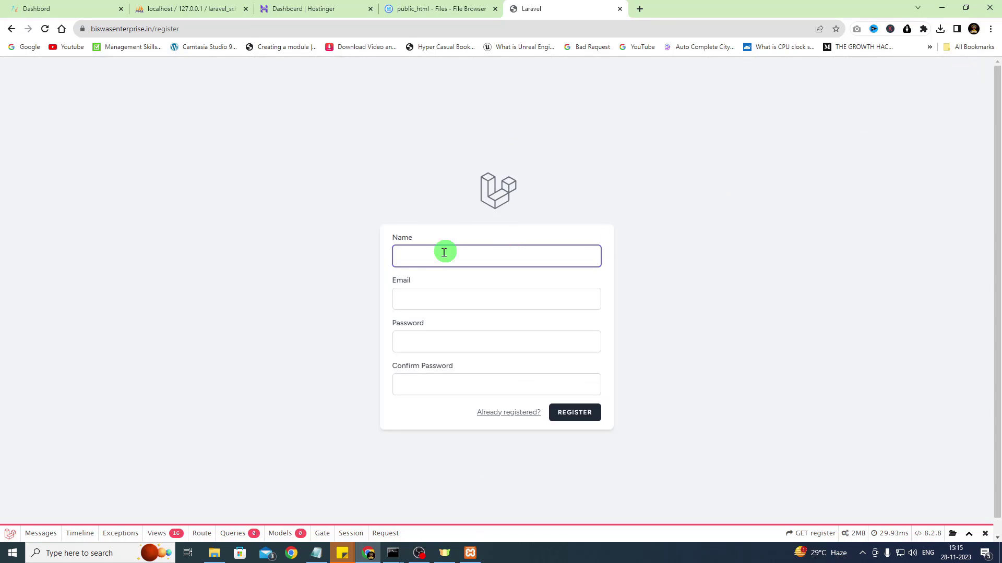
Fill in the name, email, password and matching confirm password, then submit the registration
type("Arup")
key("Tab")
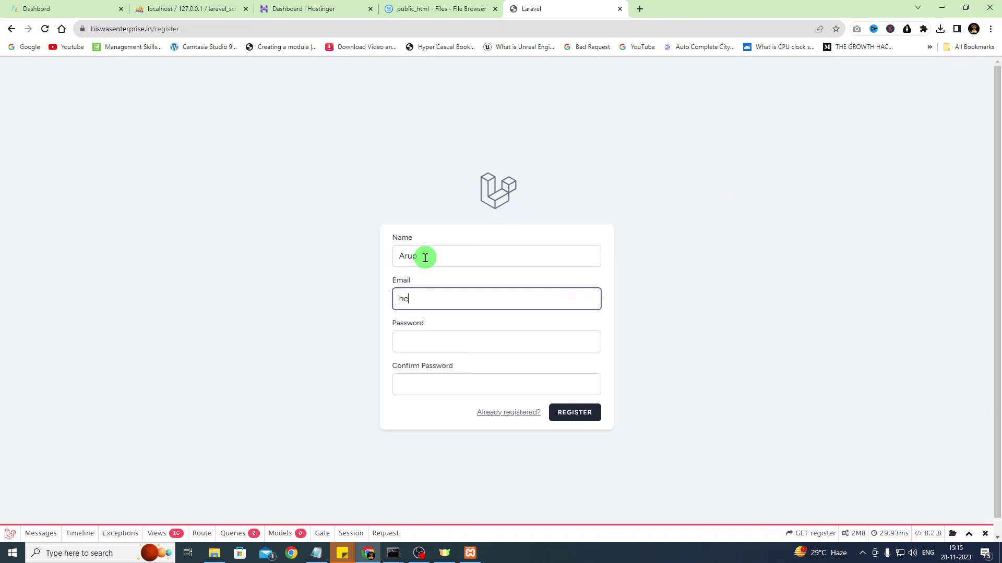
key("Tab")
type("password123")
left_click(420, 376)
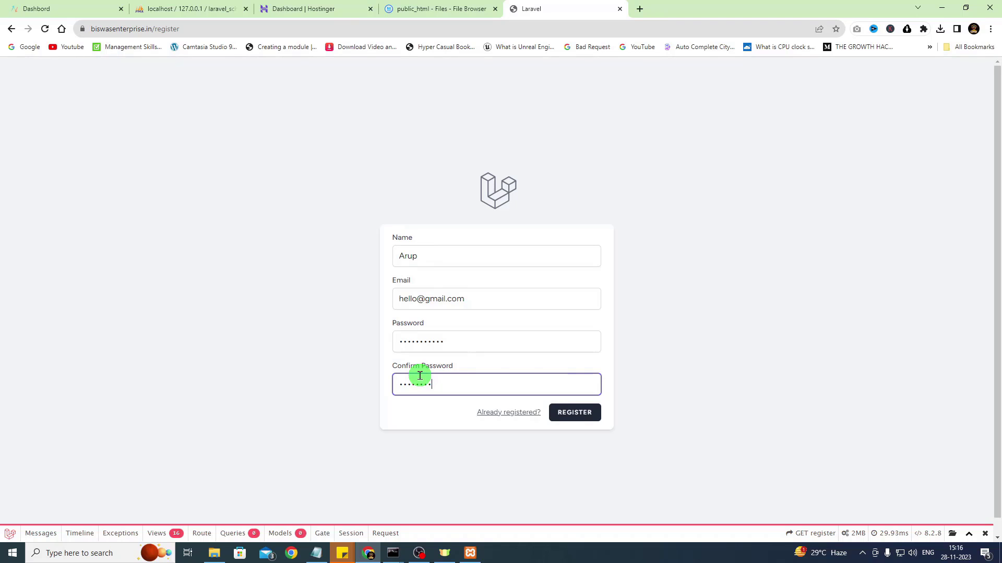
type("password123")
left_click(590, 416)
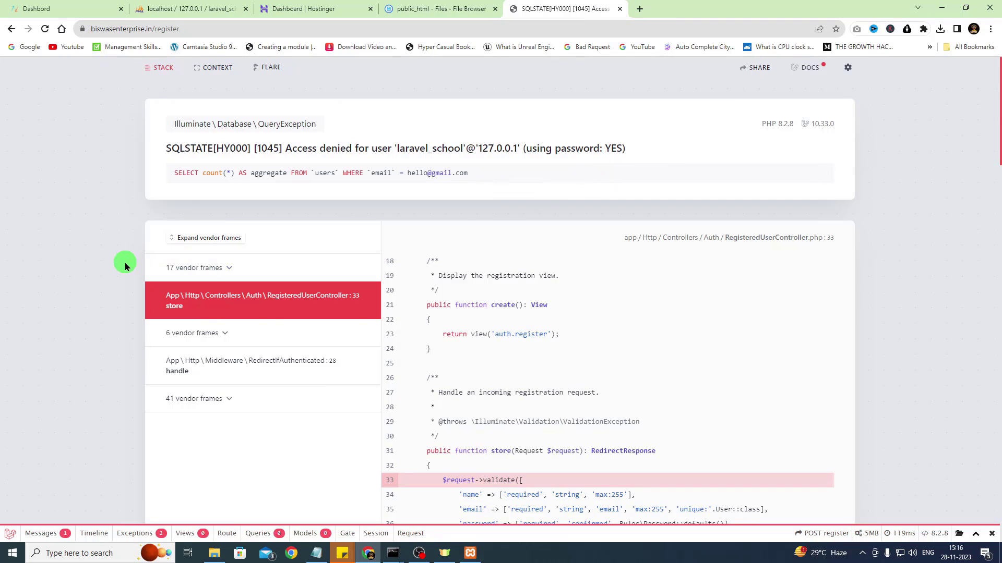
Check the local laravel_school SQL file, set the site tab back to registration, then show the Hostinger dashboard
left_click(214, 553)
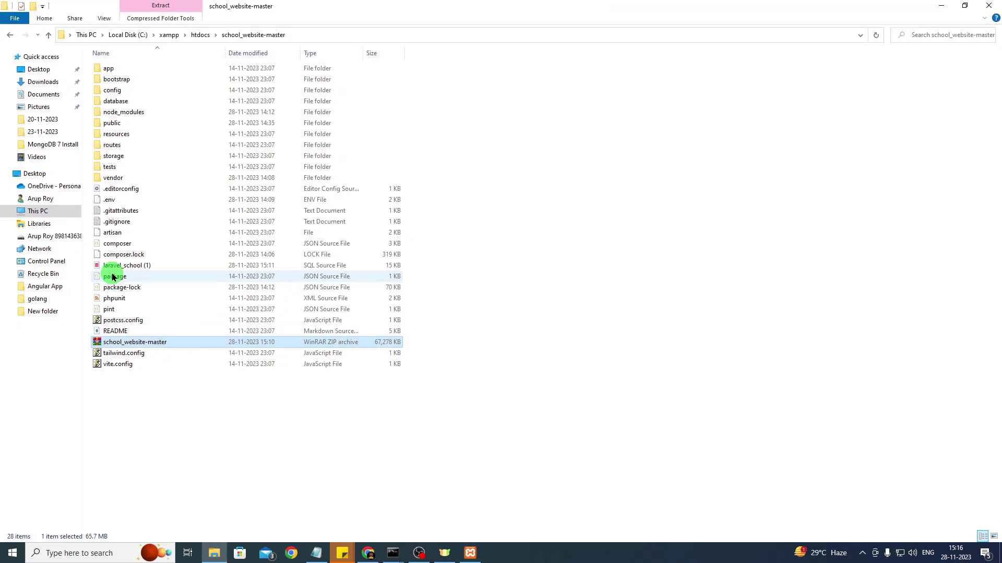
left_click(161, 267)
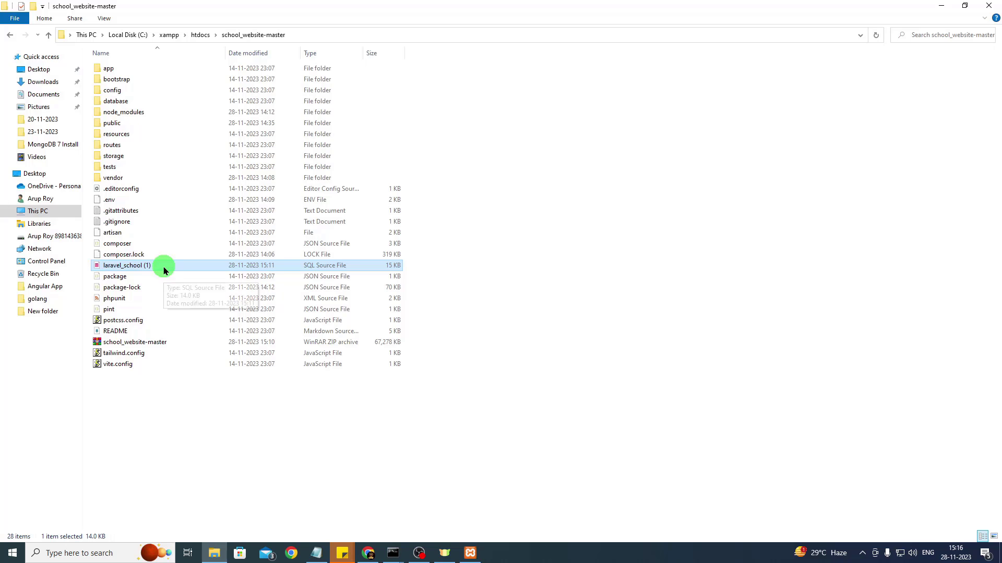
left_click(368, 553)
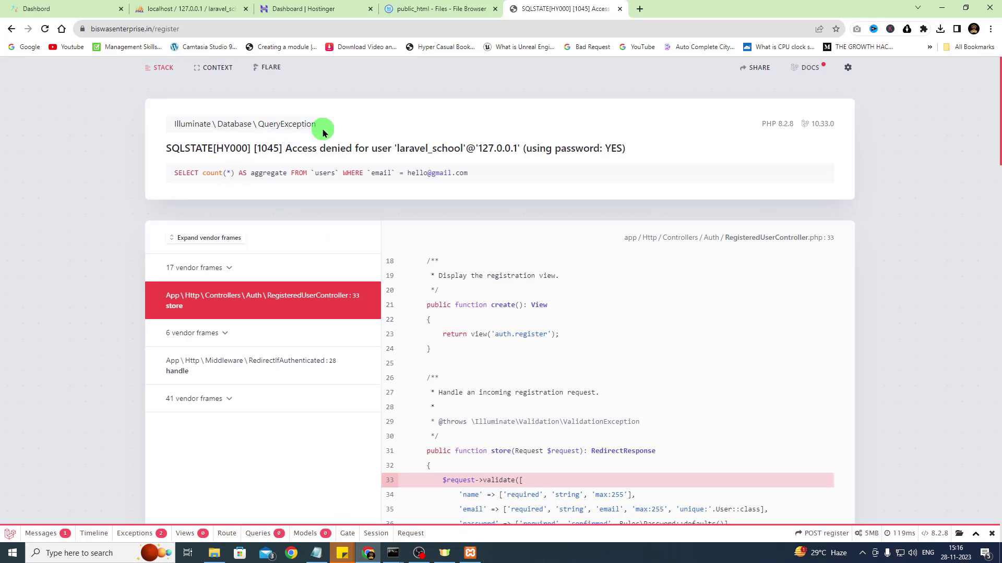
left_click(296, 6)
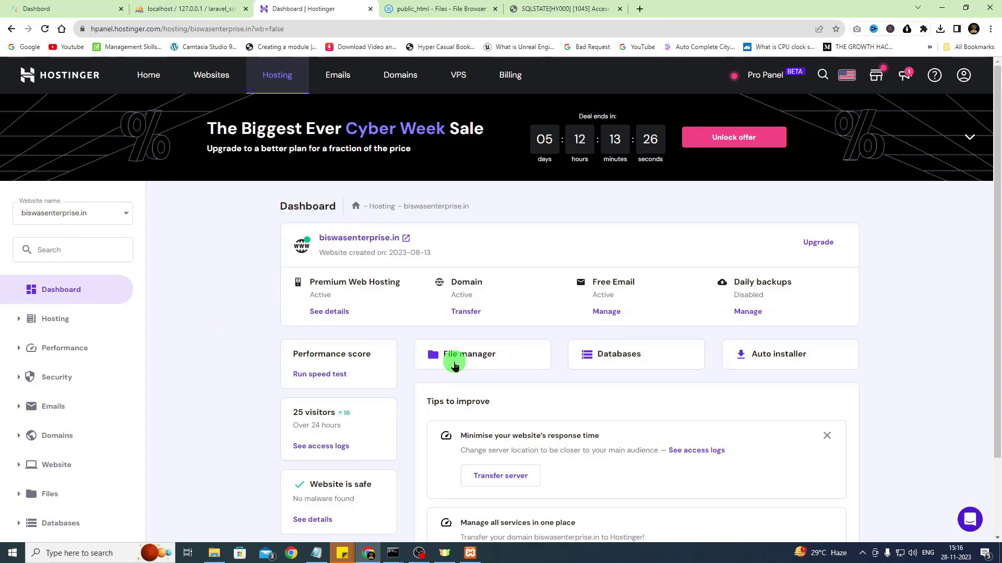
left_click(580, 9)
left_click(11, 29)
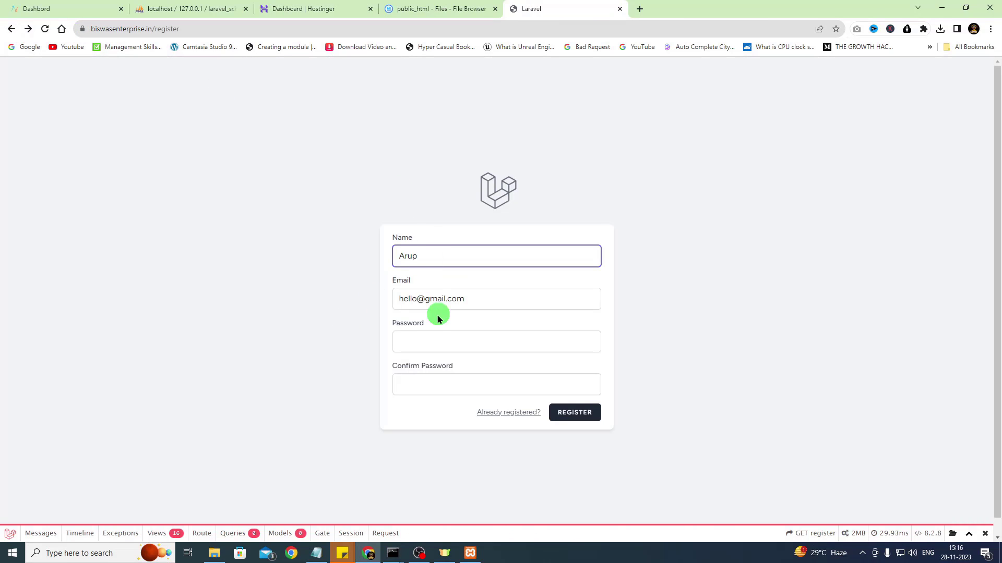
left_click(338, 7)
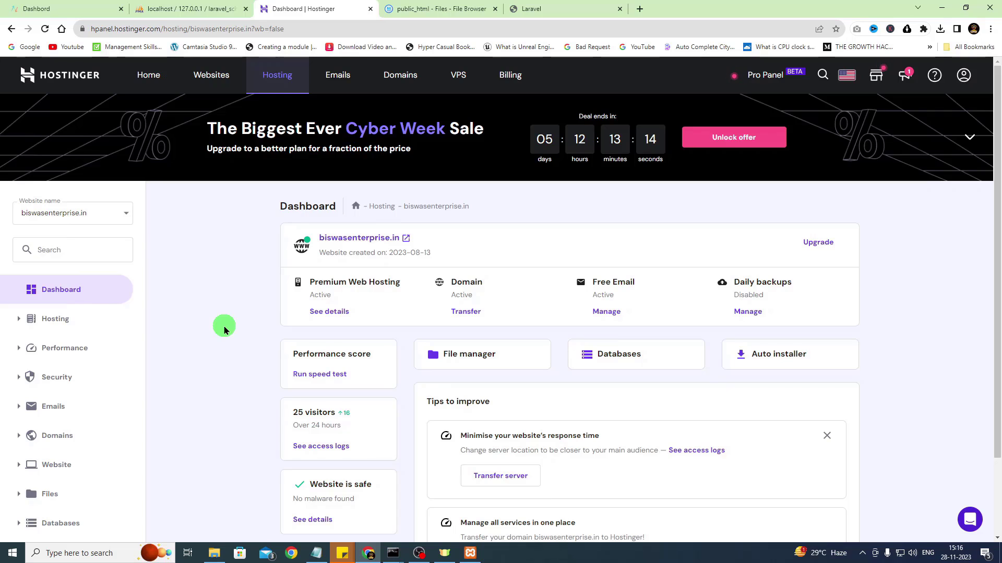
Enter lara_school as both the new MySQL database name and username
left_click(626, 359)
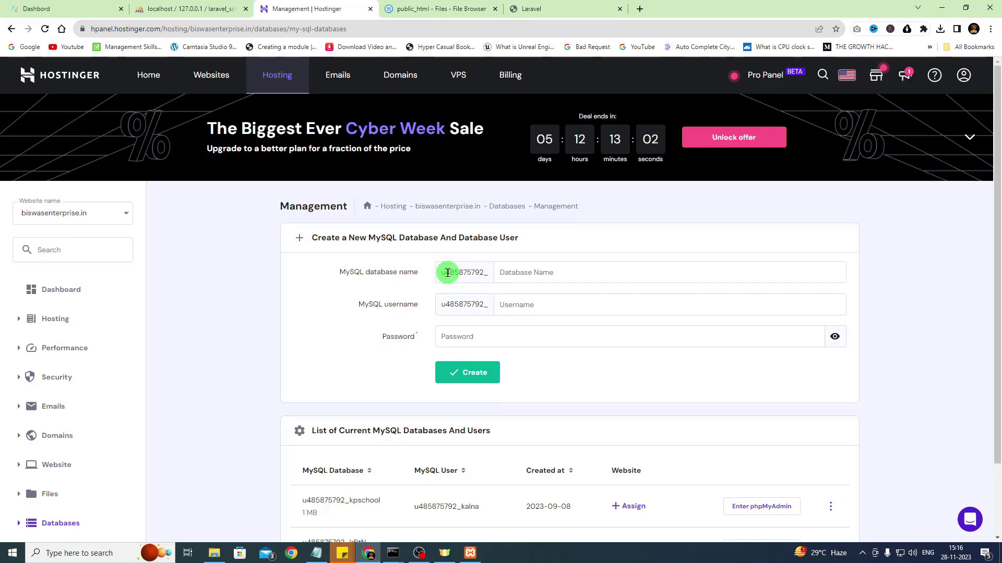
left_click_drag(445, 273, 486, 272)
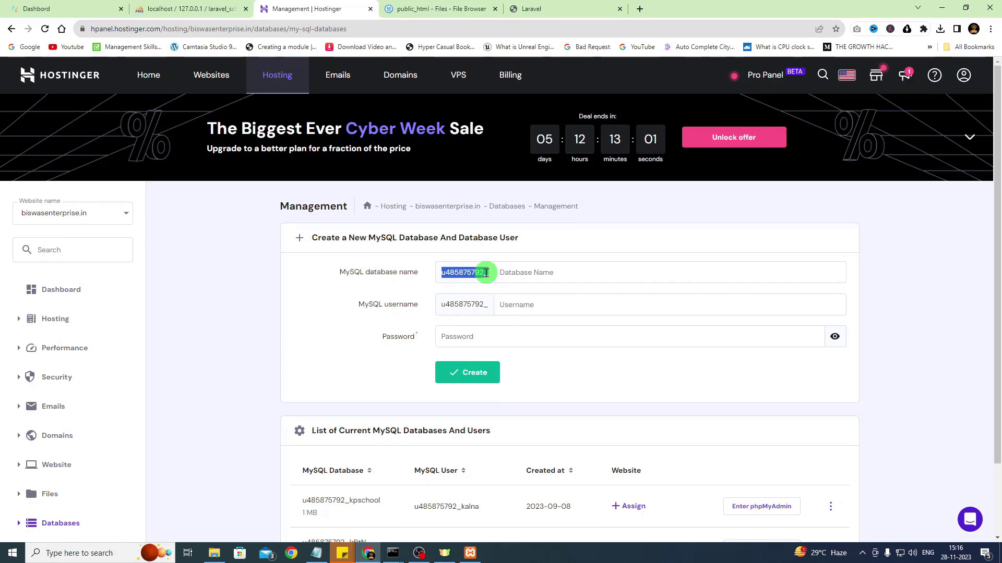
left_click(524, 270)
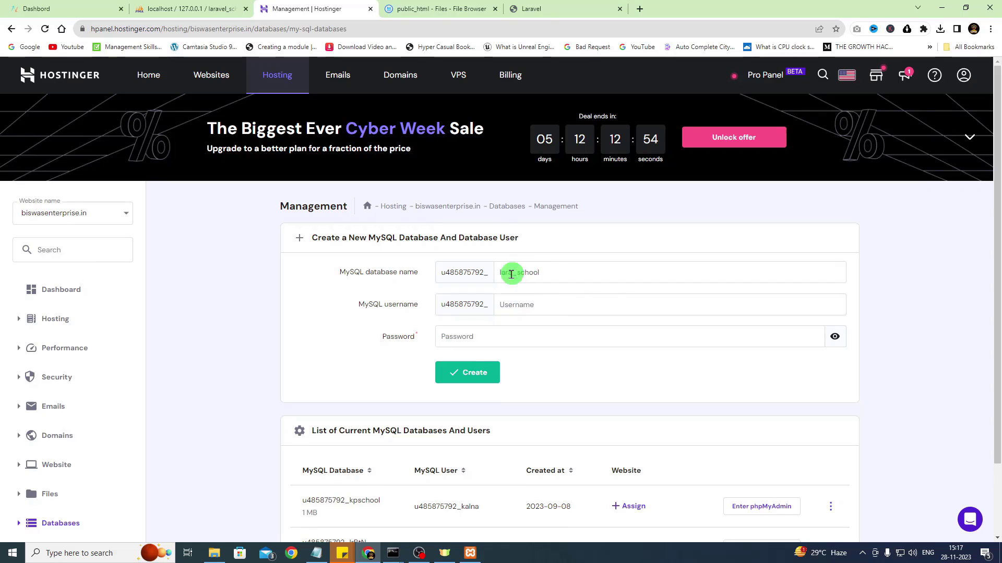
left_click_drag(543, 274, 498, 272)
key("ctrl+c")
left_click(503, 304)
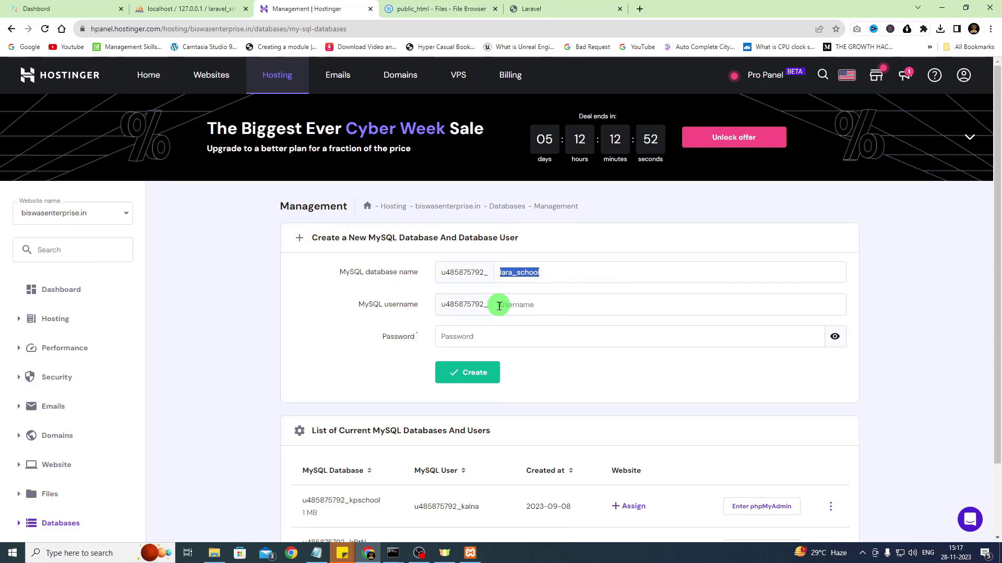
key("ctrl+v")
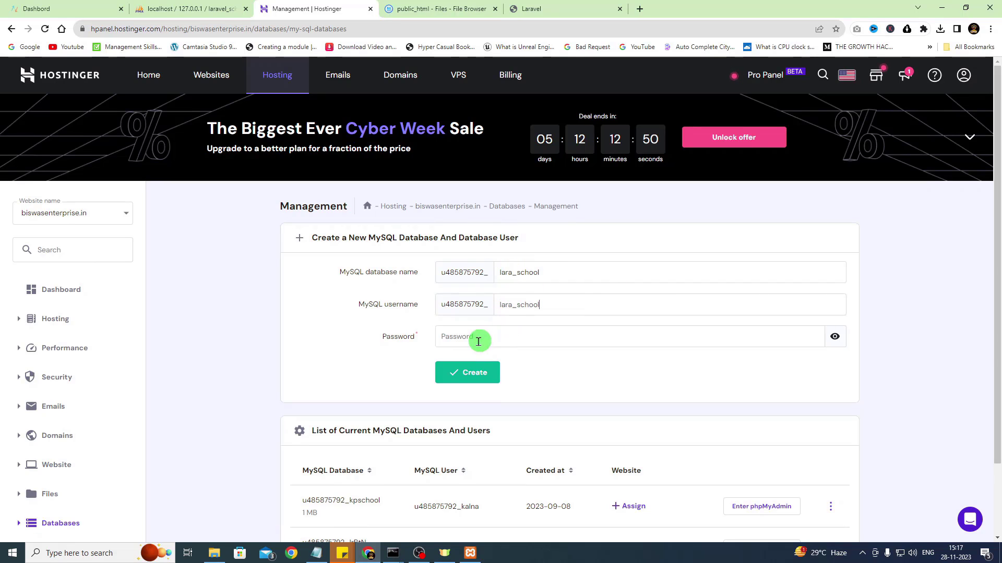
Generate and copy the database password, then create the lara_school database
left_click(488, 335)
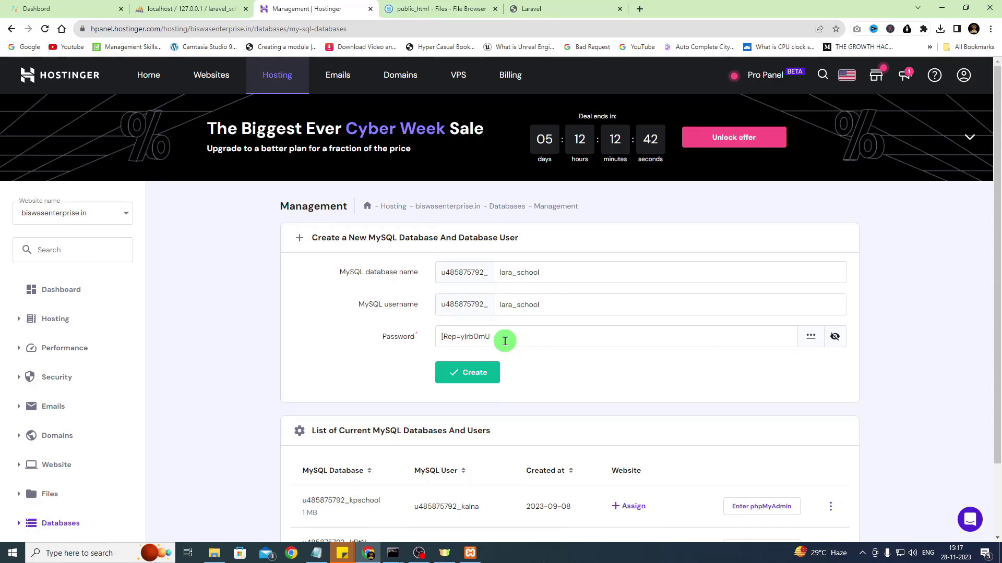
left_click_drag(505, 338, 428, 342)
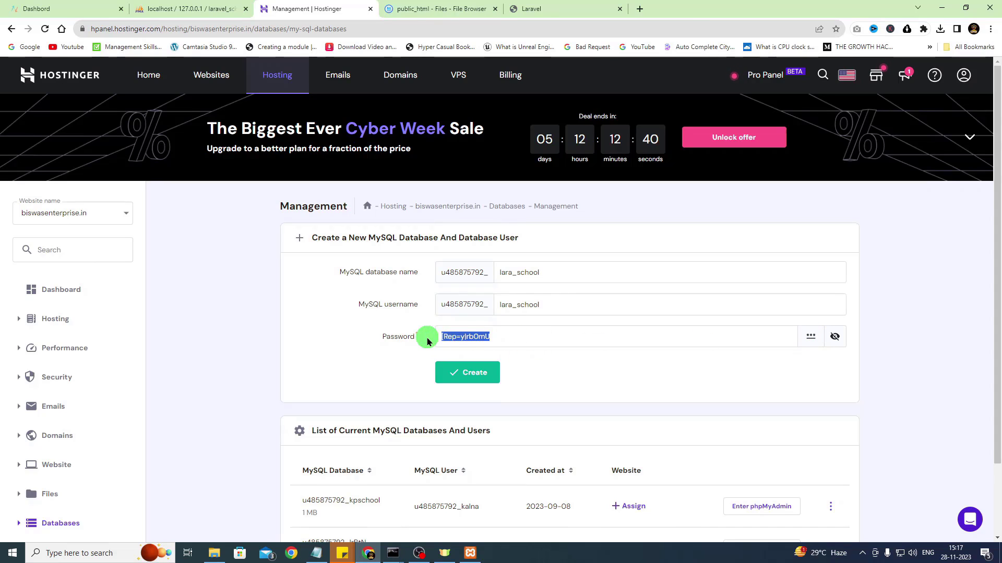
right_click(443, 337)
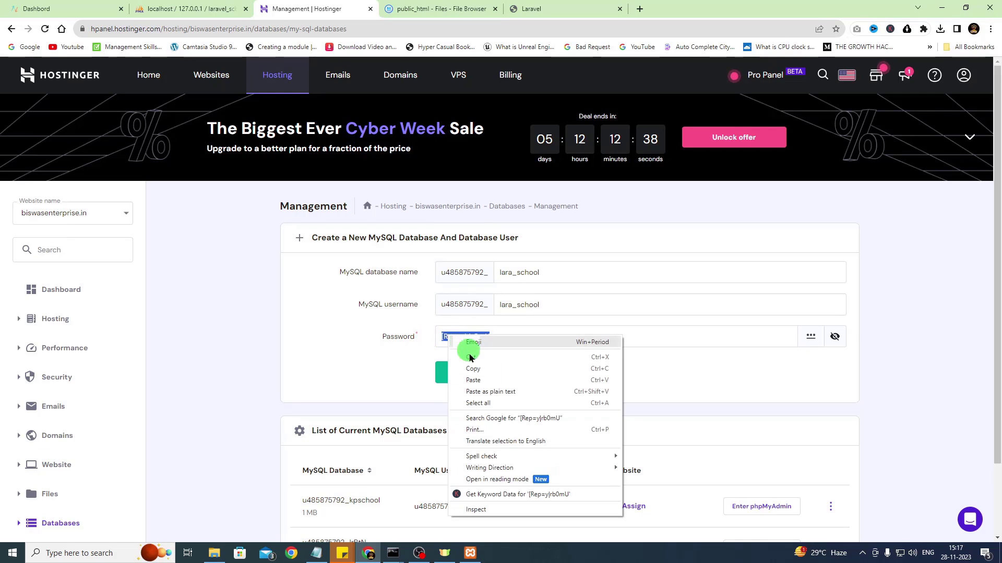
left_click(472, 387)
left_click(476, 369)
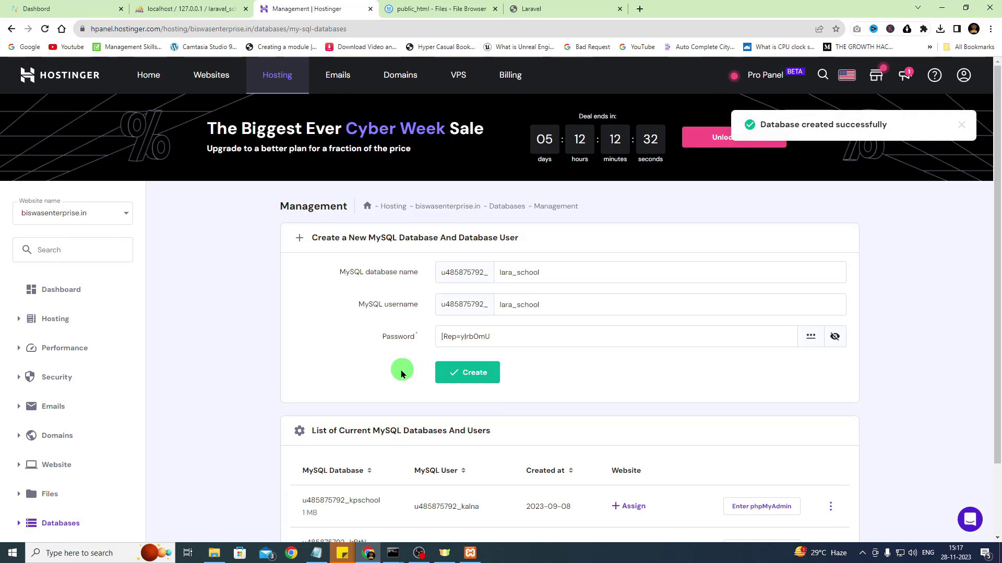
scroll(397, 372, "down", 2)
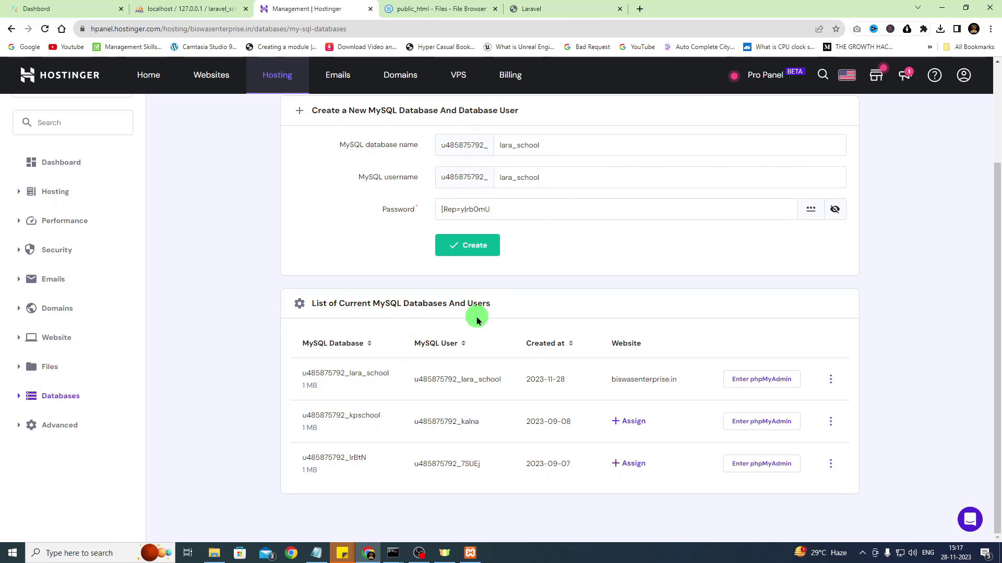
From the hosting dashboard, open File Manager and edit public_html's .env file
left_click(450, 4)
scroll(331, 284, "up", 5)
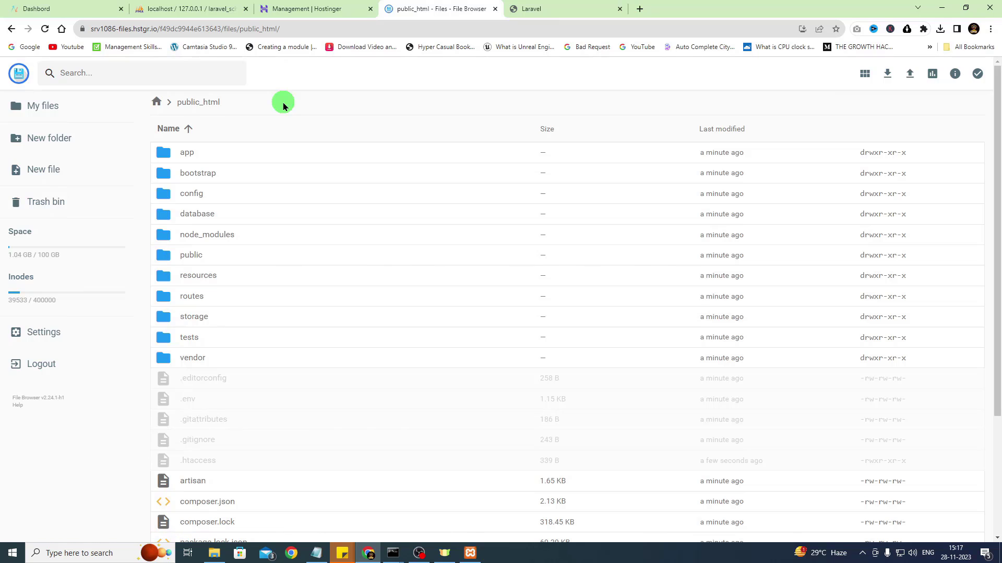
left_click(308, 6)
scroll(157, 192, "up", 3)
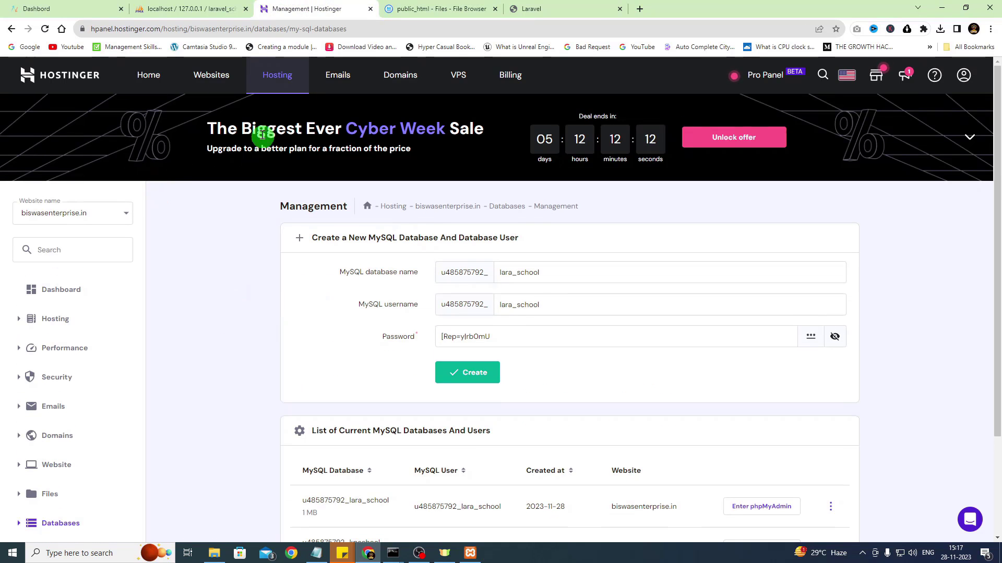
left_click(10, 29)
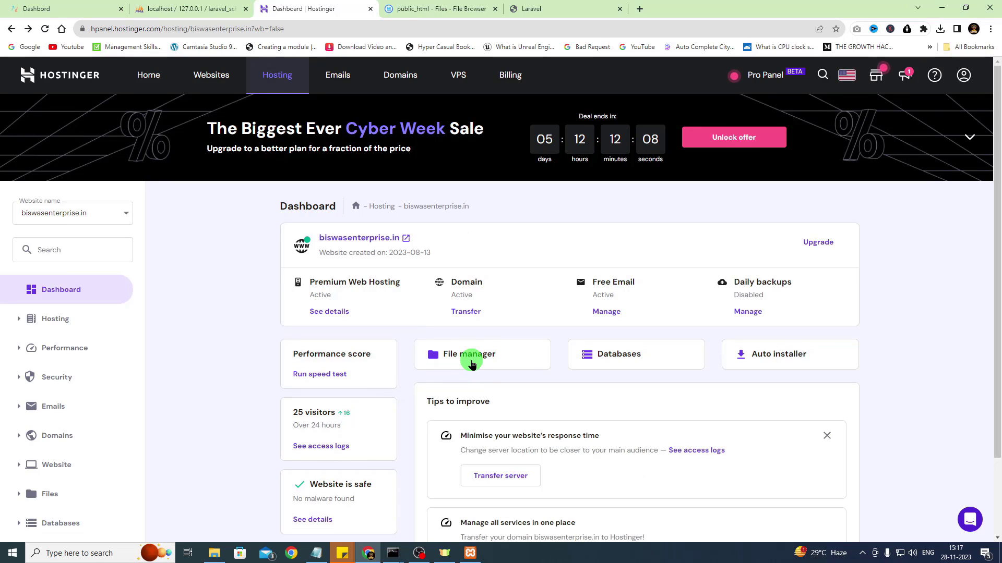
left_click(460, 360)
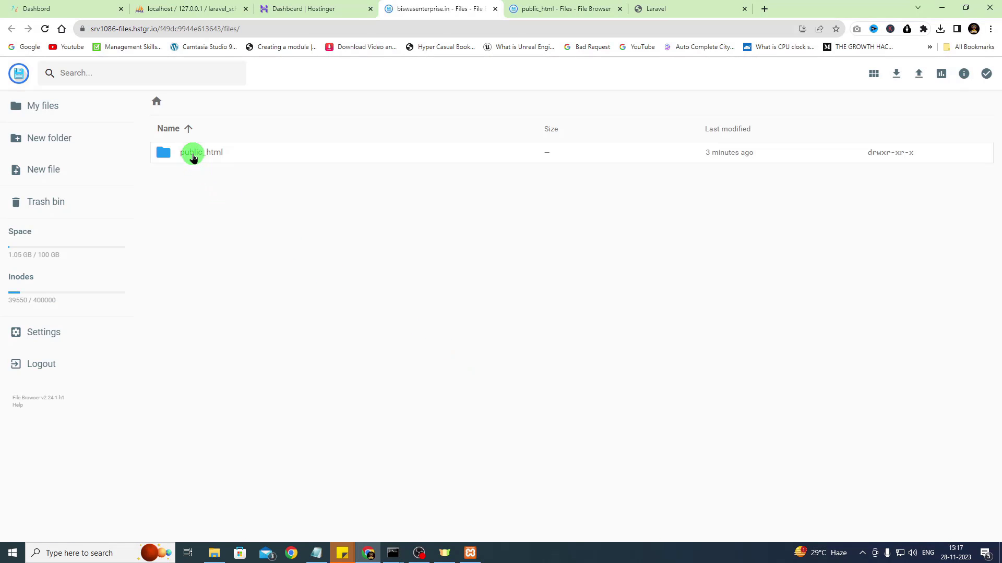
double_click(193, 157)
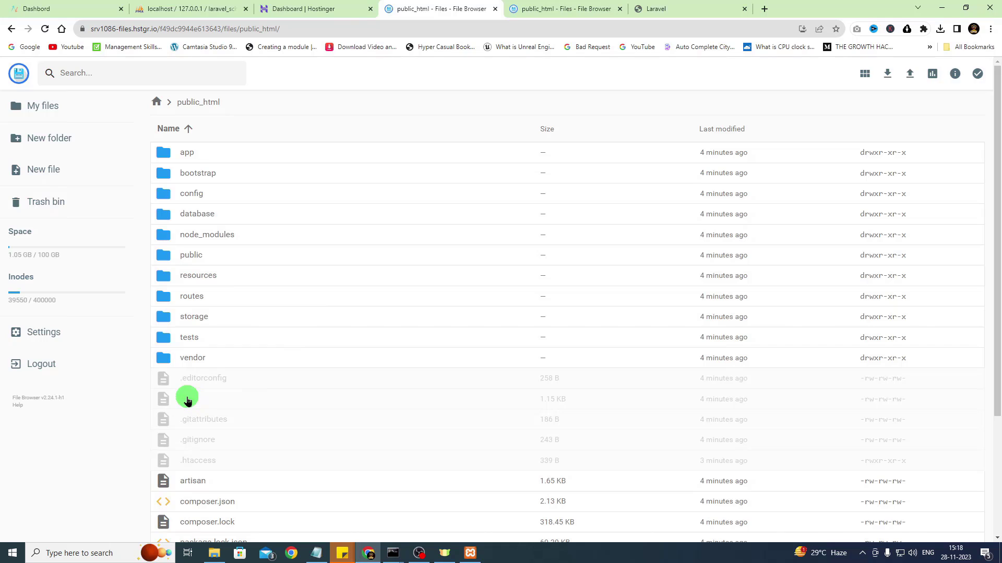
left_click(187, 400)
right_click(188, 400)
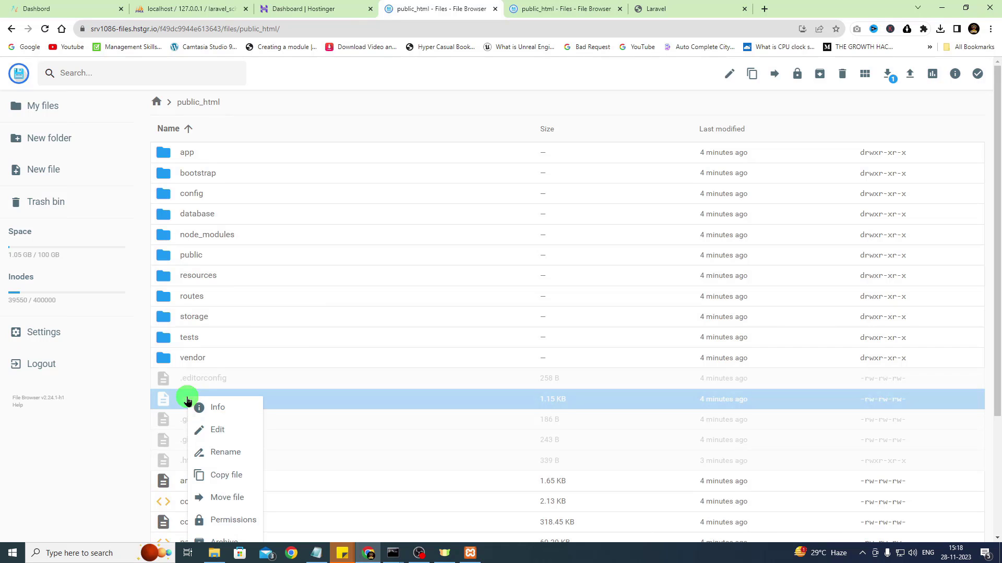
left_click(209, 429)
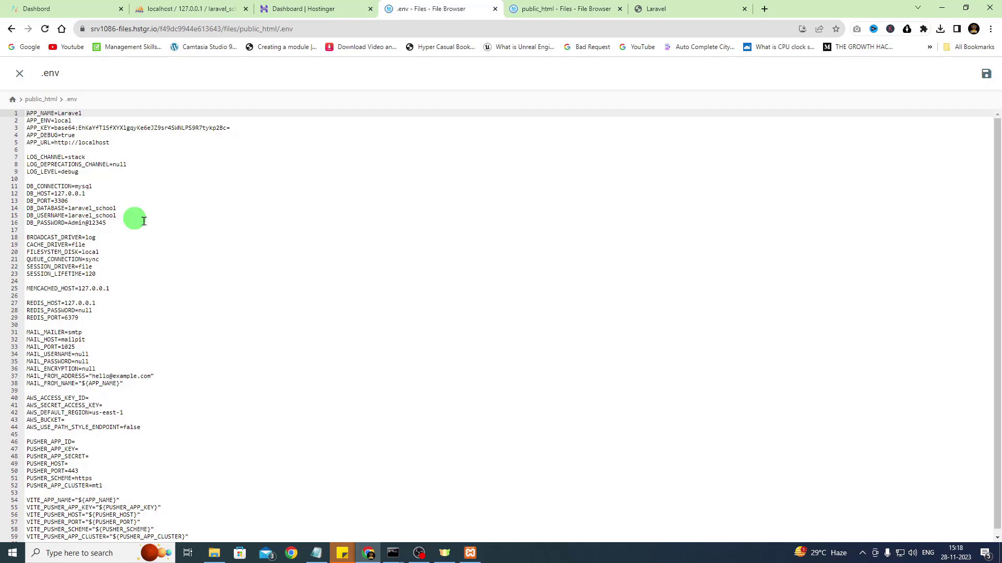
Bring up hPanel's MySQL databases list and select the .env DB_PASSWORD value for replacement
left_click(309, 5)
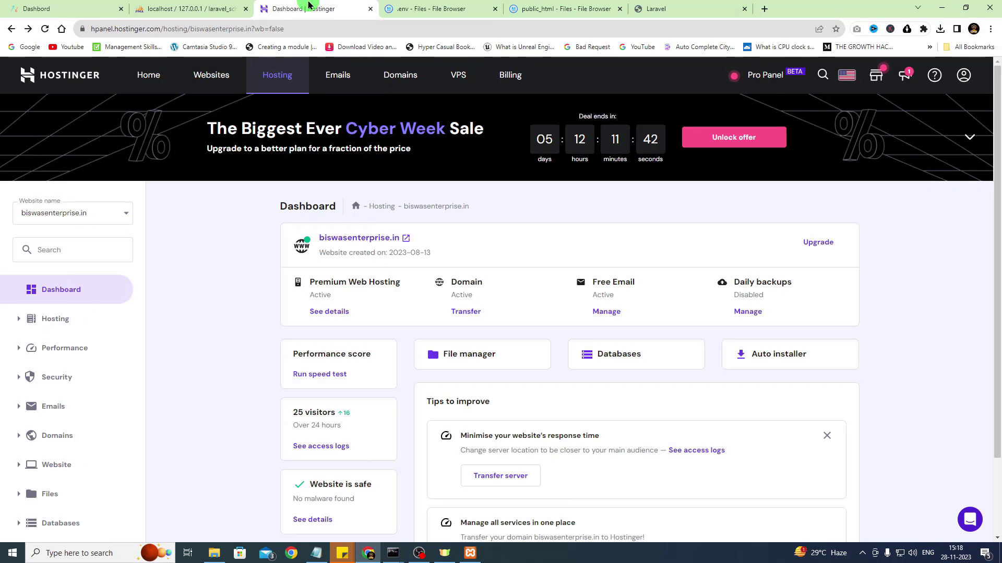
left_click(600, 354)
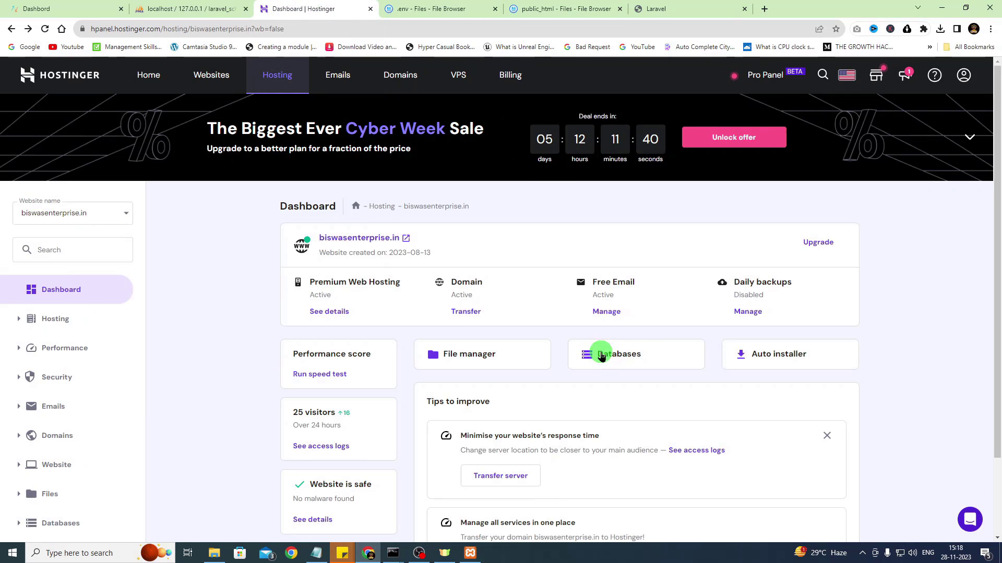
scroll(538, 384, "down", 3)
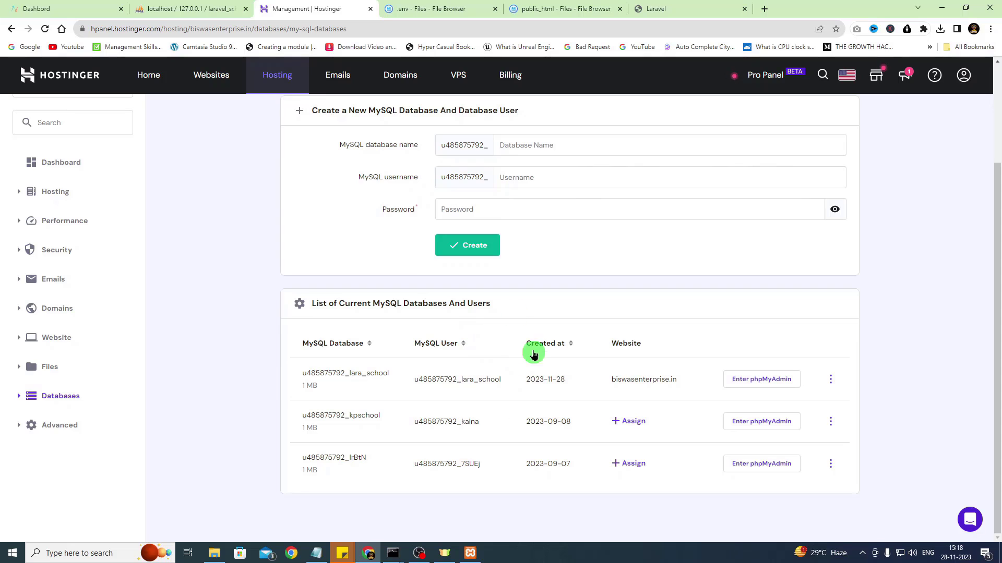
left_click(446, 5)
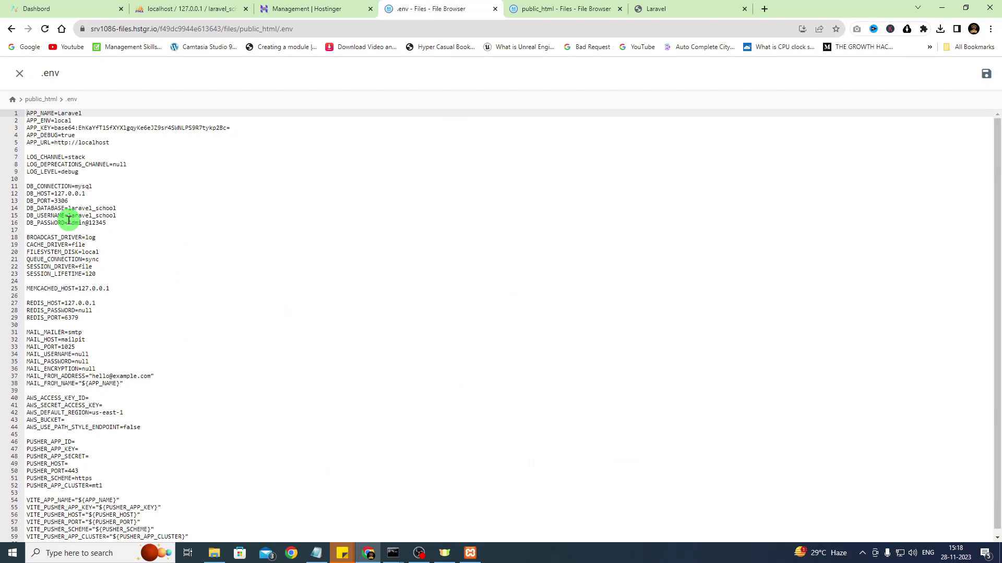
left_click_drag(68, 220, 114, 223)
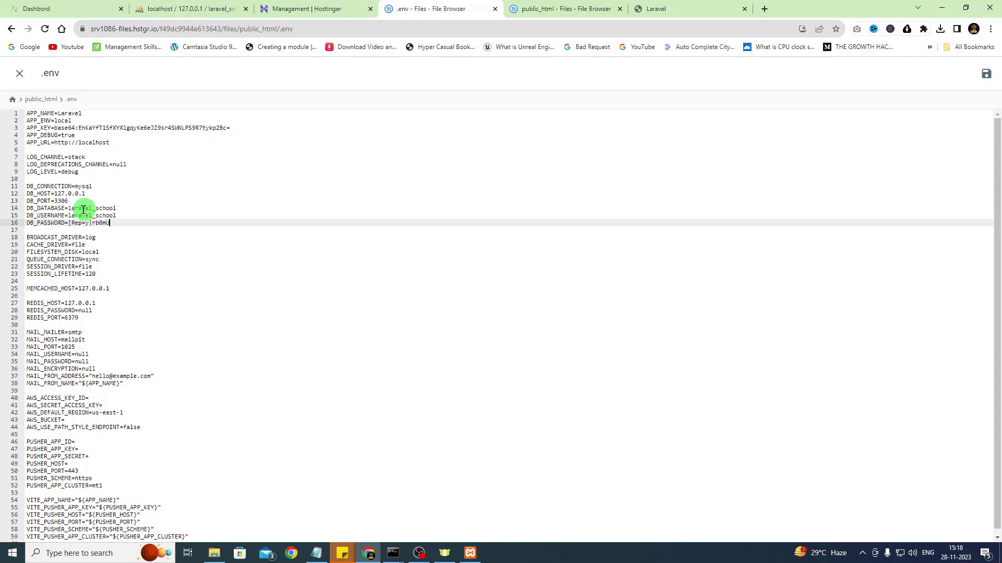
Replace DB_DATABASE laravel_school with the hosted _lara_school database name
left_click(285, 6)
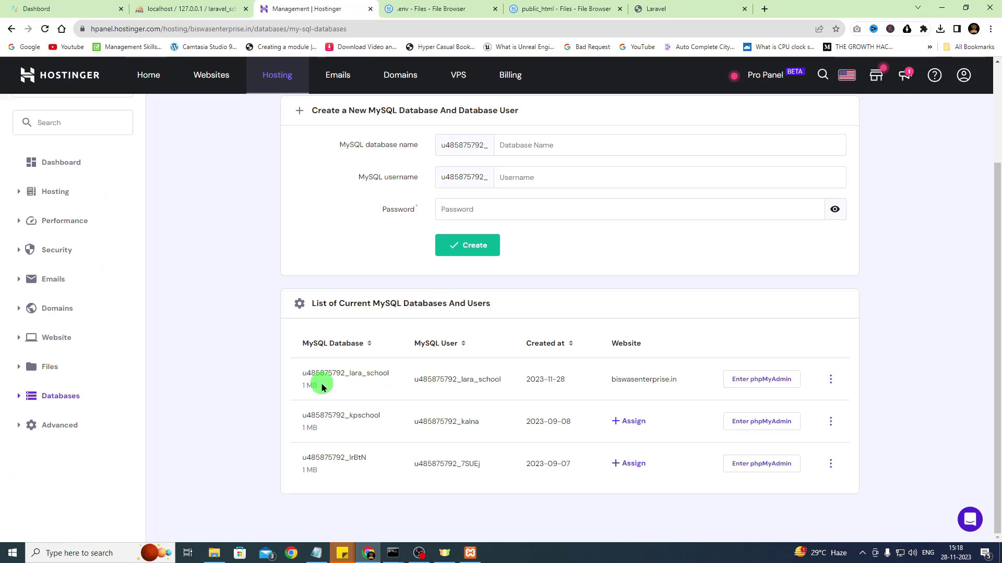
double_click(304, 372)
key("ctrl+c")
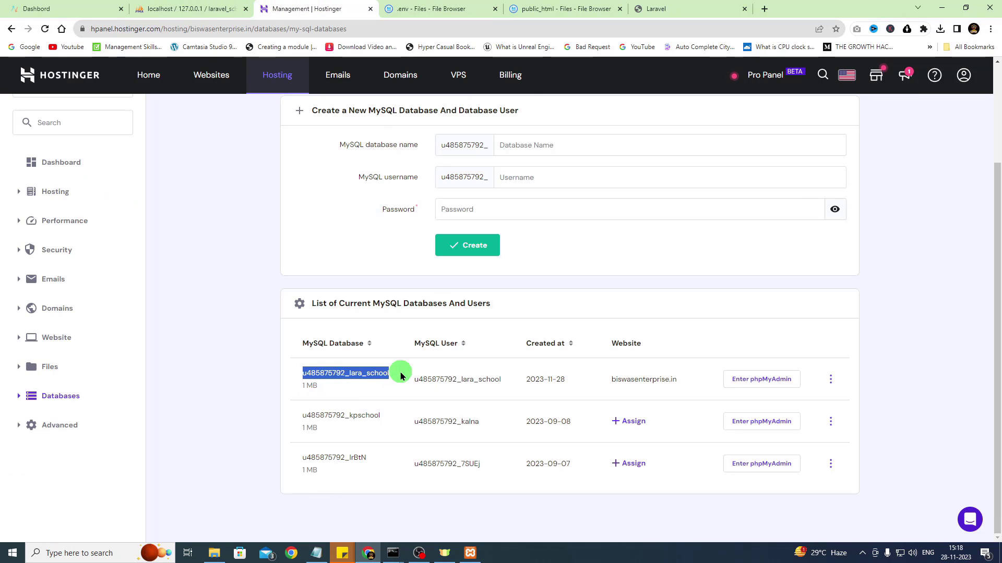
left_click(440, 7)
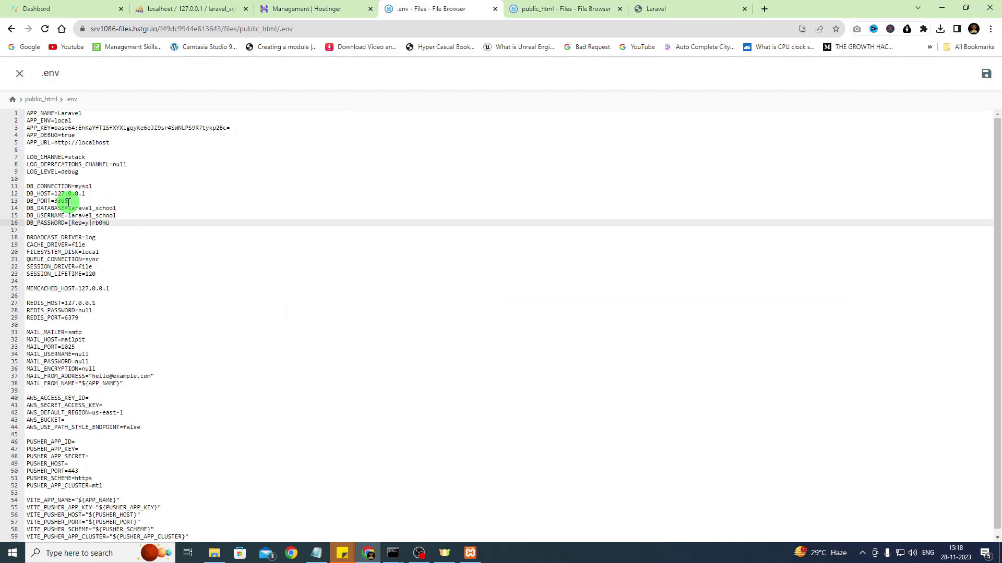
left_click_drag(69, 209, 123, 210)
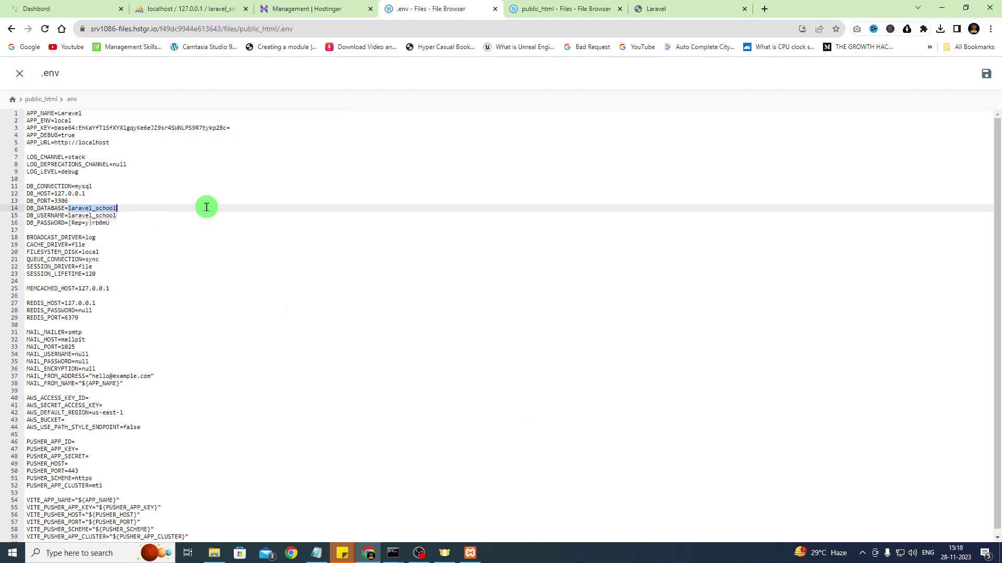
key("ctrl+v")
key("BackSpace")
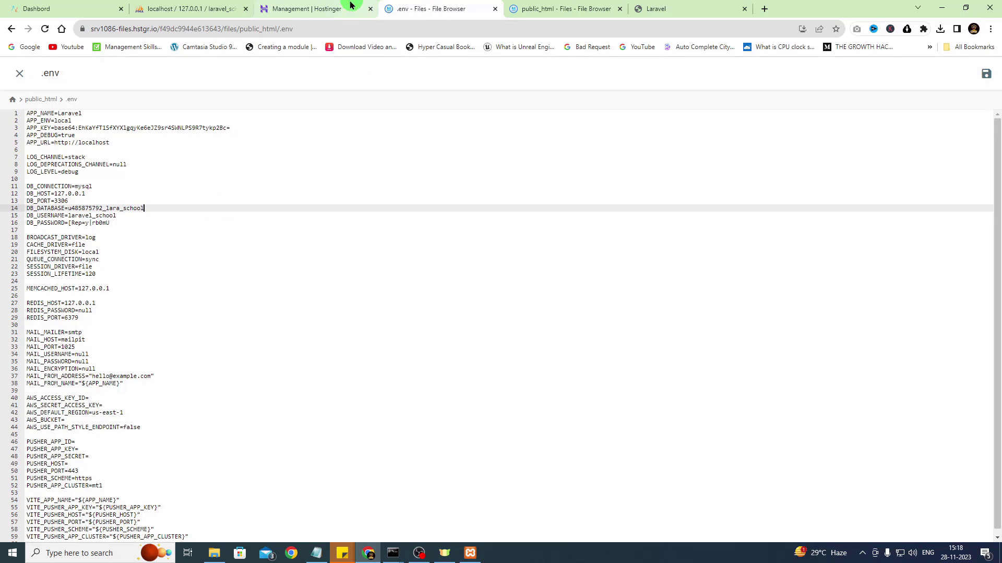
Copy the hosted MySQL user name and put it into DB_USERNAME
left_click(327, 8)
double_click(443, 379)
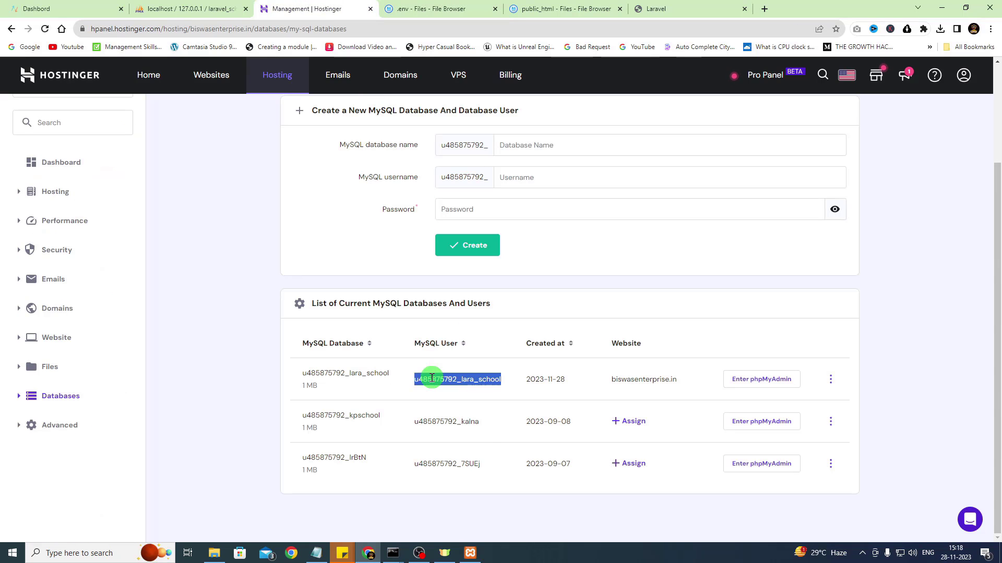
right_click(448, 384)
left_click(452, 386)
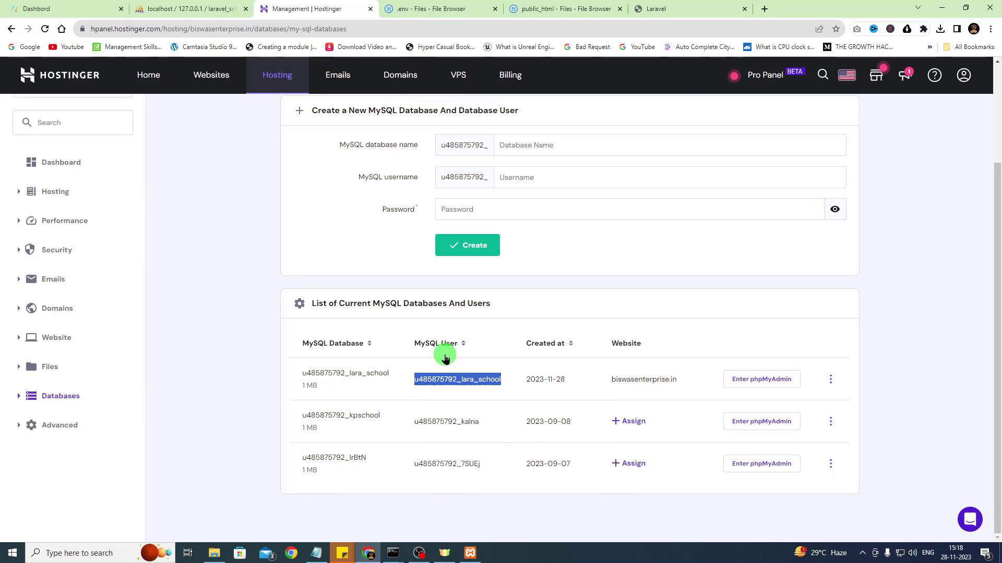
left_click(425, 6)
left_click(82, 216)
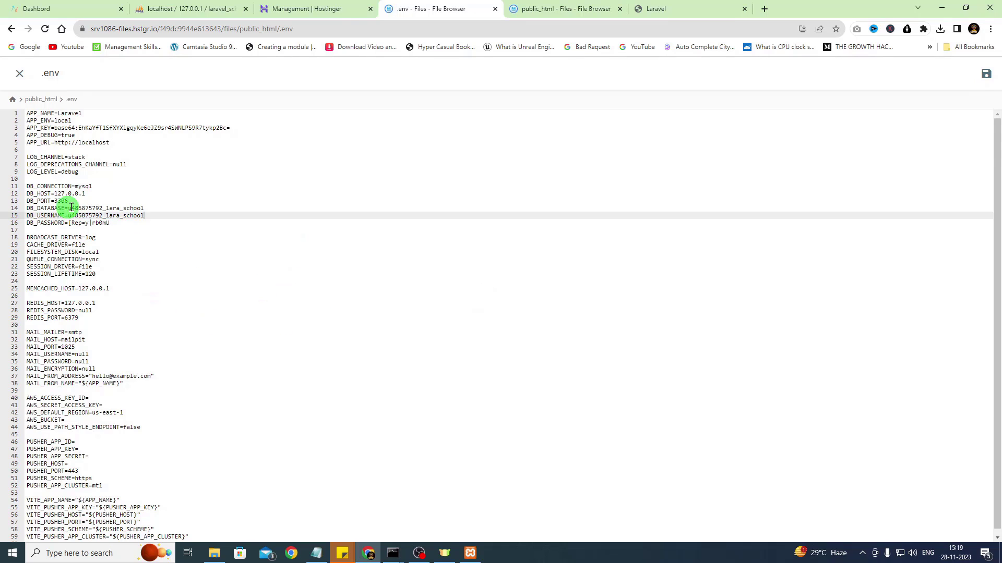
left_click(342, 5)
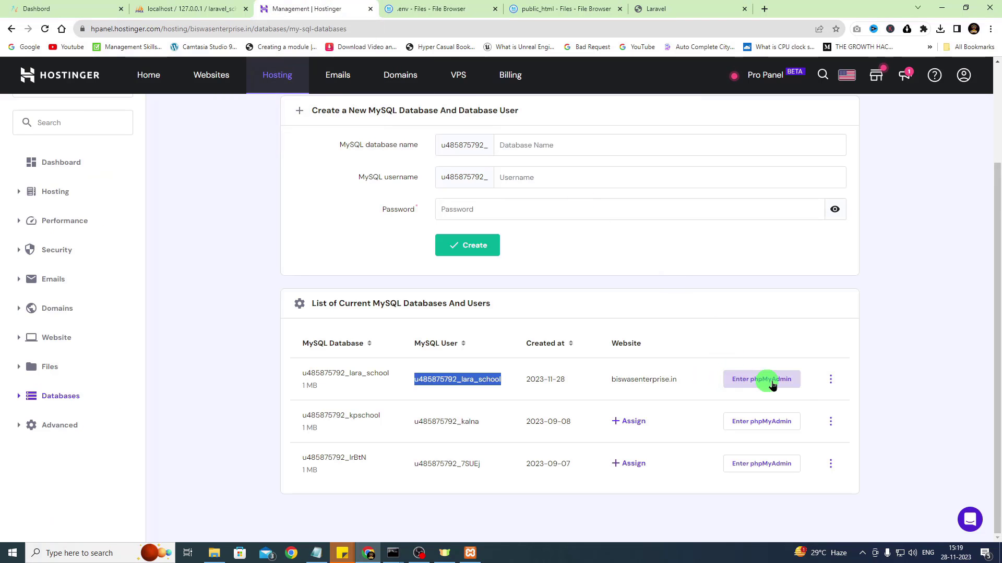
Open phpMyAdmin on the hosted lara_school database, confirming it has no tables
left_click(747, 390)
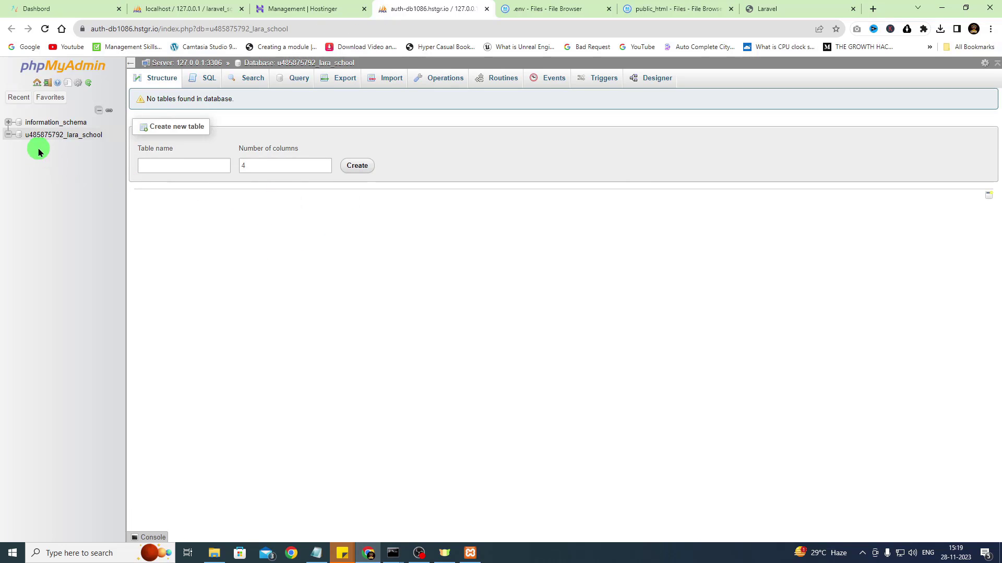
left_click(72, 135)
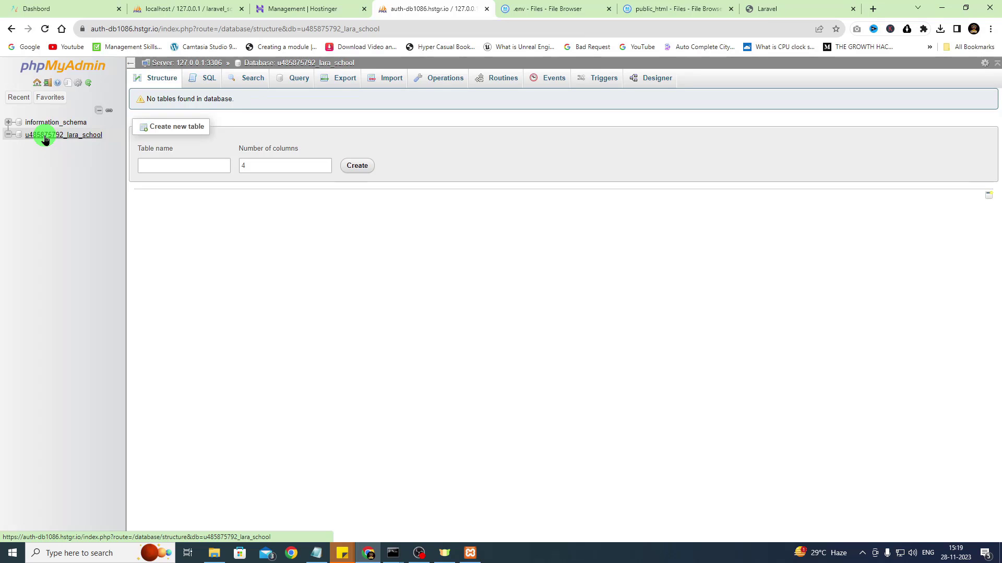
left_click(155, 8)
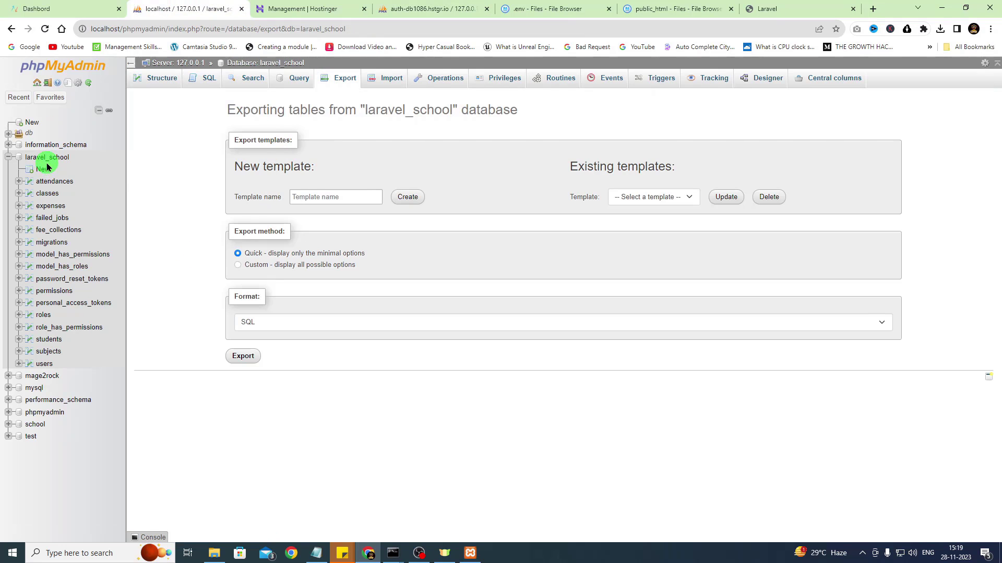
left_click(463, 7)
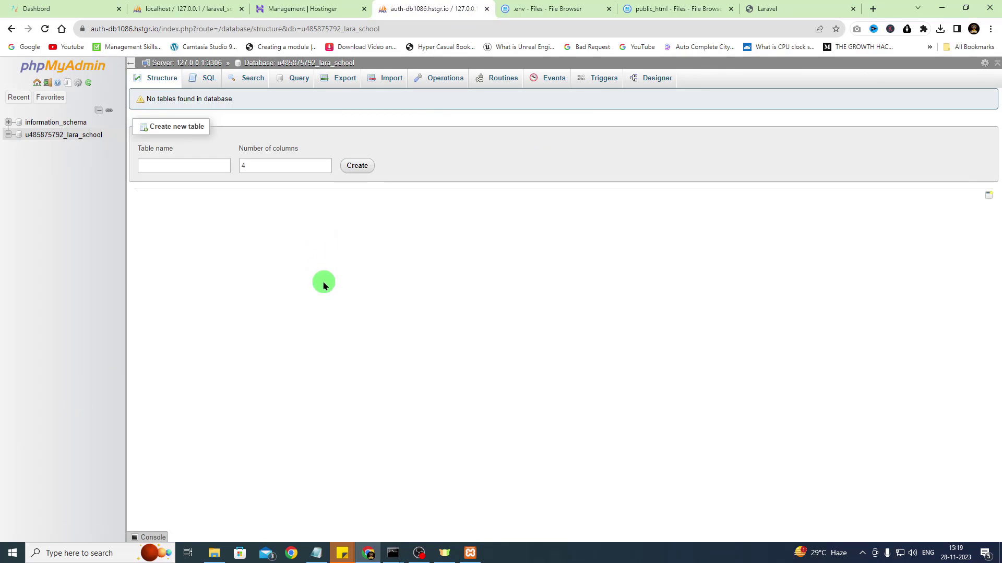
Import laravel_school (1).sql into the hosted database, running 60 queries
left_click(347, 79)
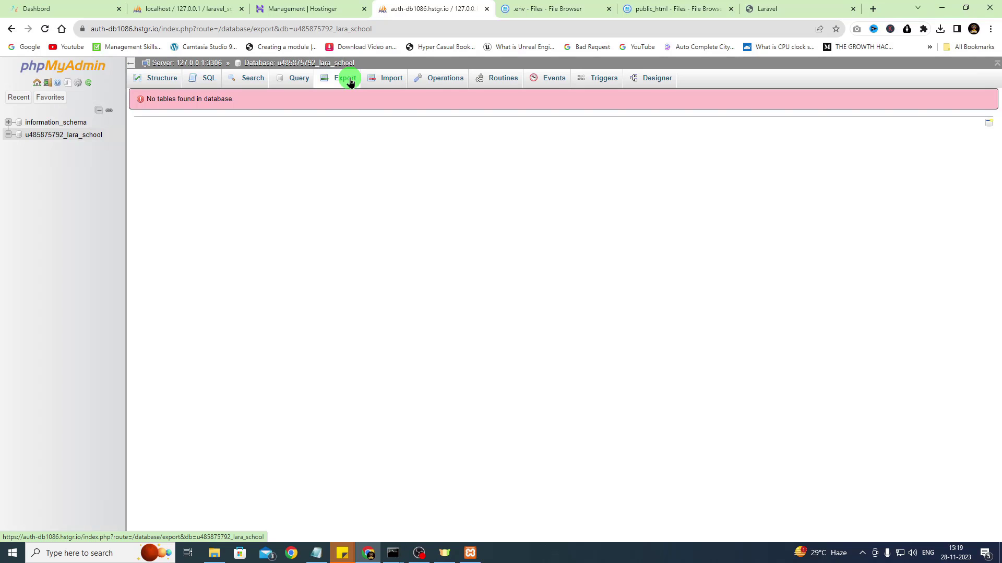
left_click(389, 79)
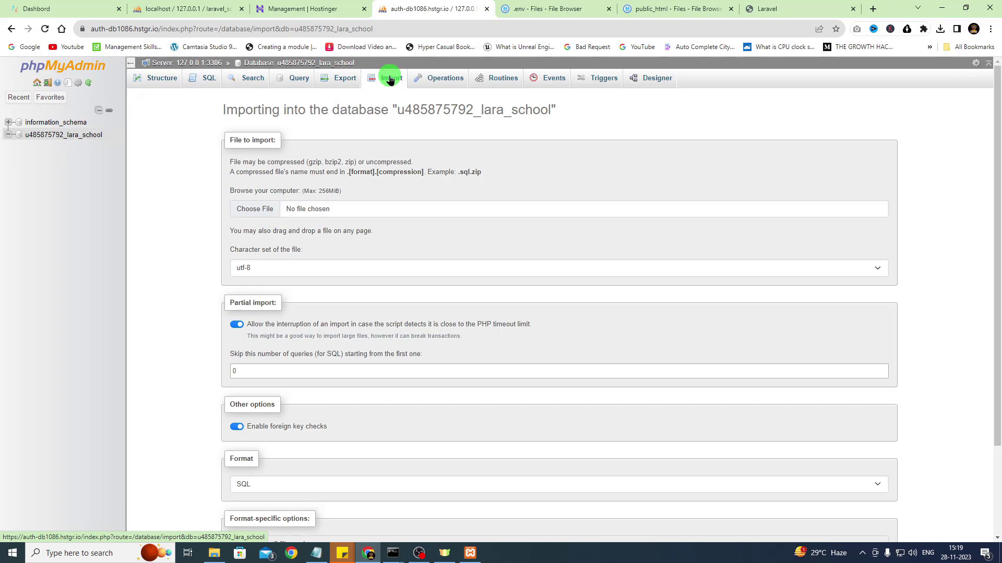
left_click(255, 208)
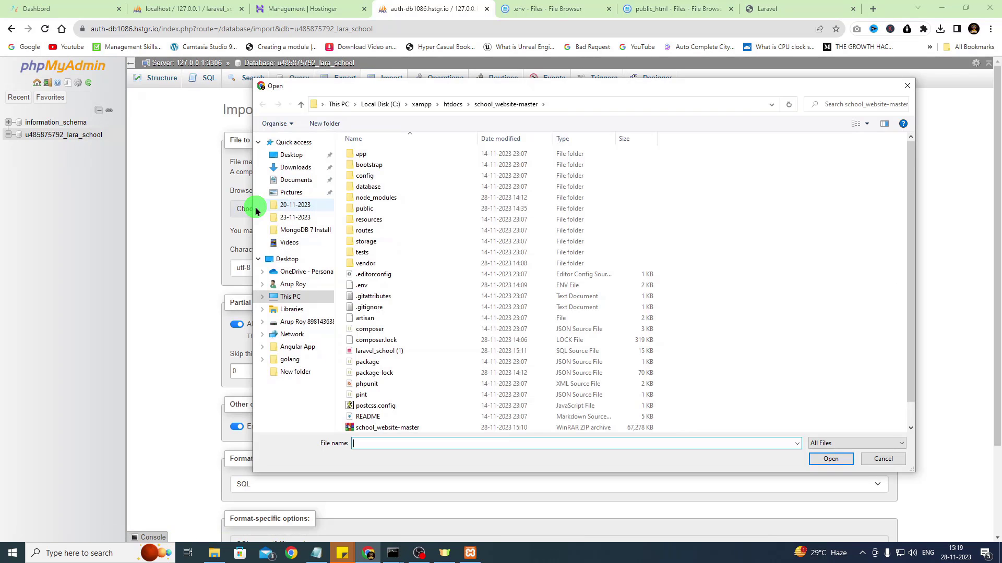
left_click_drag(513, 90, 543, 79)
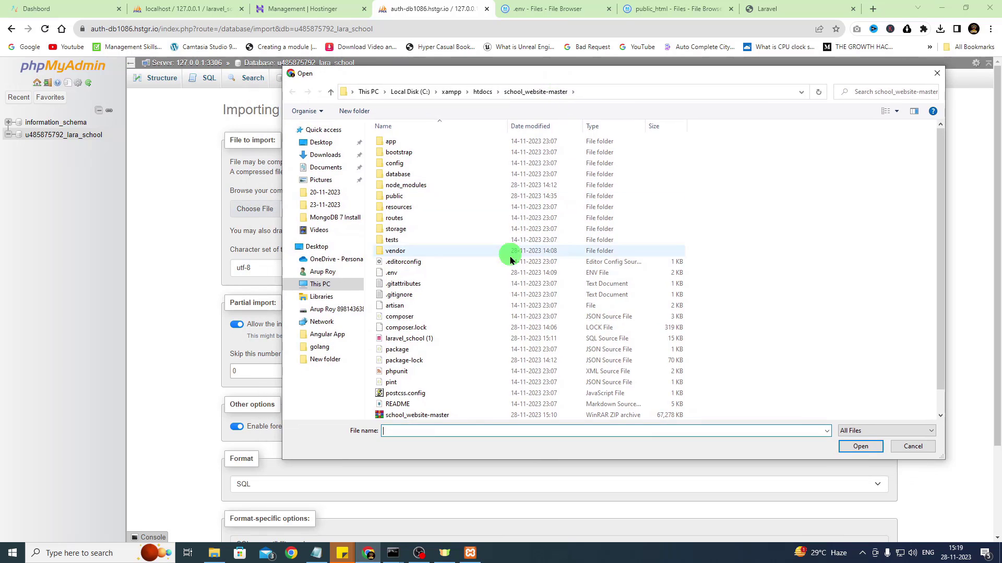
scroll(501, 282, "down", 1)
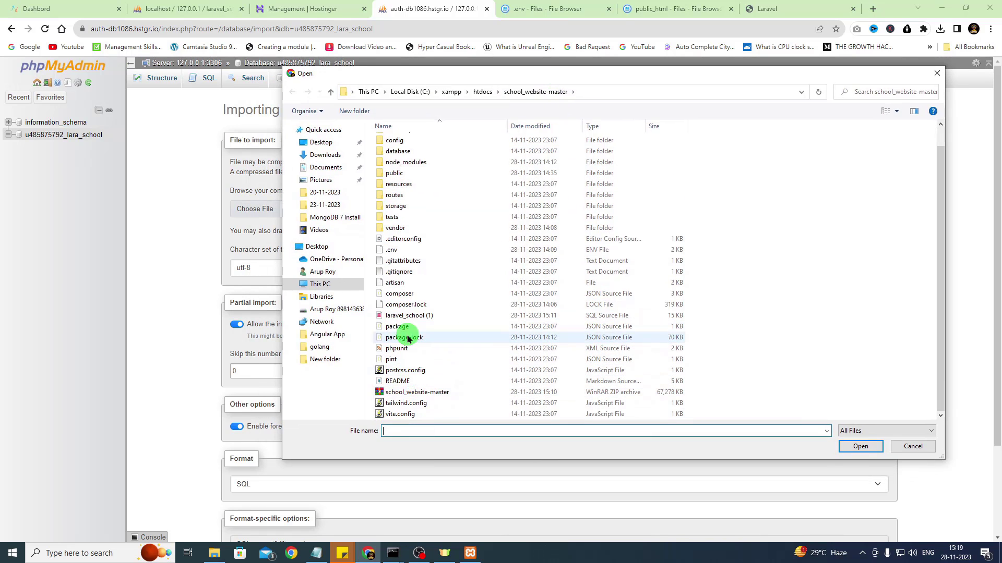
left_click(602, 317)
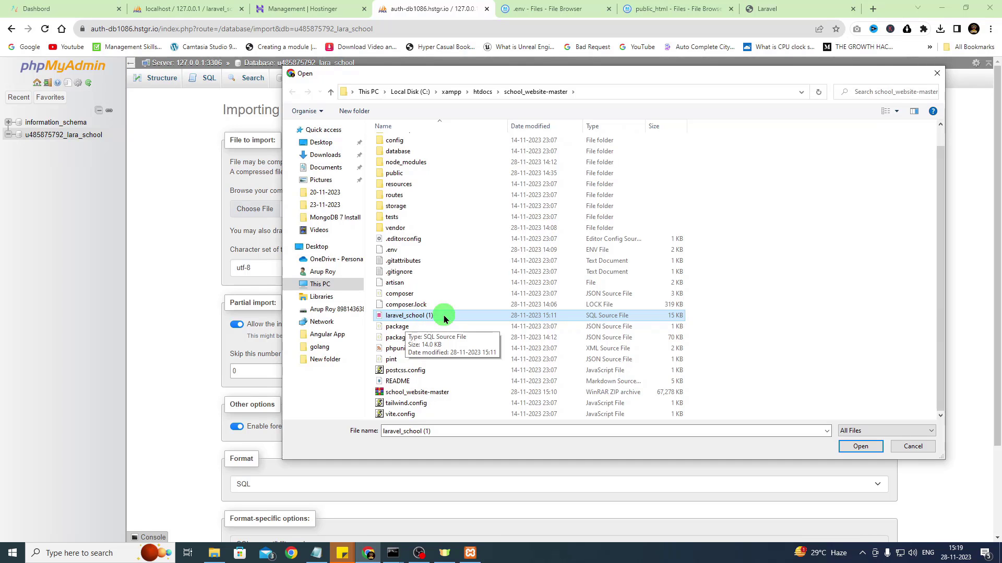
left_click(861, 446)
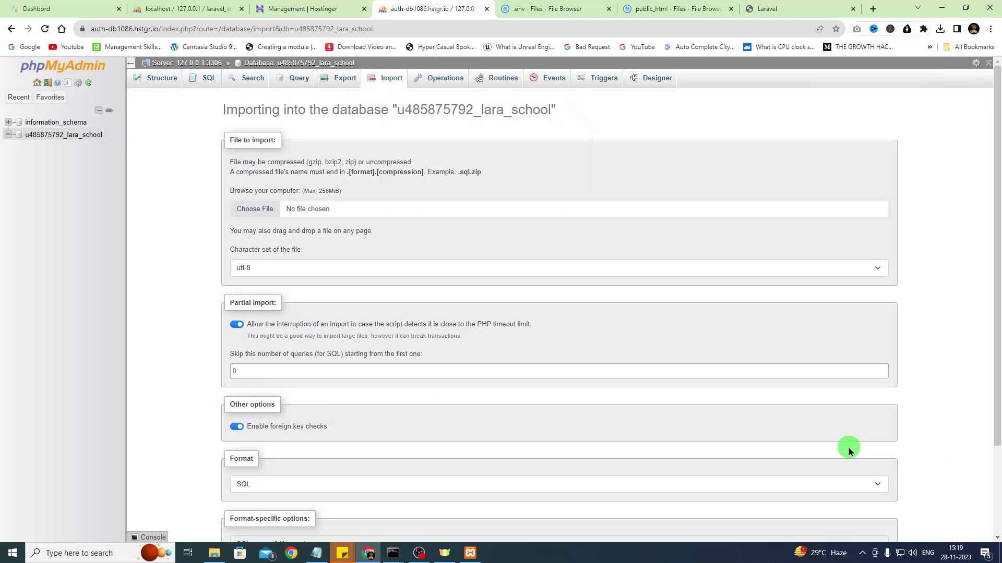
scroll(526, 410, "down", 3)
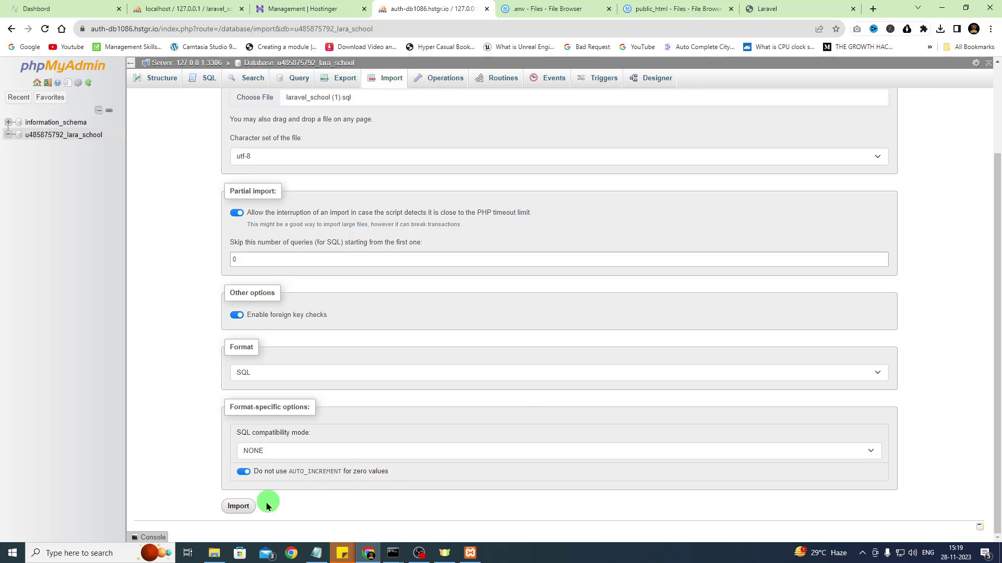
left_click(239, 506)
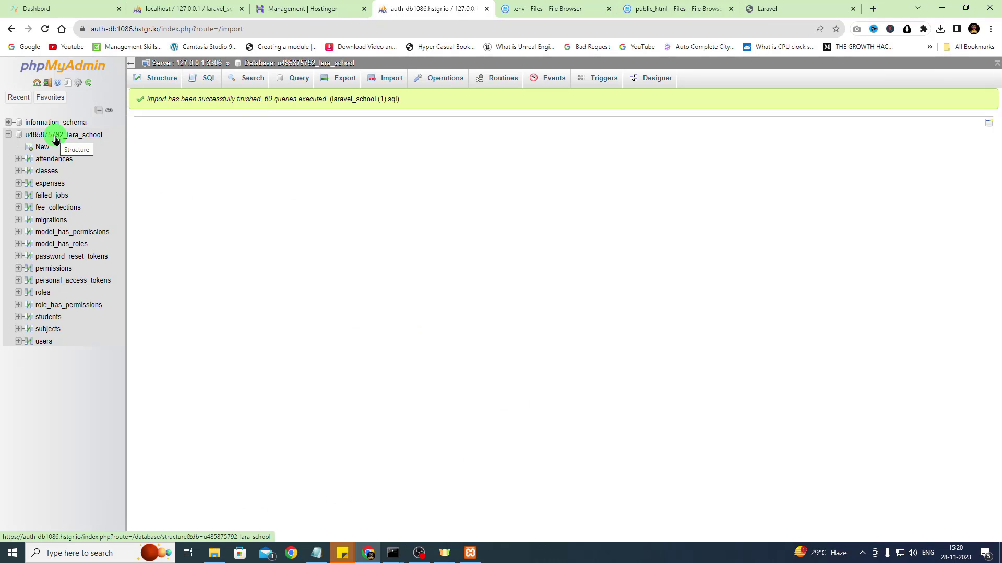
Compare with the local database, then list the hosted database's 16 imported tables and row counts
left_click(180, 9)
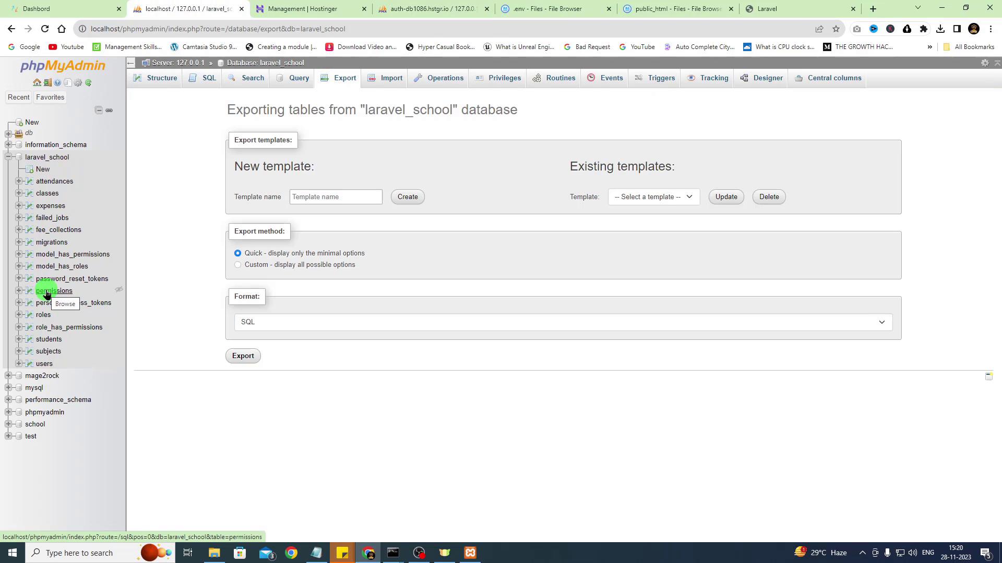
left_click(428, 9)
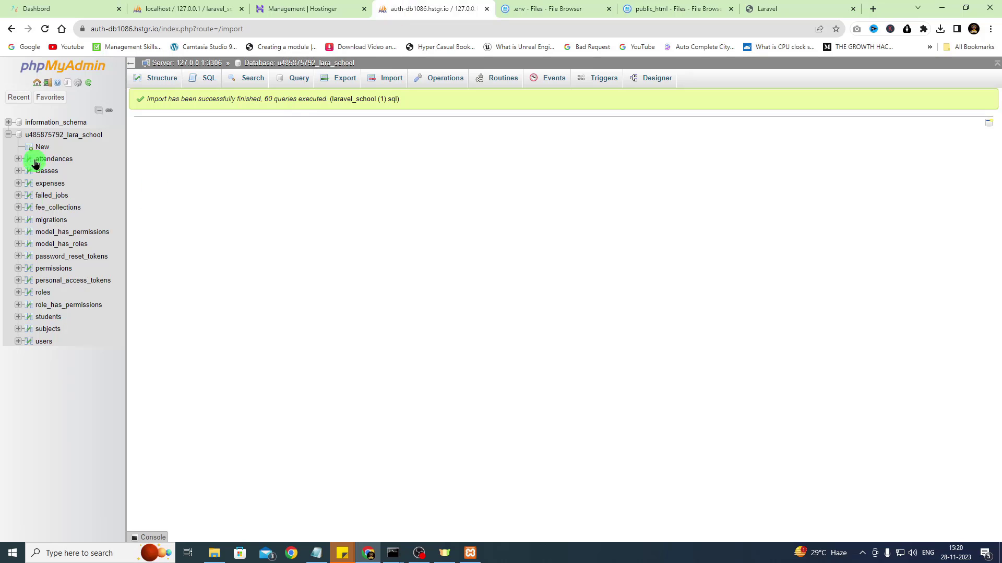
left_click(45, 139)
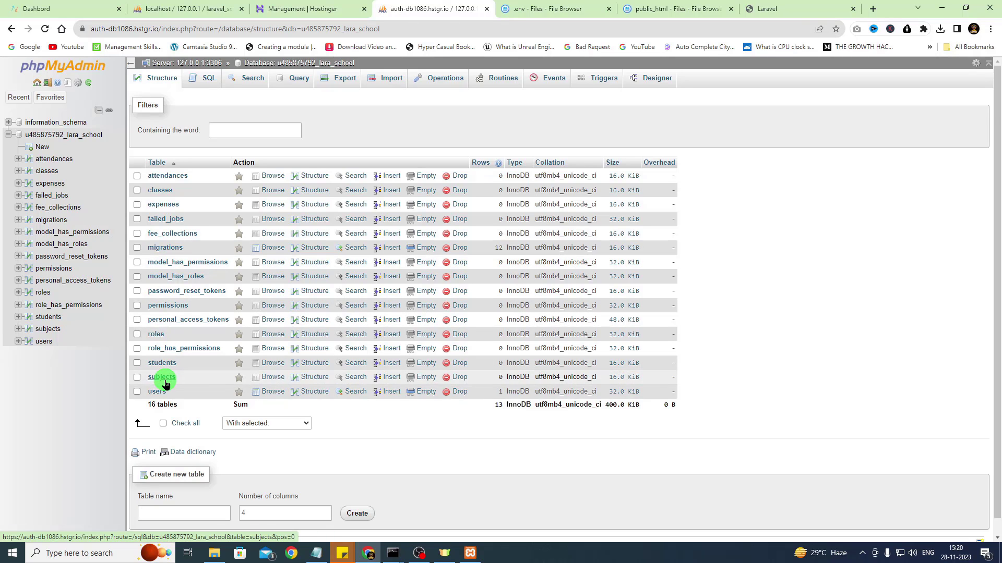
Reload the live biswasenterprise.in home page, try the Register page, then go back
left_click(673, 8)
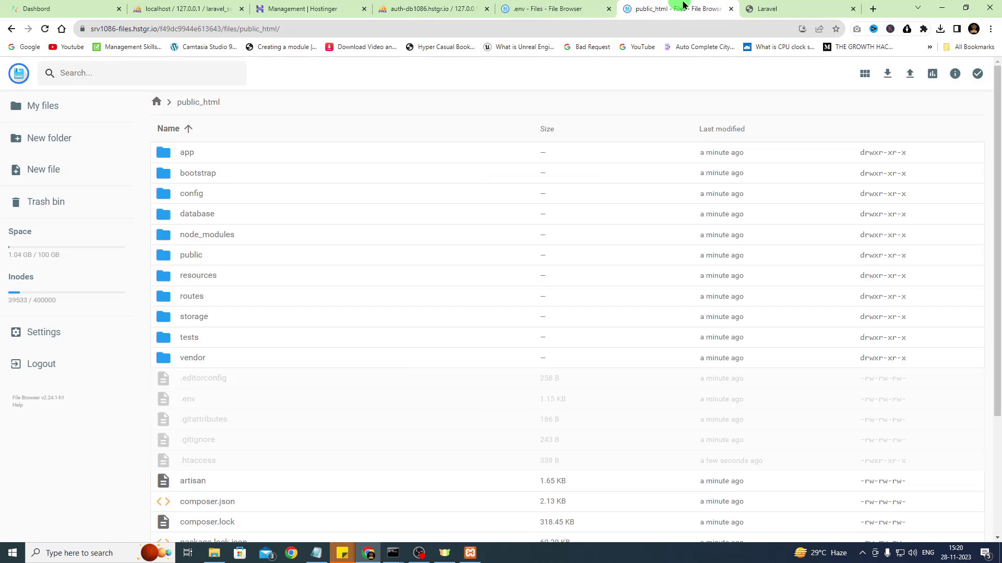
left_click(758, 5)
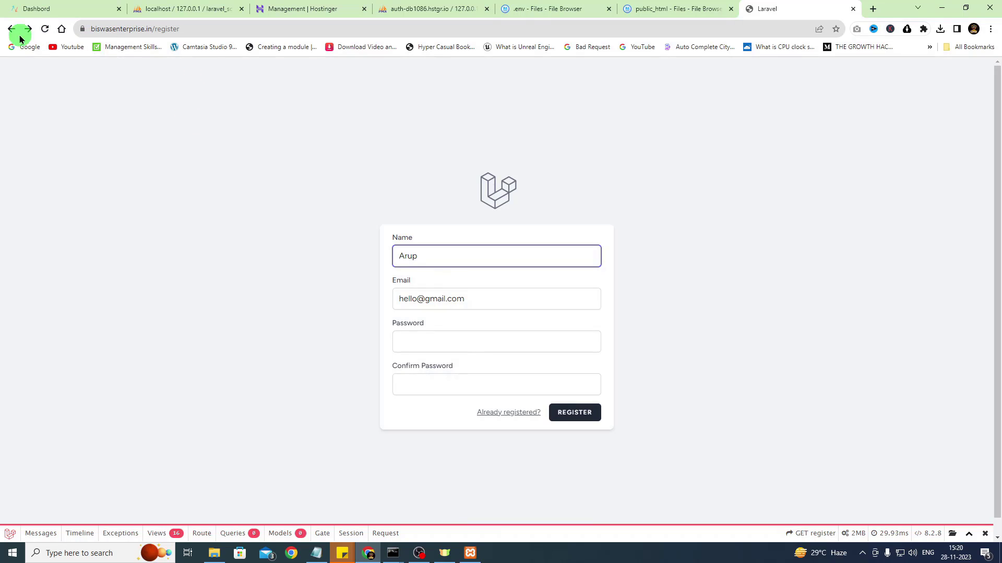
left_click(248, 30)
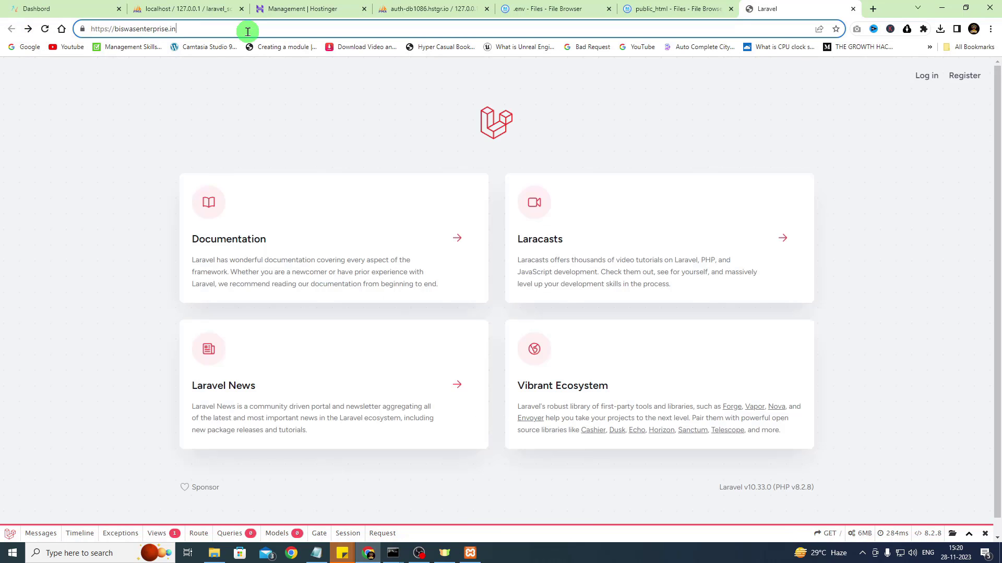
key("Return")
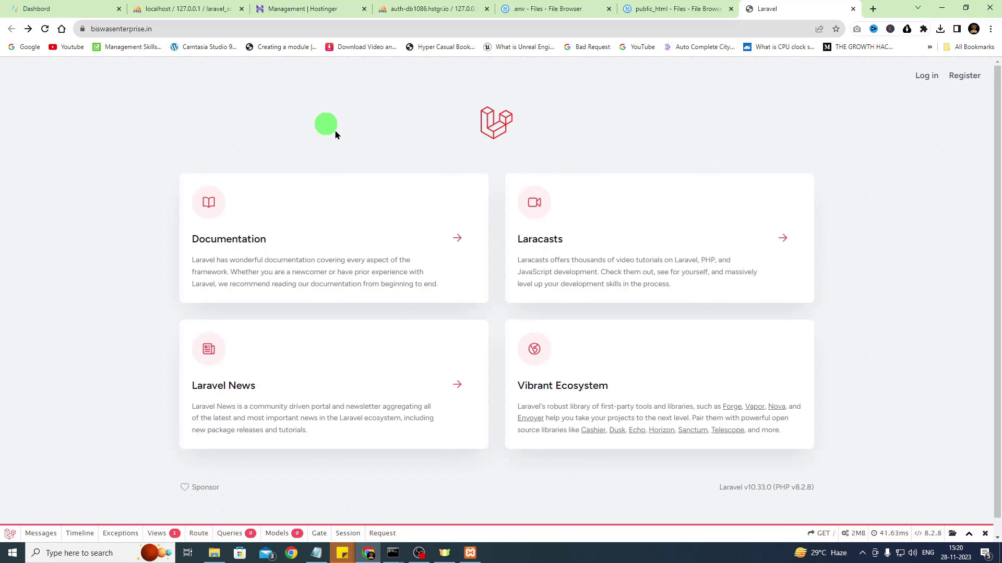
left_click(964, 75)
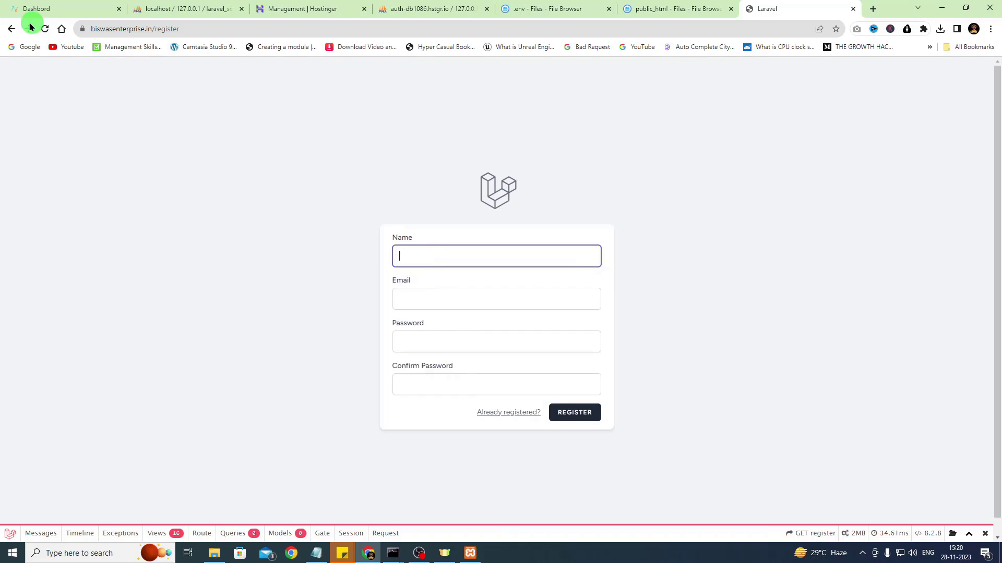
left_click(11, 28)
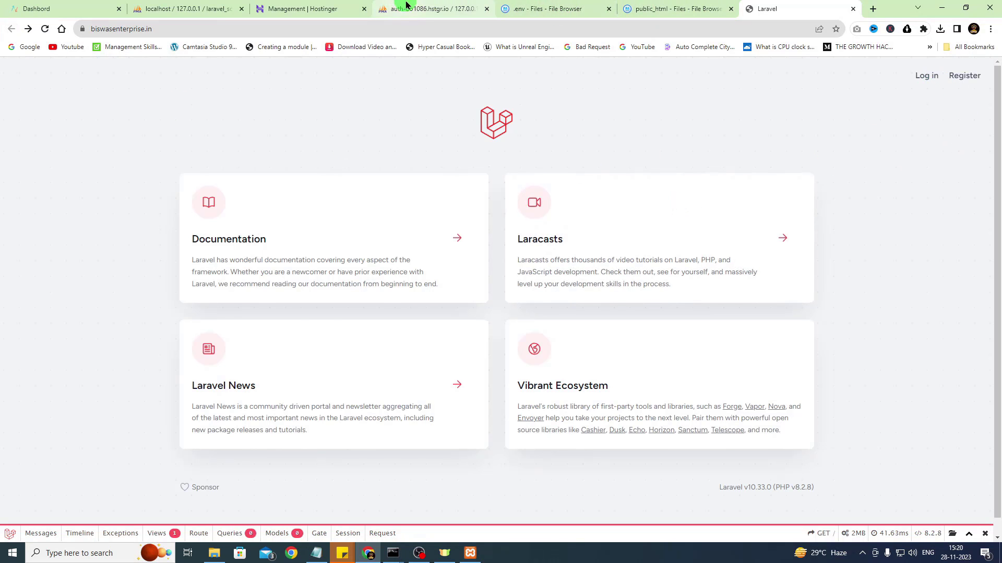
Check the hosted users table for the stored account, then open the live site's login page
left_click(429, 8)
left_click(157, 391)
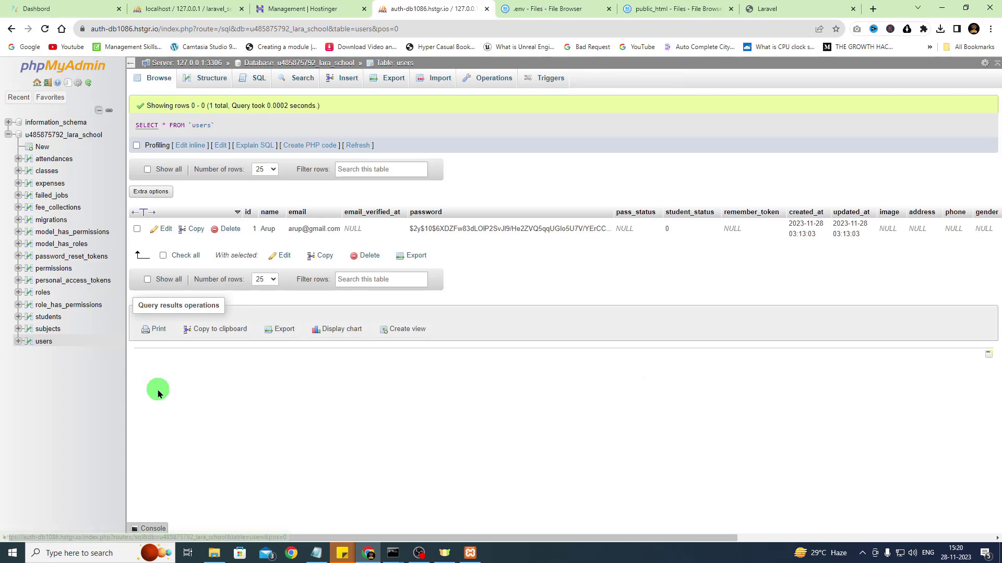
left_click(771, 6)
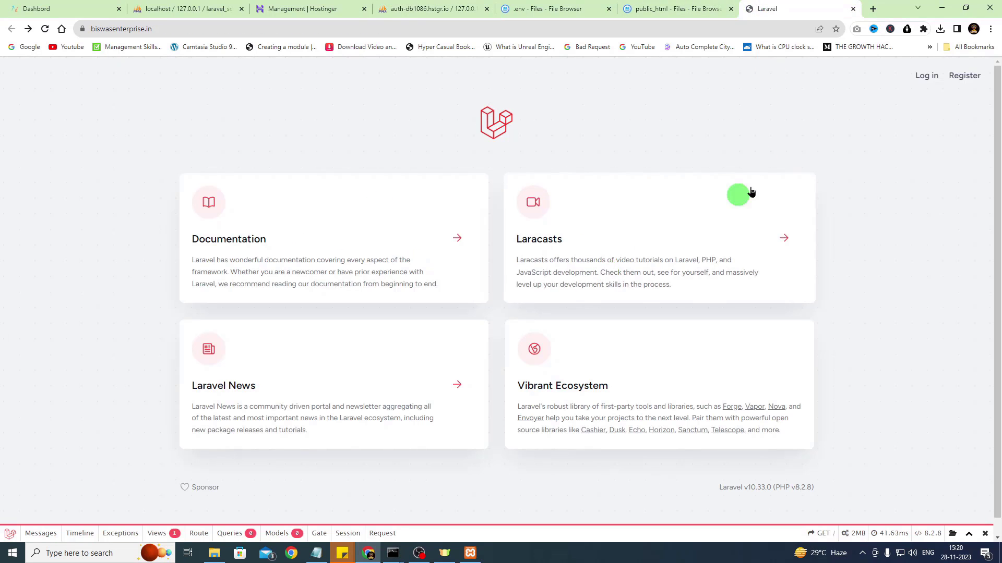
left_click(927, 76)
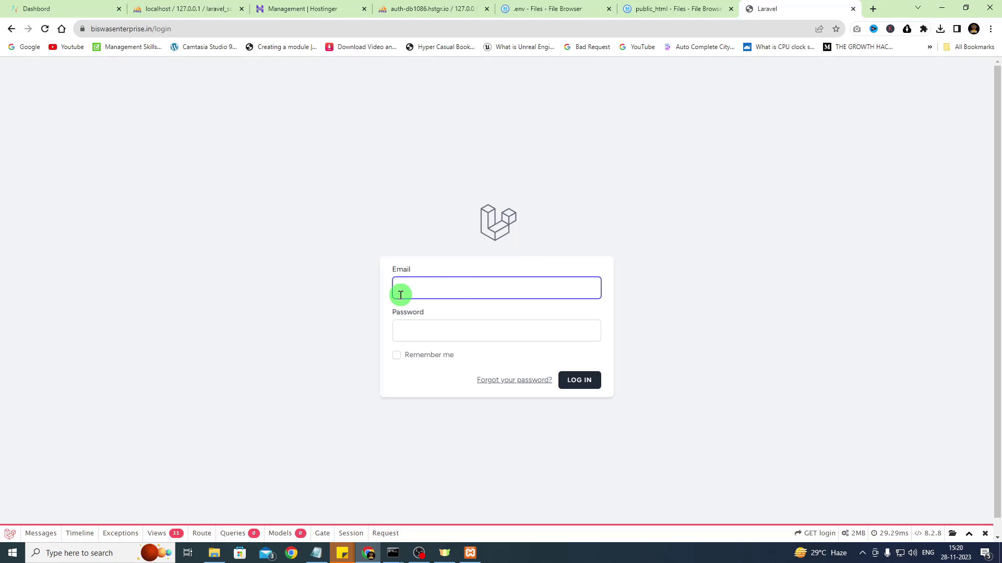
Log in to the live site with the stored user's email copied from phpMyAdmin and its password
type("arup@")
left_click(459, 6)
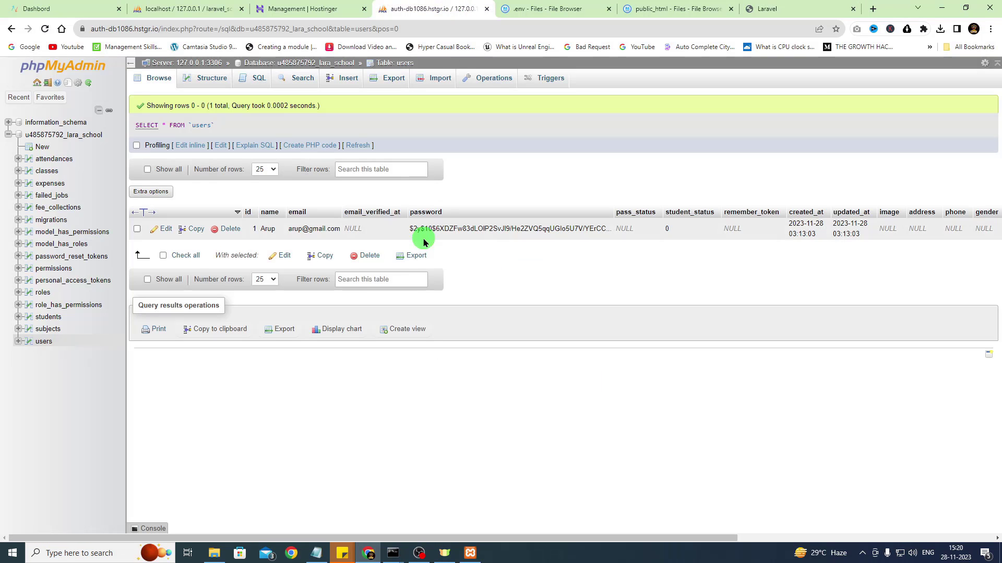
double_click(309, 230)
key("ctrl+c")
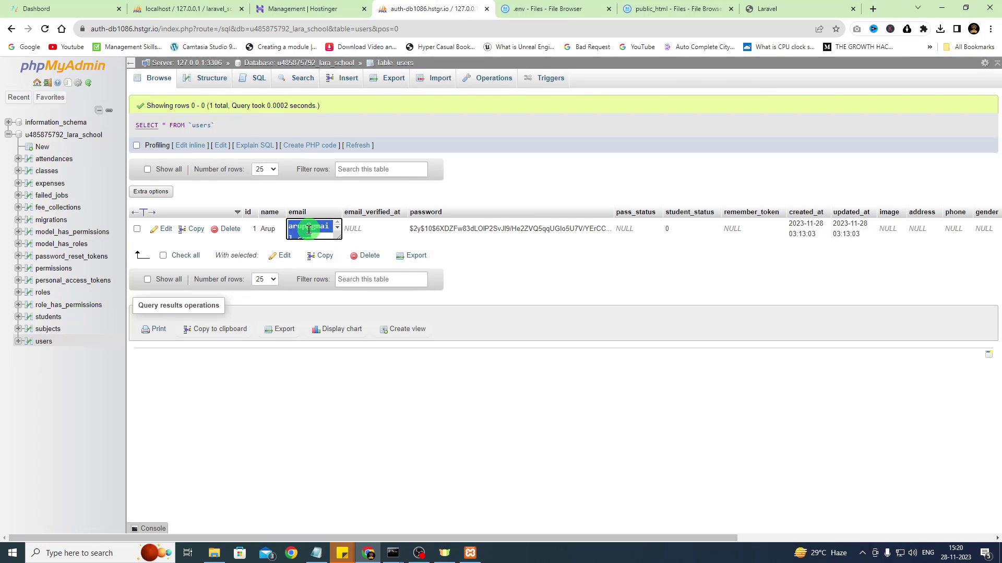
left_click(705, 9)
left_click(787, 6)
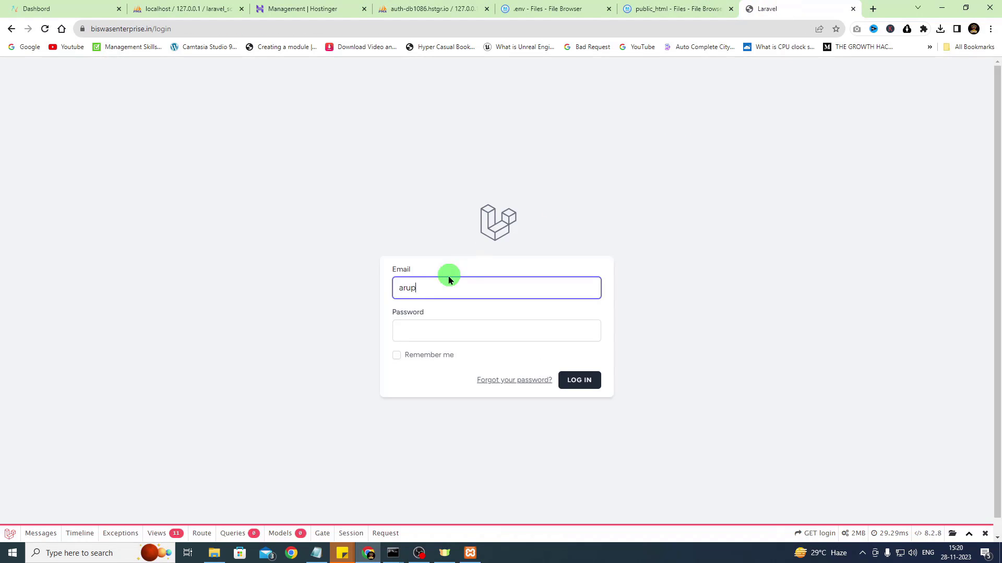
left_click_drag(449, 280, 351, 292)
key("ctrl+v")
left_click(442, 330)
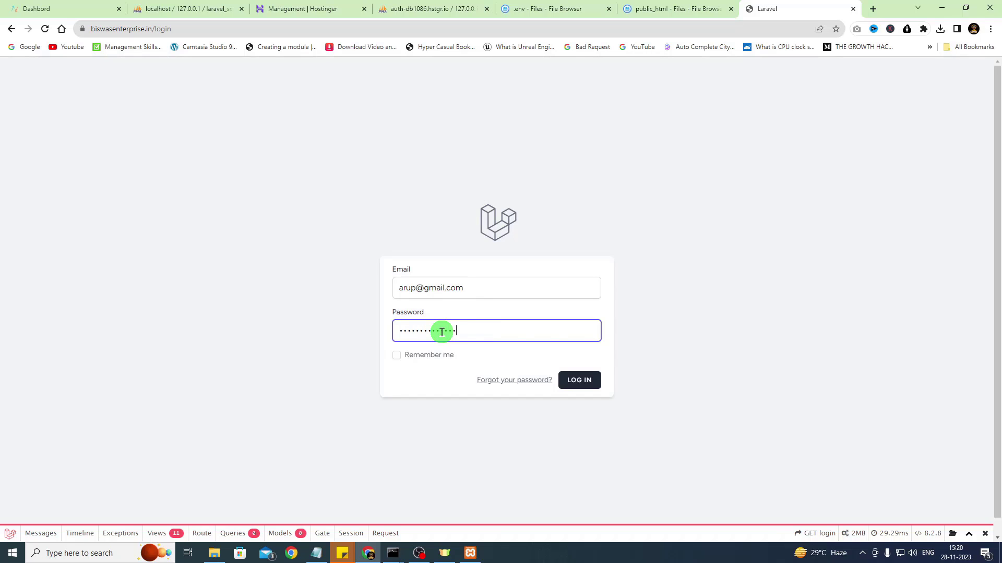
left_click(577, 382)
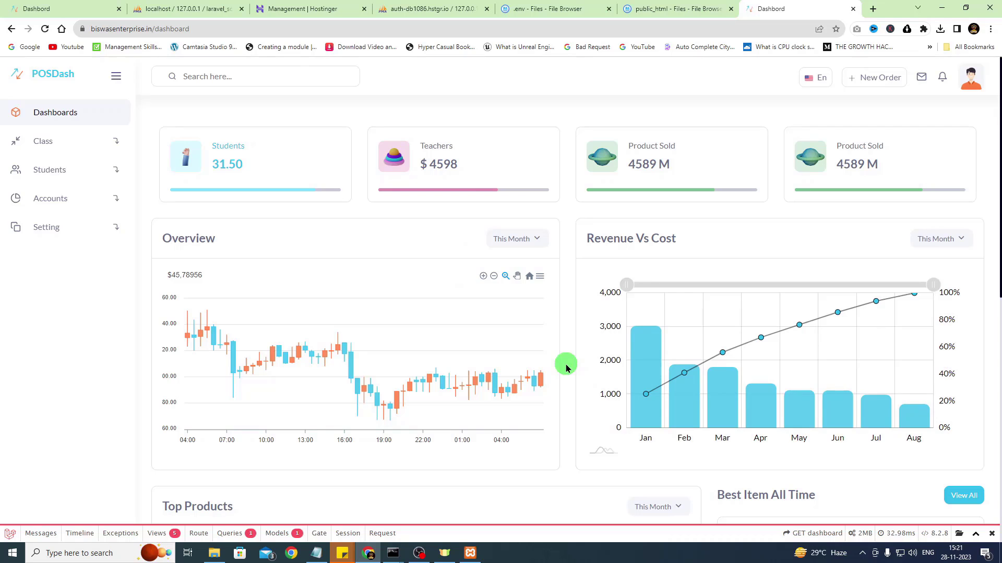
Compare the live POSDash dashboard with the localhost:8000 one, moving their tabs side by side
scroll(514, 393, "down", 2)
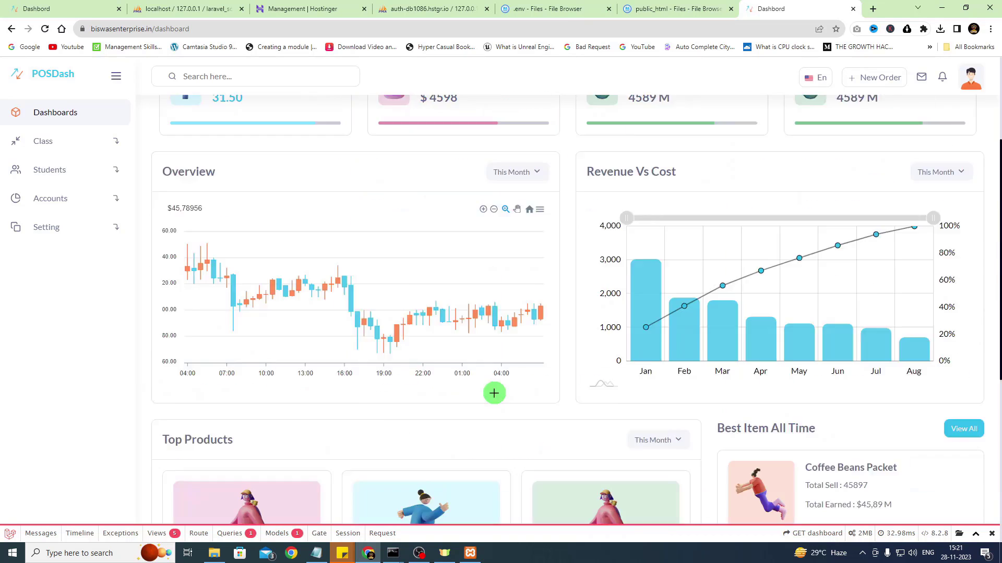
scroll(433, 365, "up", 2)
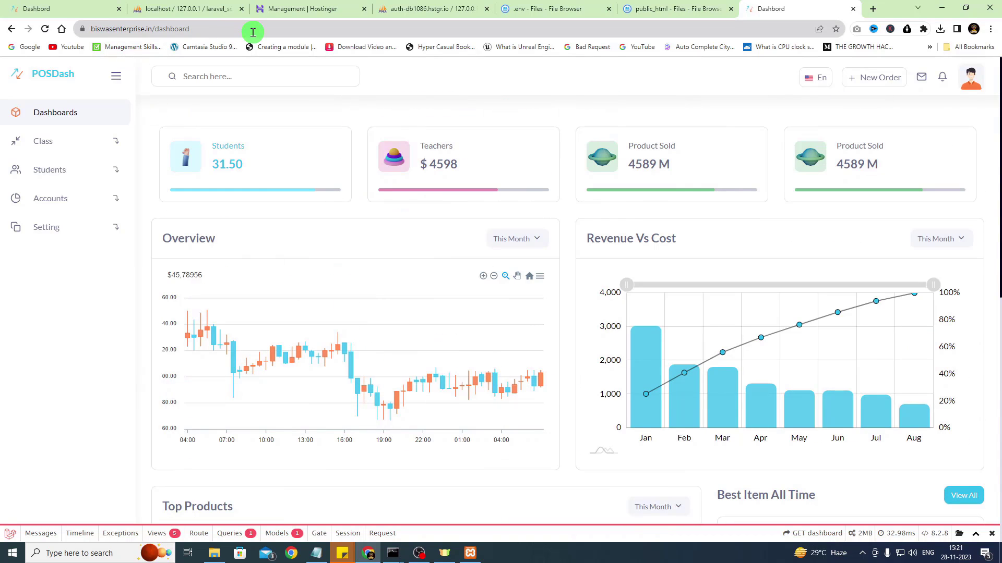
scroll(512, 293, "down", 10)
scroll(601, 336, "up", 10)
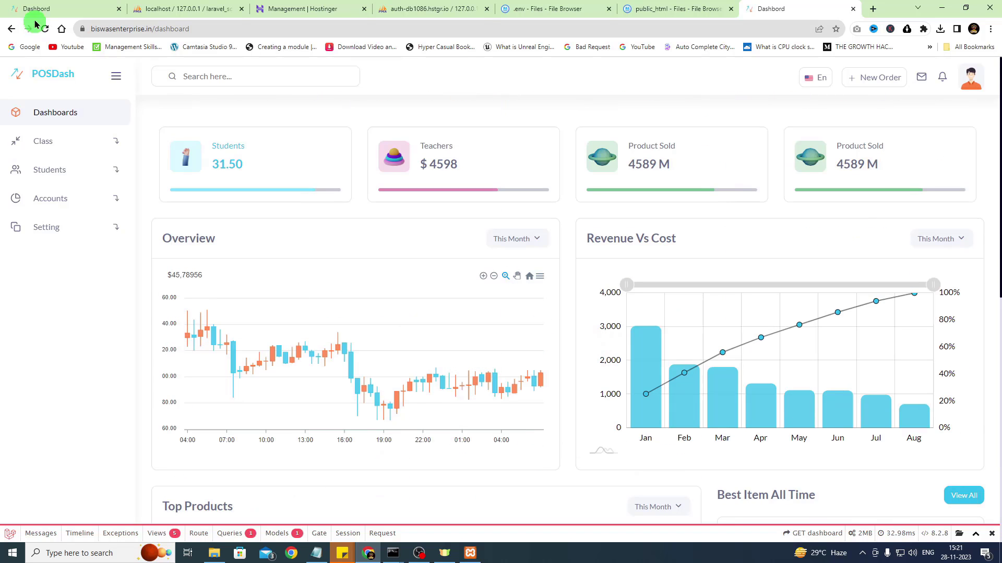
left_click(31, 28)
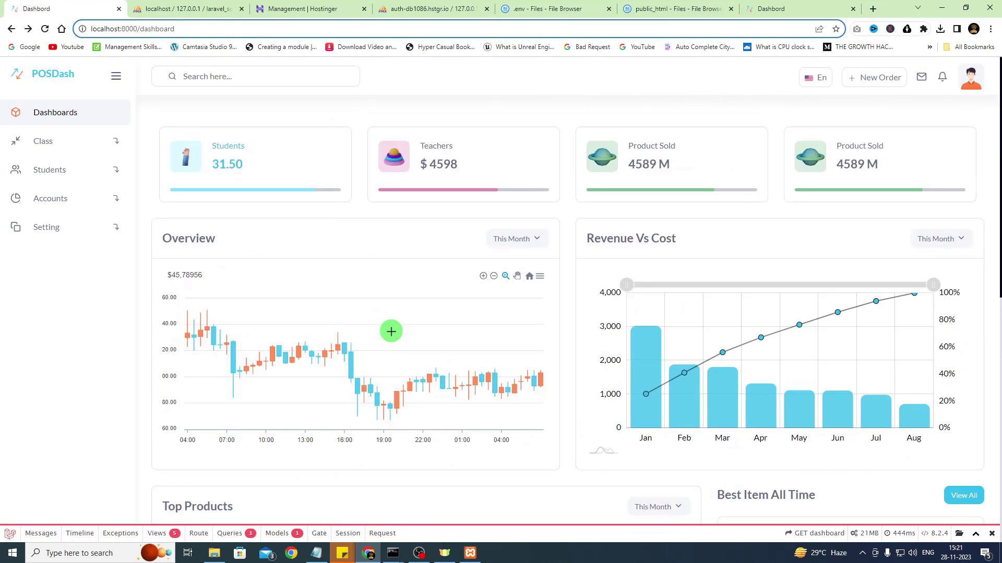
left_click_drag(780, 8, 191, 6)
left_click(91, 5)
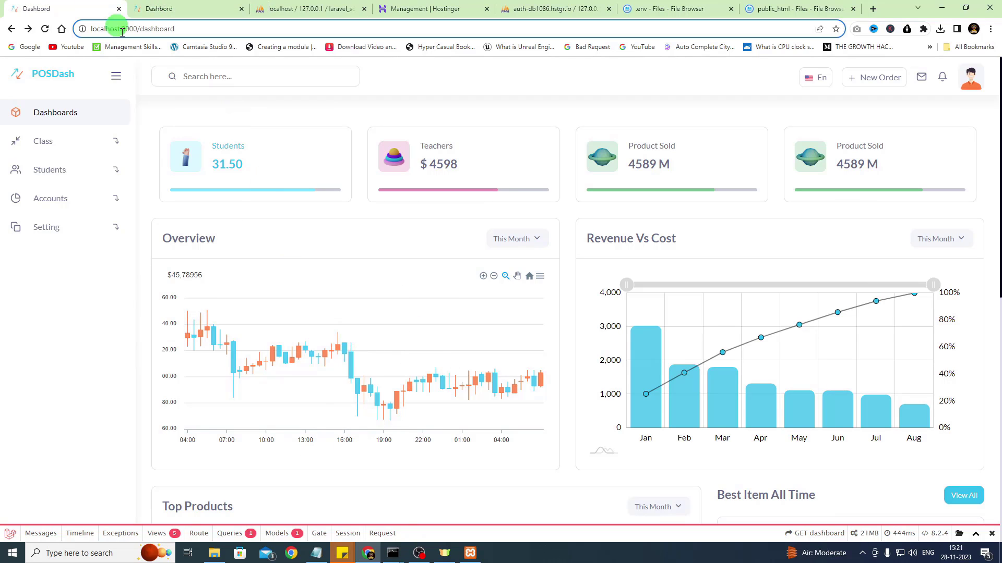
scroll(316, 347, "down", 4)
scroll(307, 351, "up", 4)
left_click(209, 5)
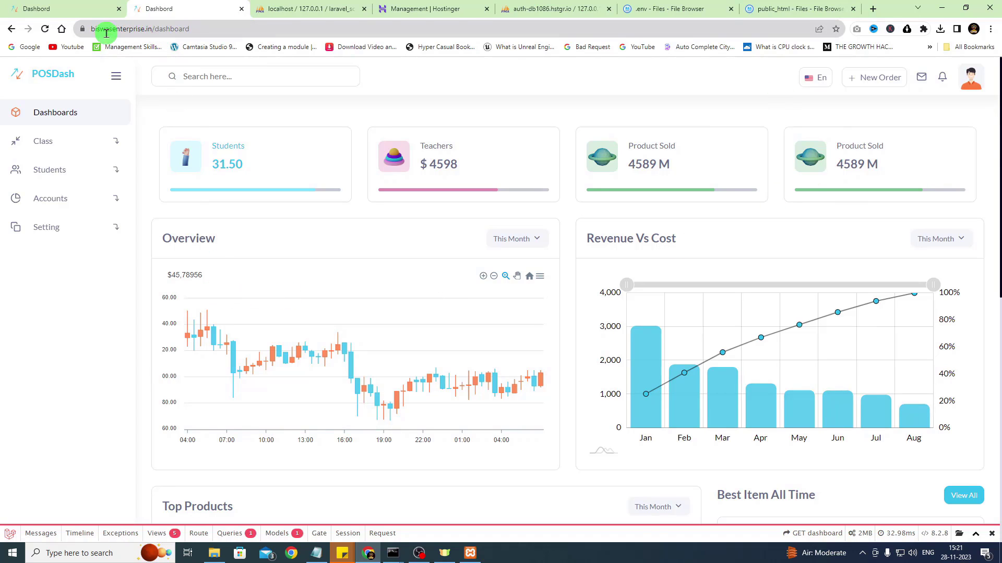
On the live site, view the Class List, then open Students > Admission Form
left_click(42, 140)
left_click(45, 171)
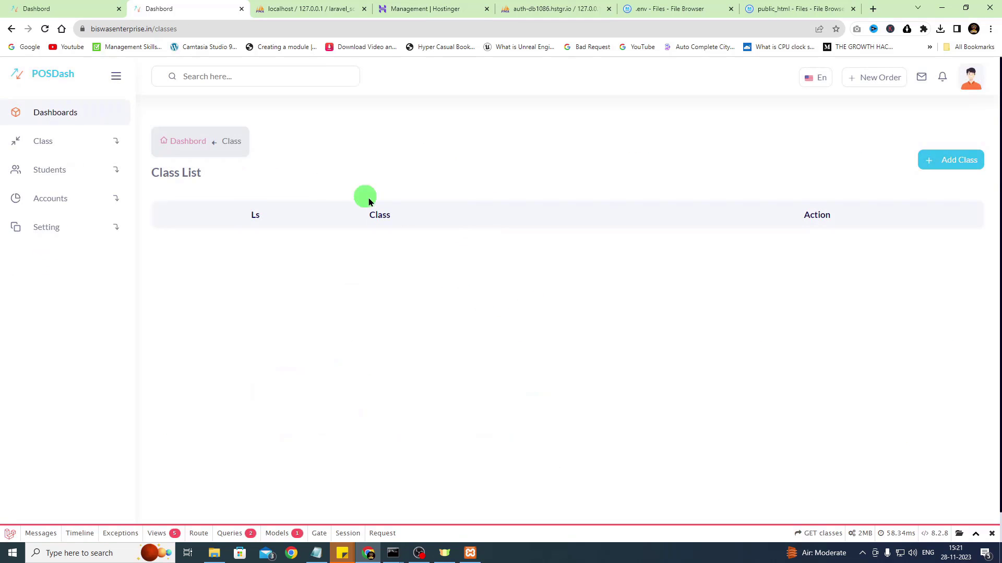
left_click(53, 112)
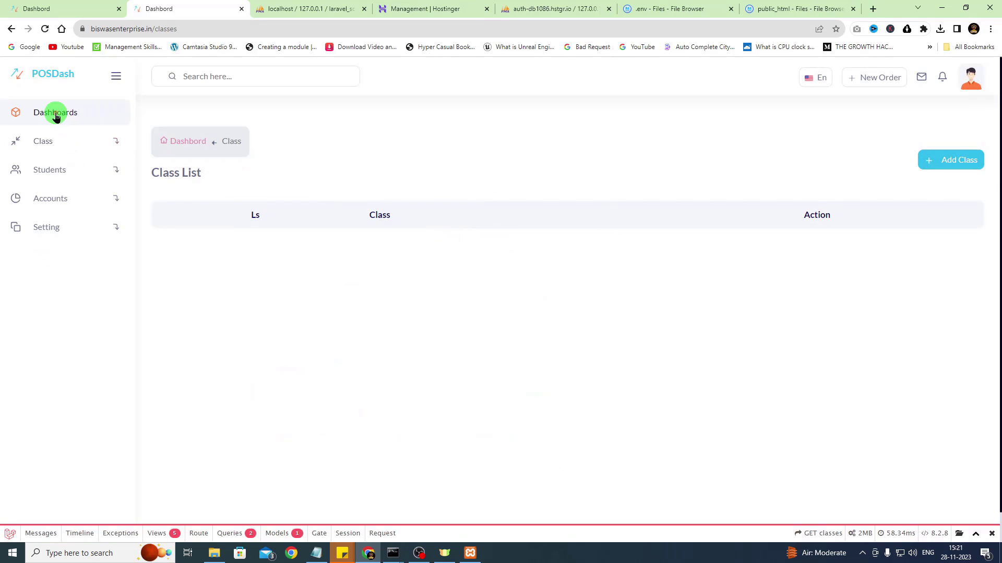
left_click(42, 142)
left_click(49, 215)
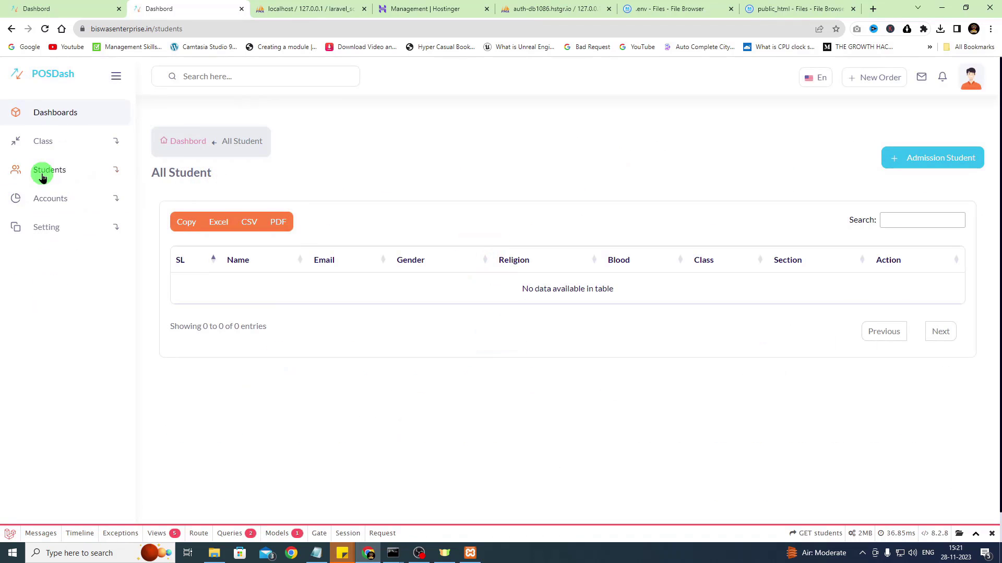
left_click(43, 225)
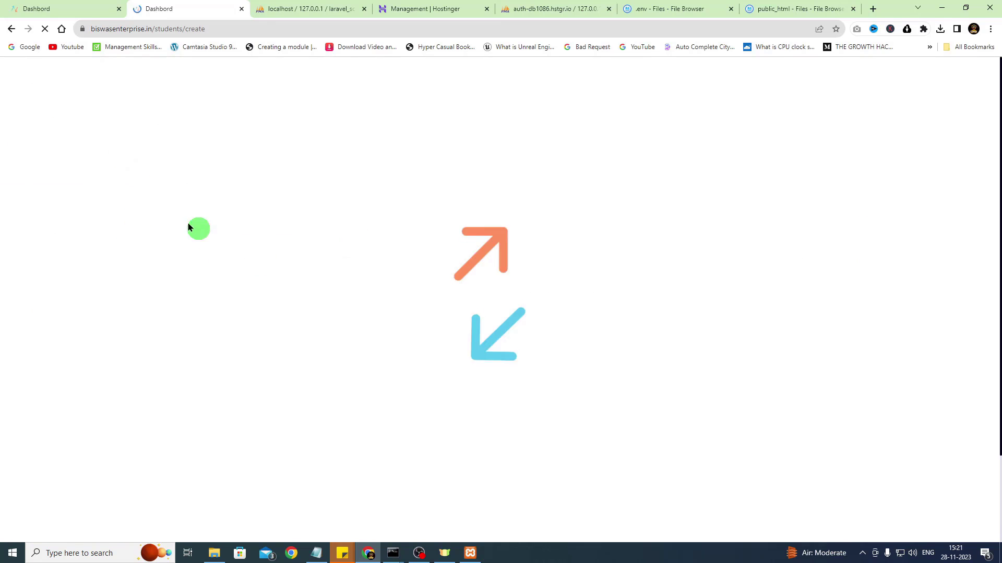
Compare with the local site's Class List and attendance pages, then return to the live admission form
left_click(54, 6)
left_click(49, 144)
left_click(49, 168)
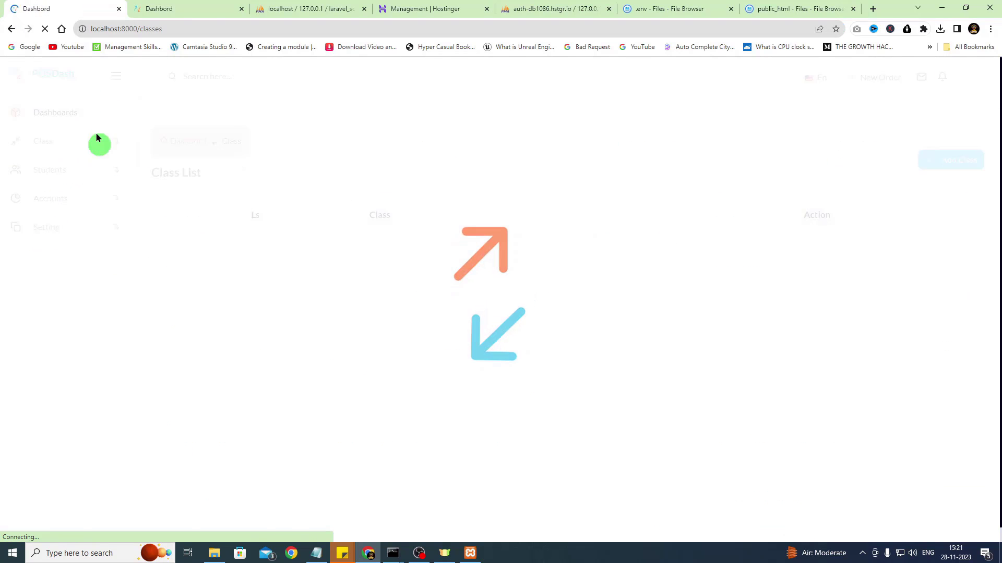
left_click(55, 175)
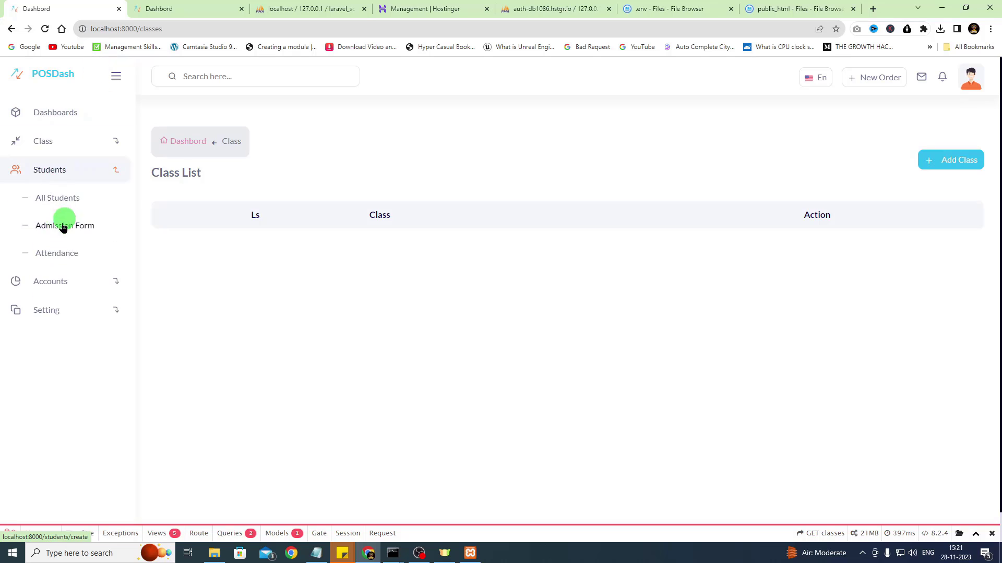
left_click(55, 253)
left_click(190, 6)
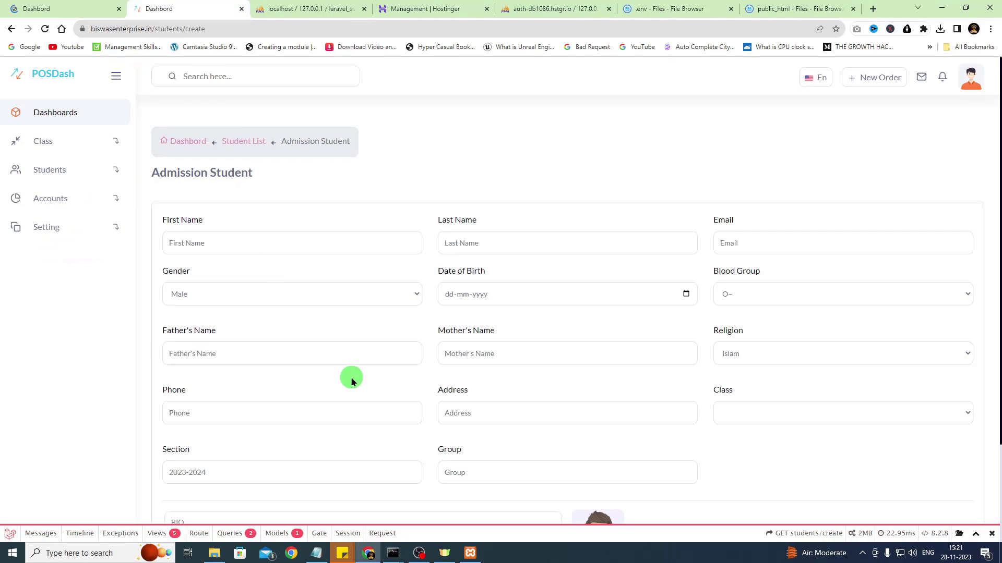